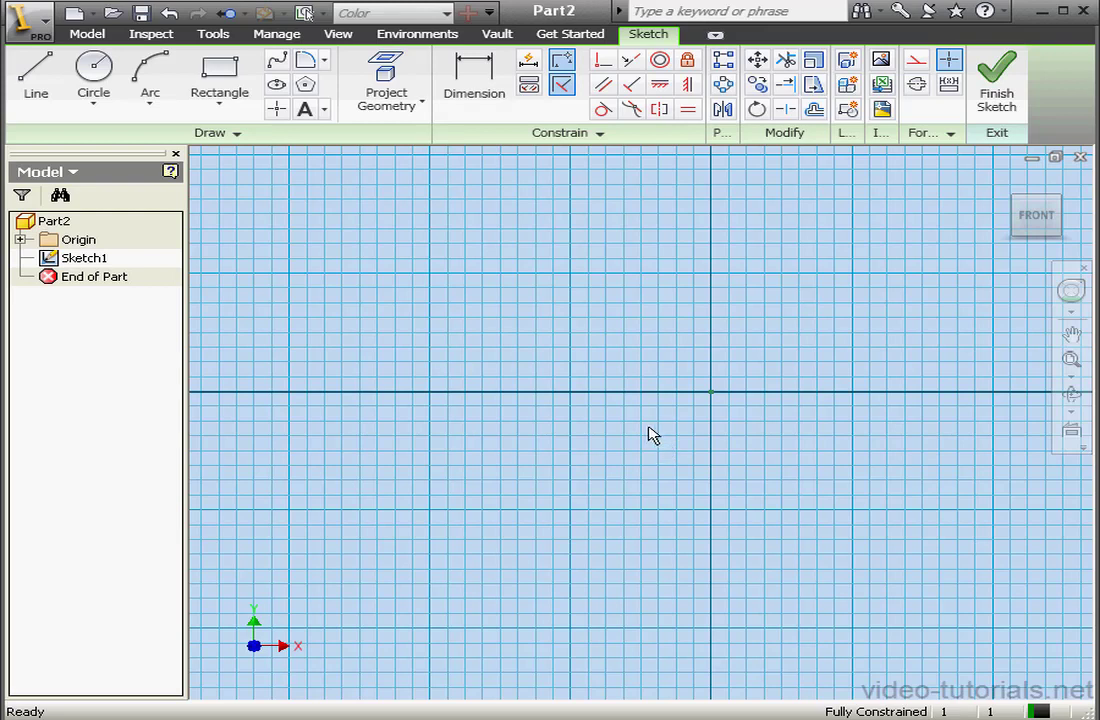
# - Sketch a two-point rectangle about 1.73 in tall, above and to the left of the origin
pyautogui.moveTo(652, 433)
pyautogui.mouseDown(button='middle')
pyautogui.moveTo(719, 528)
pyautogui.moveTo(727, 518)
pyautogui.mouseUp(button='middle')
pyautogui.scroll(-2, 355, 310)
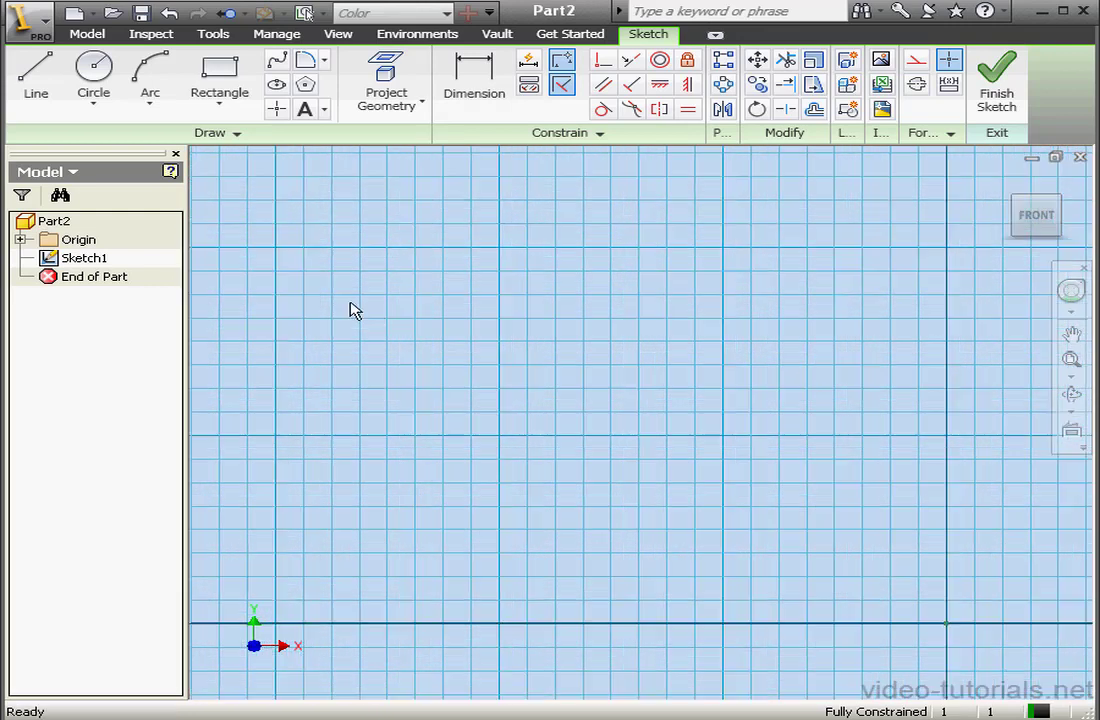
pyautogui.click(240, 98)
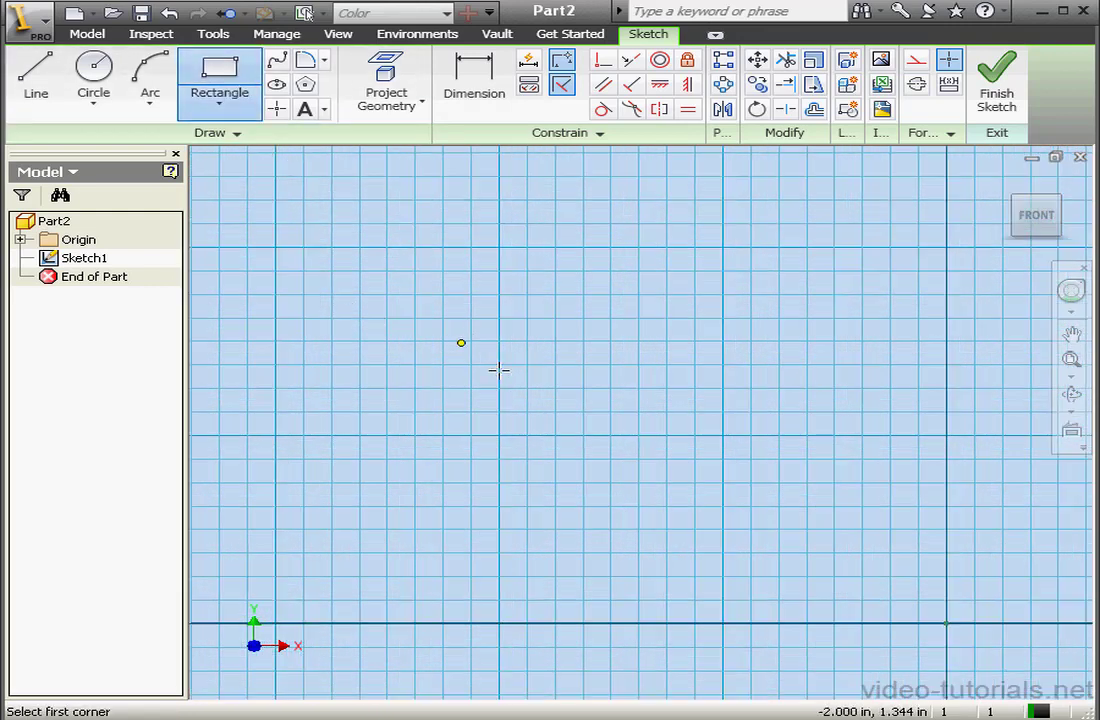
pyautogui.click(271, 245)
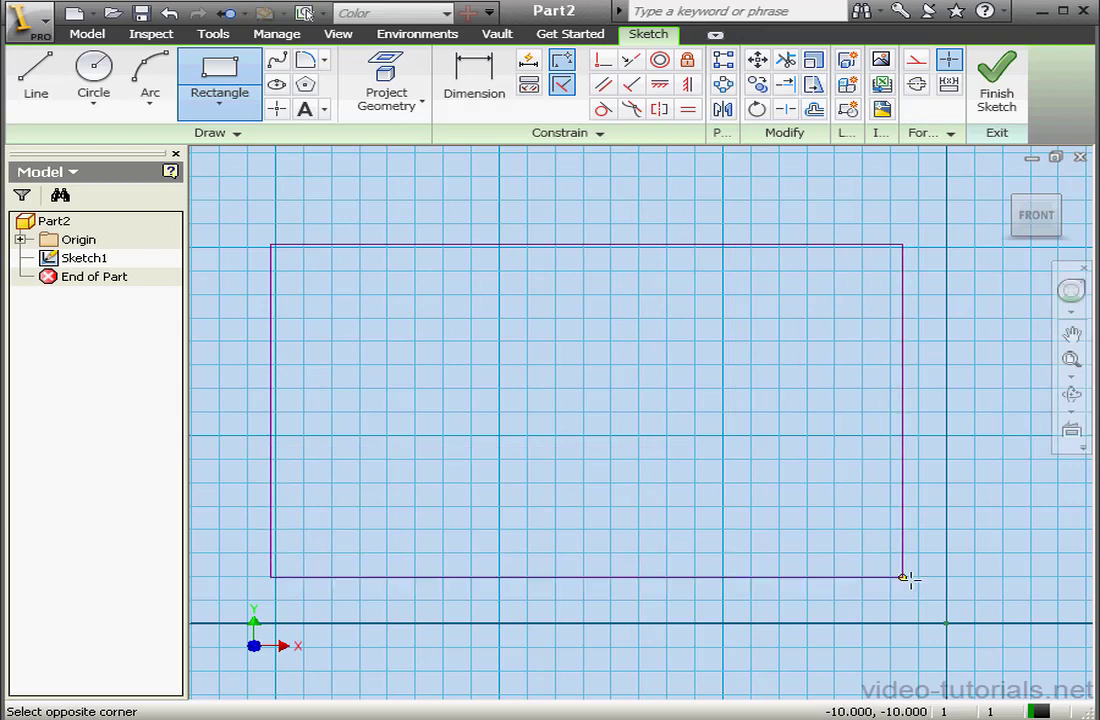
pyautogui.click(908, 569)
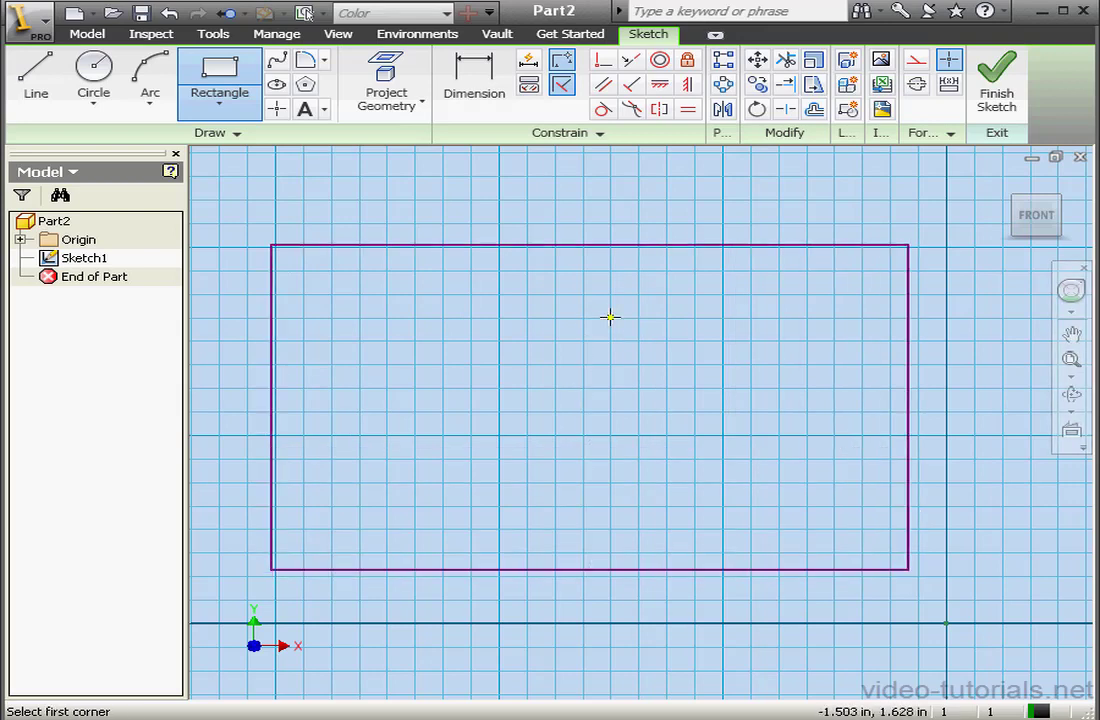
# - Draw a three-point arc bulging upward from the rectangle's upper-left corner to the midpoint of its top edge
pyautogui.moveTo(610, 317); pyautogui.dragTo(736, 486, button='middle')
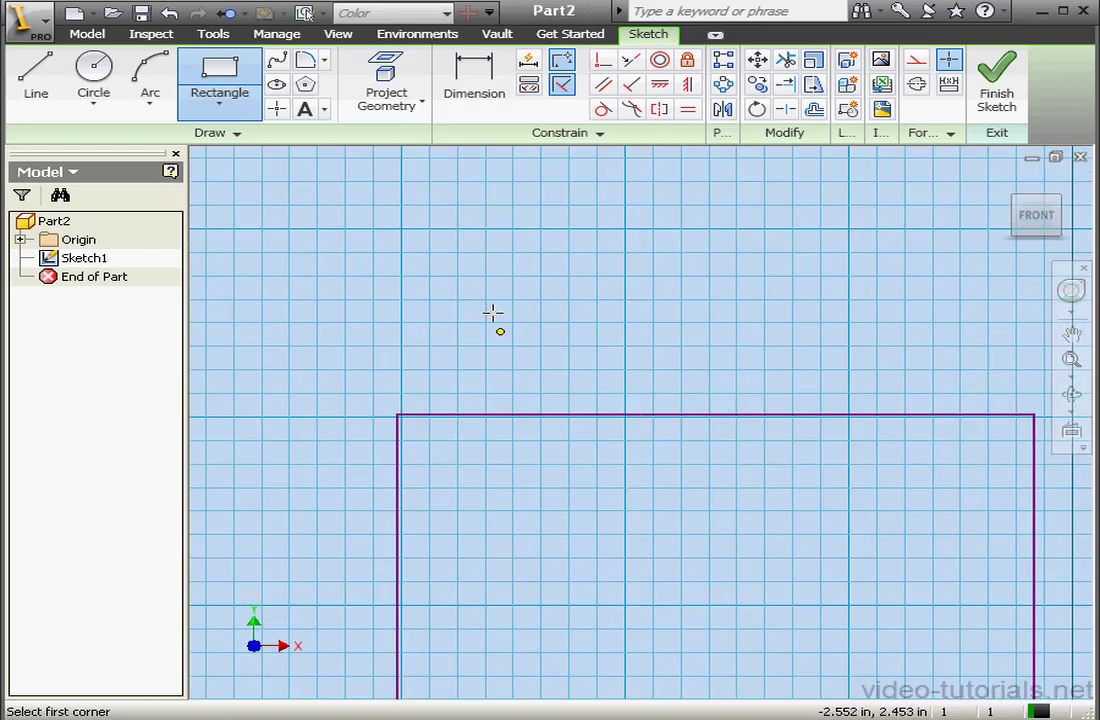
pyautogui.click(150, 78)
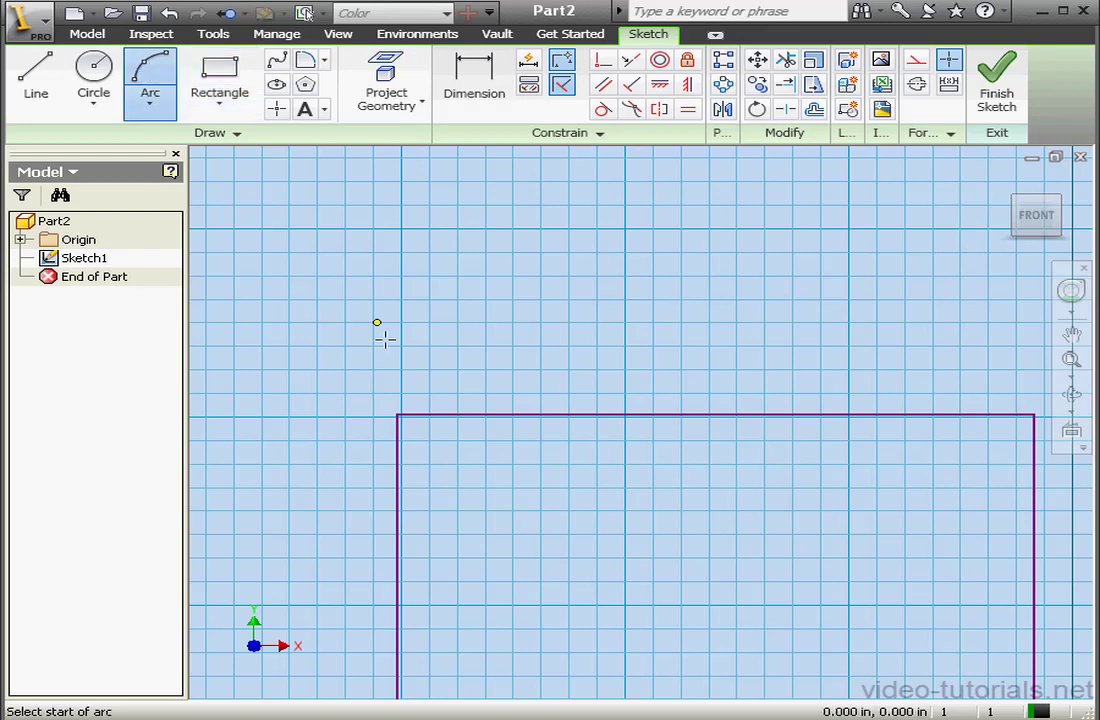
pyautogui.click(398, 414)
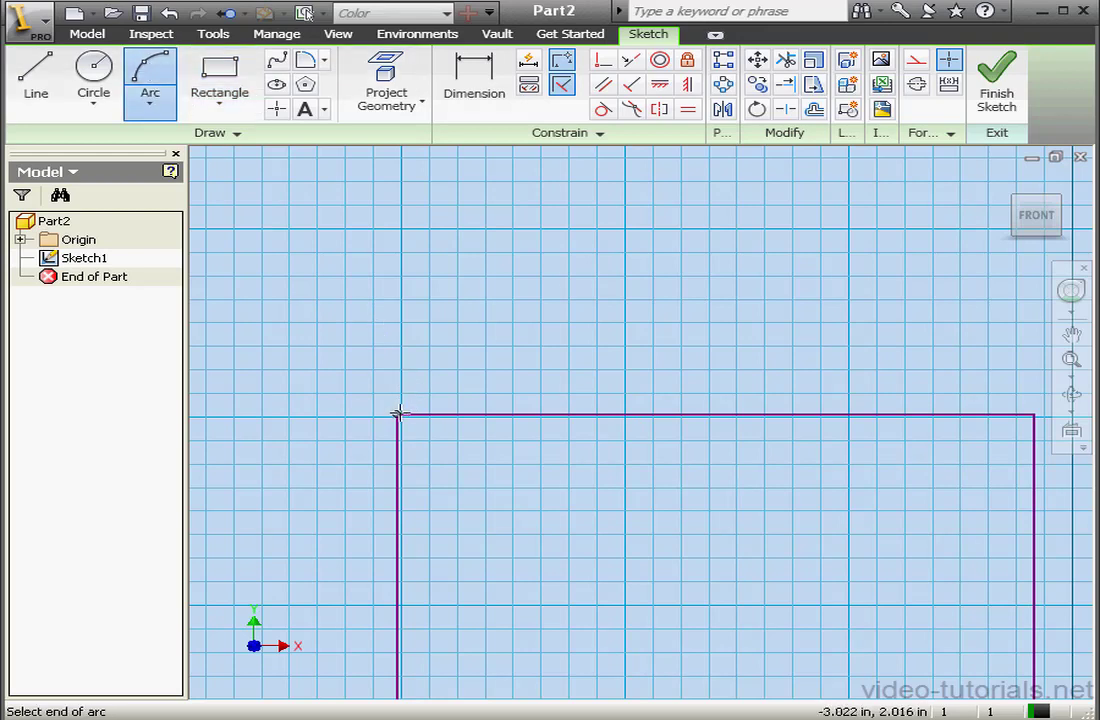
pyautogui.click(716, 414)
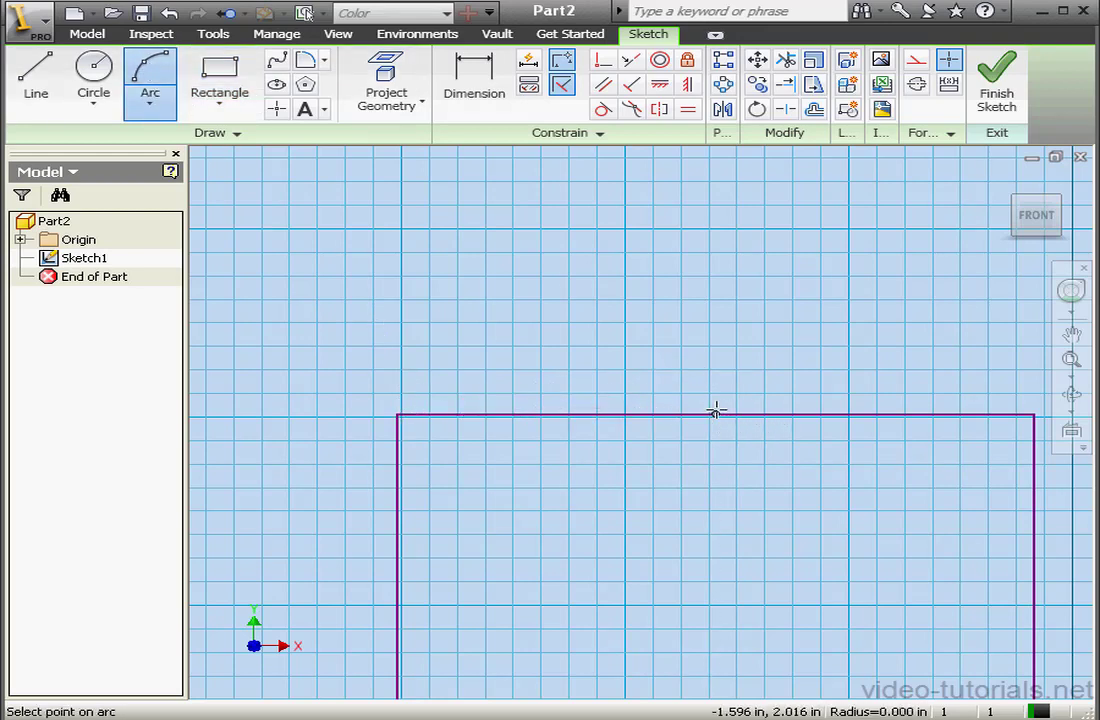
pyautogui.click(599, 336)
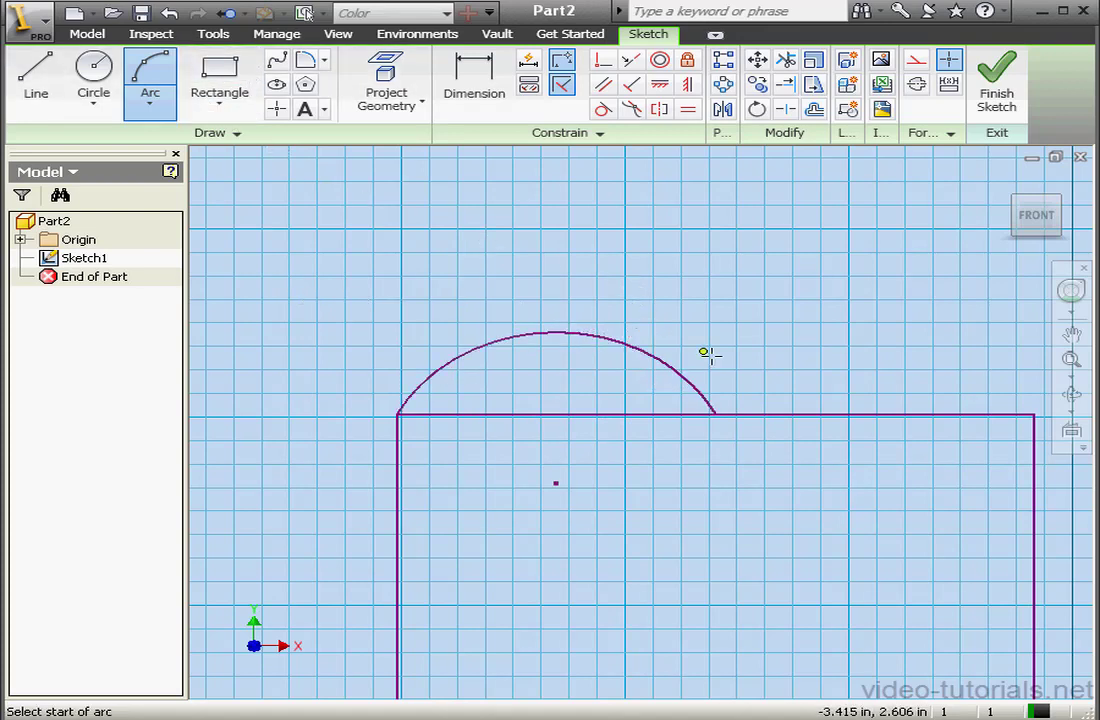
# - Draw a downward arc of about 0.797 in radius from the top edge's midpoint to the upper-right corner, tangent to the first arc
pyautogui.click(716, 414)
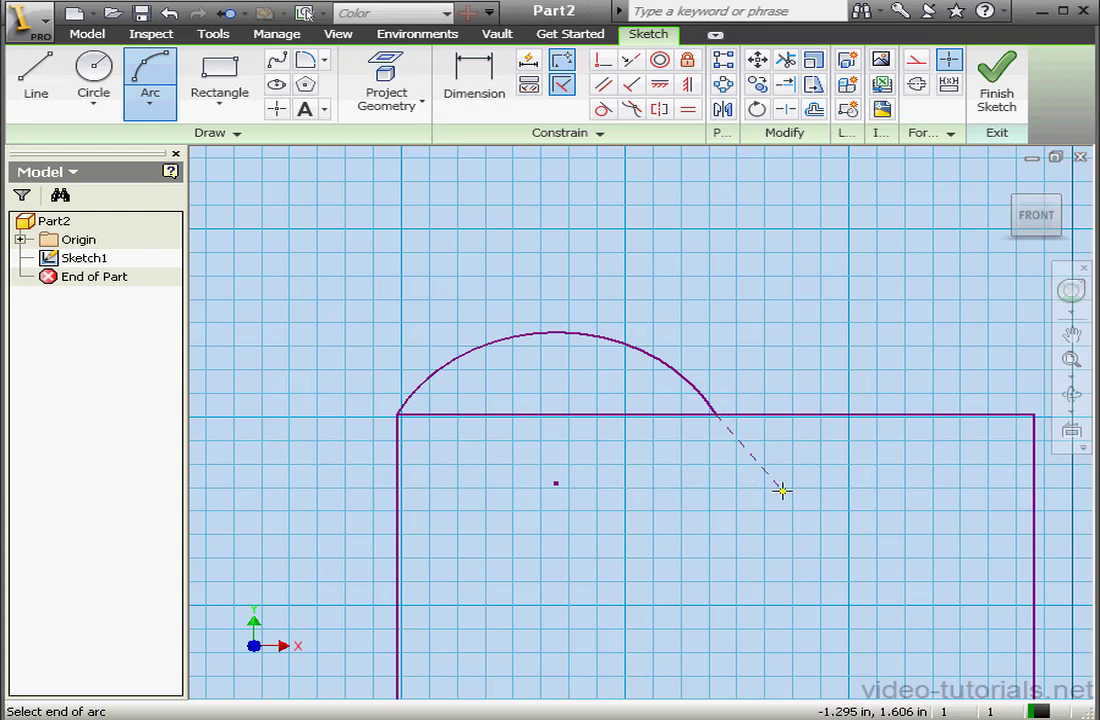
pyautogui.click(1033, 414)
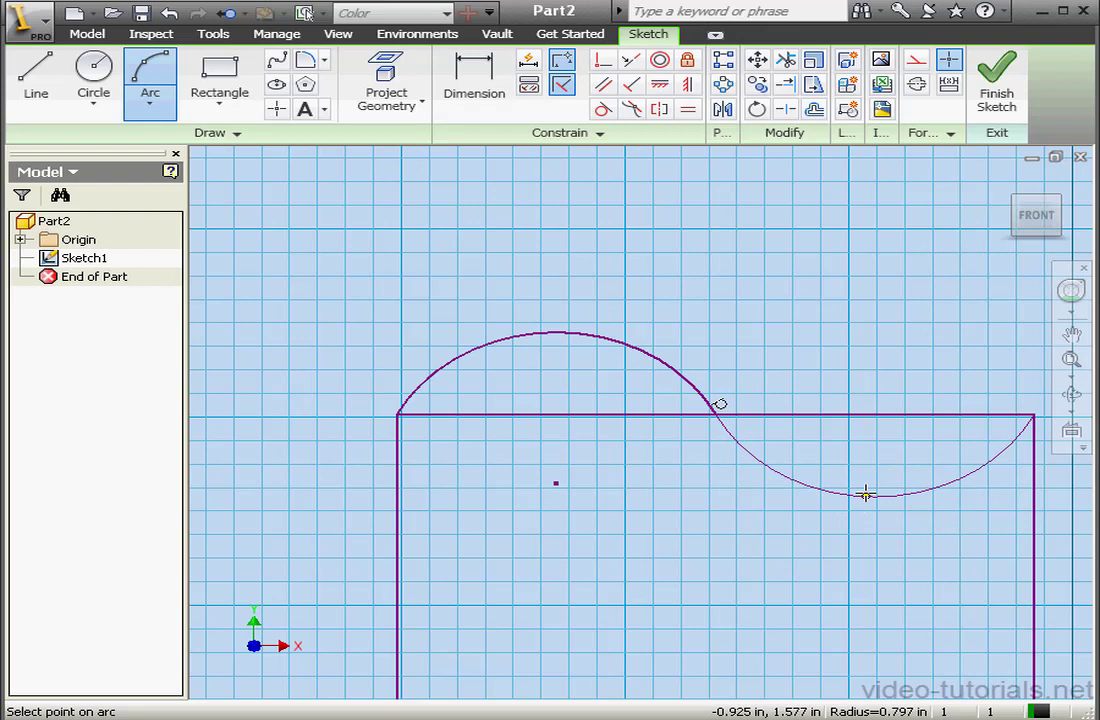
pyautogui.click(866, 493)
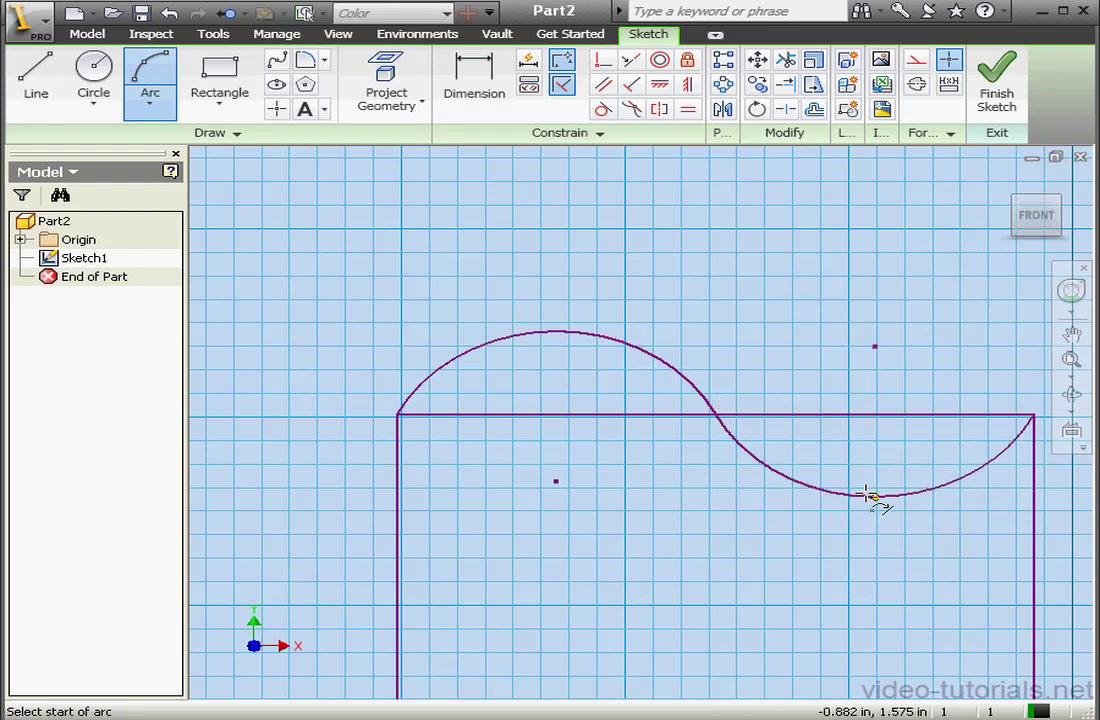
pyautogui.rightClick(782, 258)
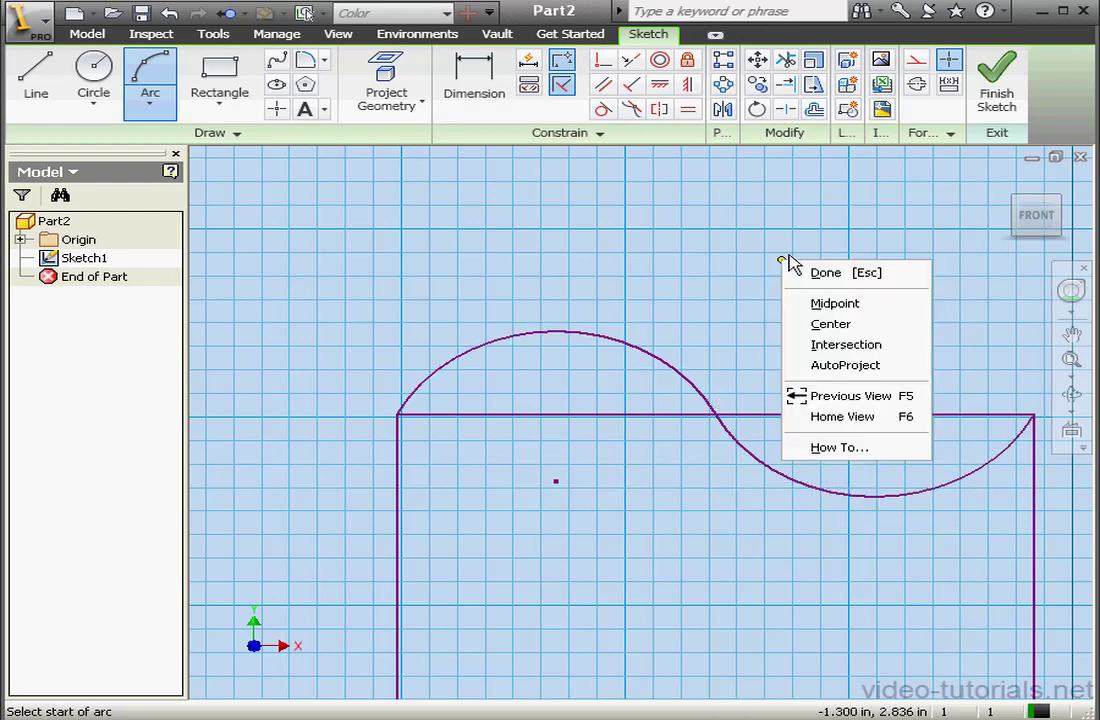
pyautogui.click(843, 275)
# - Convert the rectangle's top edge to a construction line
pyautogui.scroll(-3, 768, 457)
pyautogui.moveTo(793, 479)
pyautogui.mouseDown(button='middle')
pyautogui.moveTo(632, 366)
pyautogui.moveTo(614, 339)
pyautogui.mouseUp(button='middle')
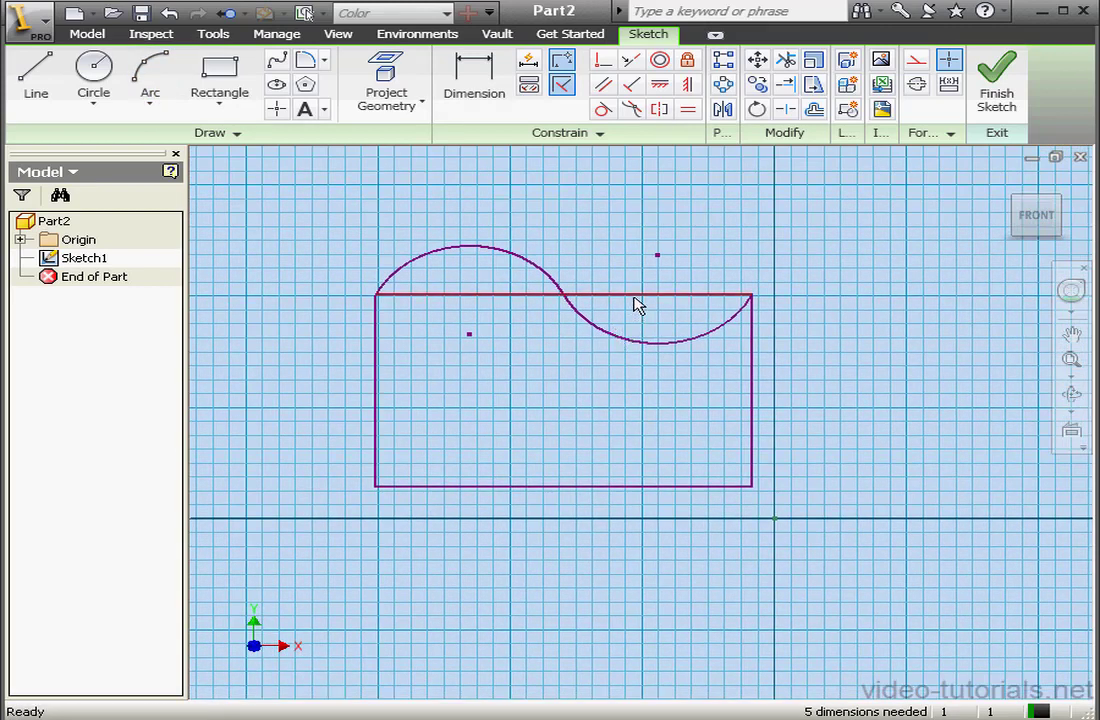
pyautogui.click(634, 300)
pyautogui.click(917, 66)
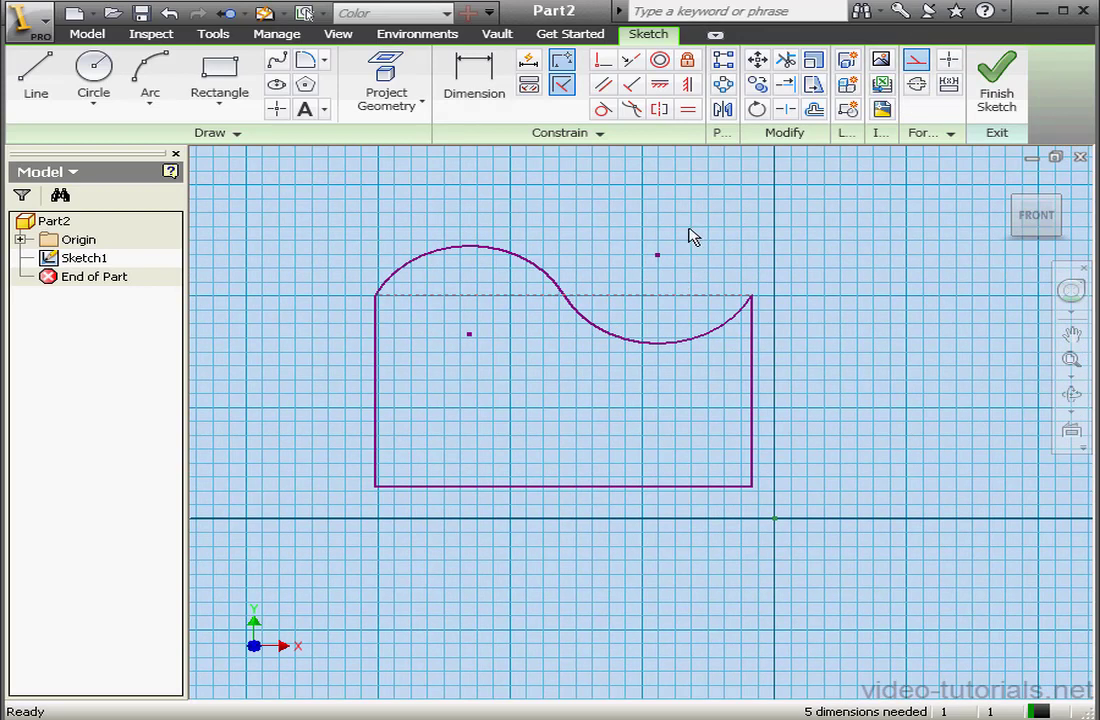
# - Constrain the center point of the downward arc coincident with the construction line, ending the constraint command
pyautogui.click(603, 66)
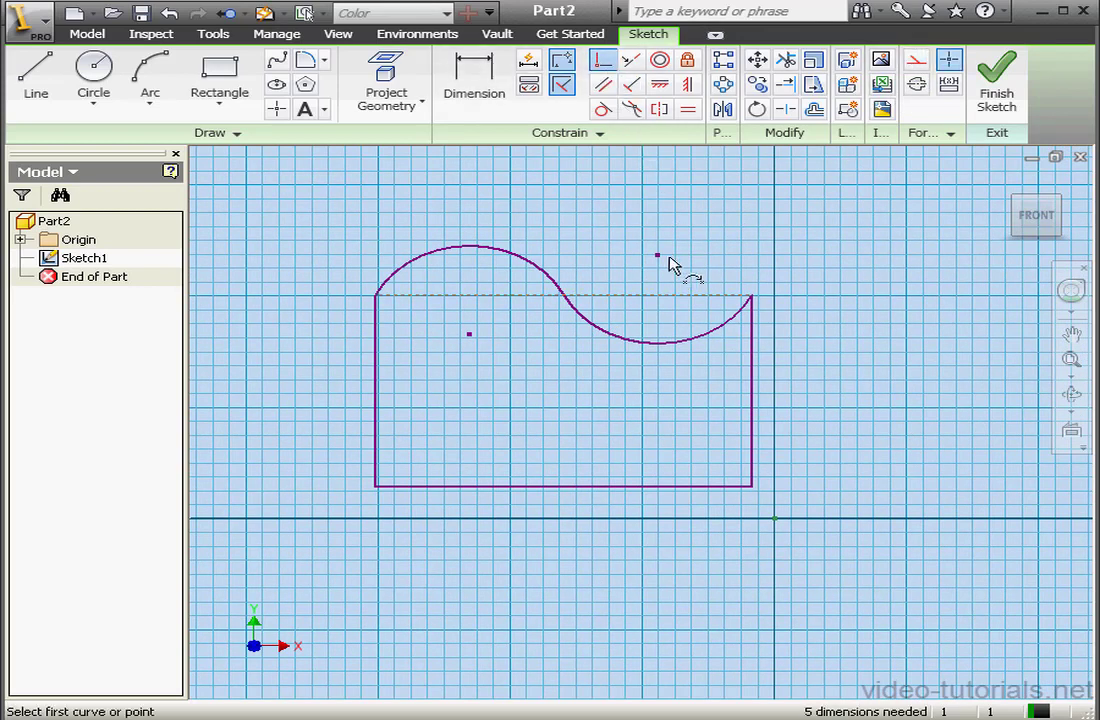
pyautogui.click(661, 258)
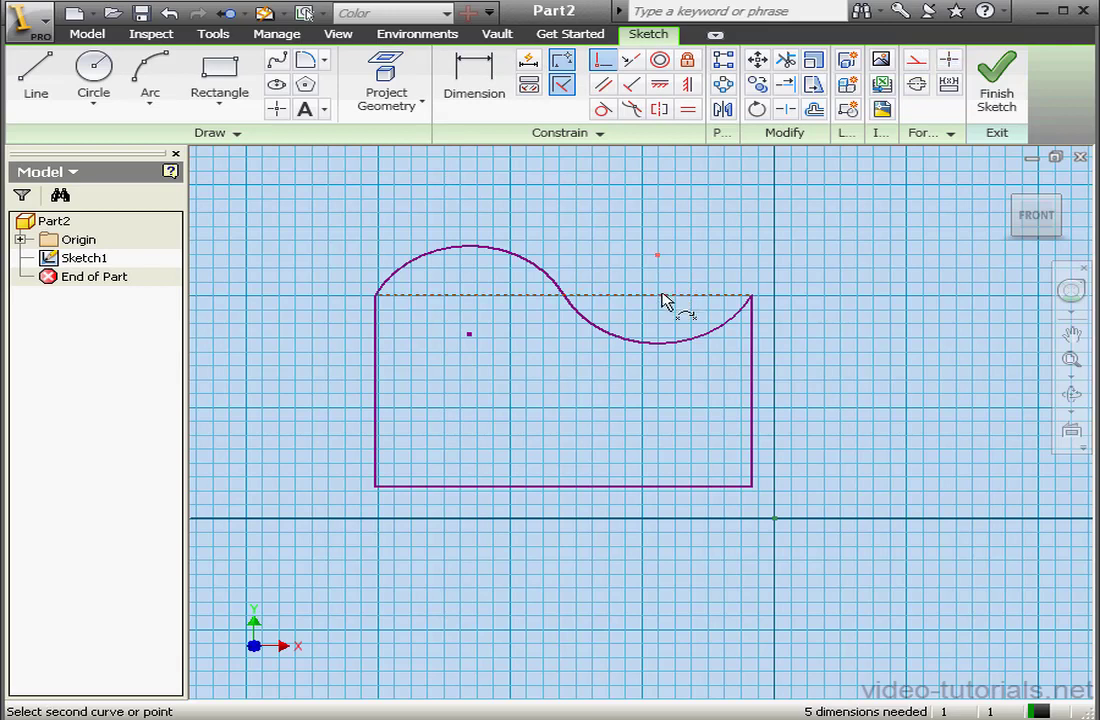
pyautogui.click(661, 298)
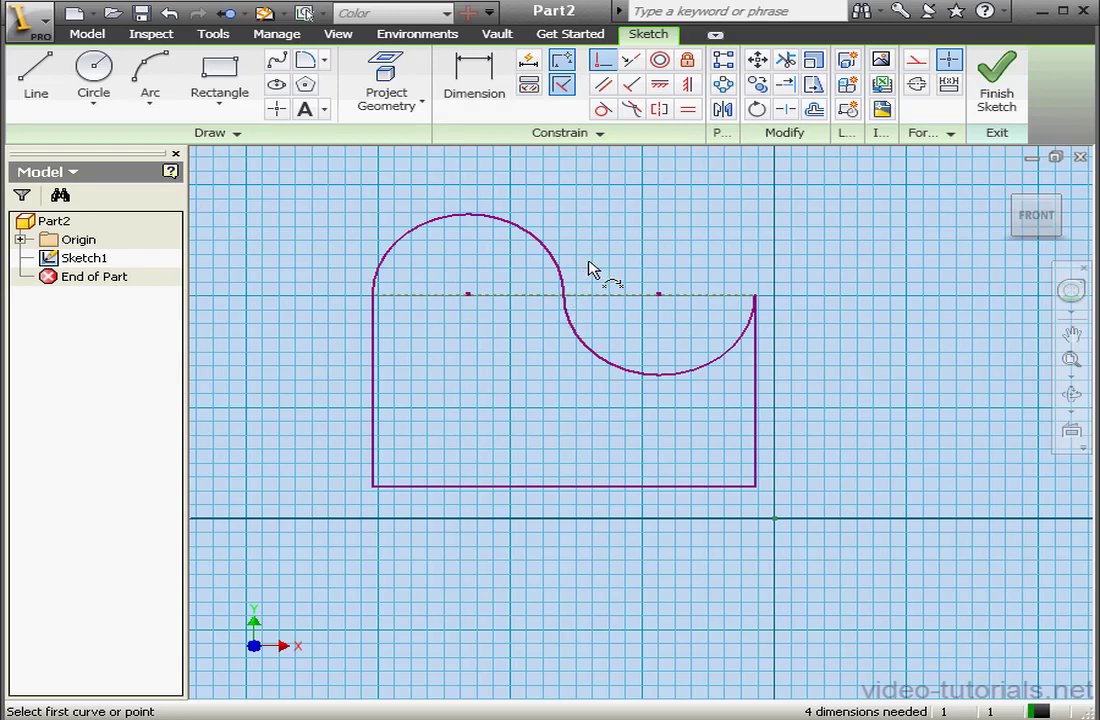
pyautogui.rightClick(656, 226)
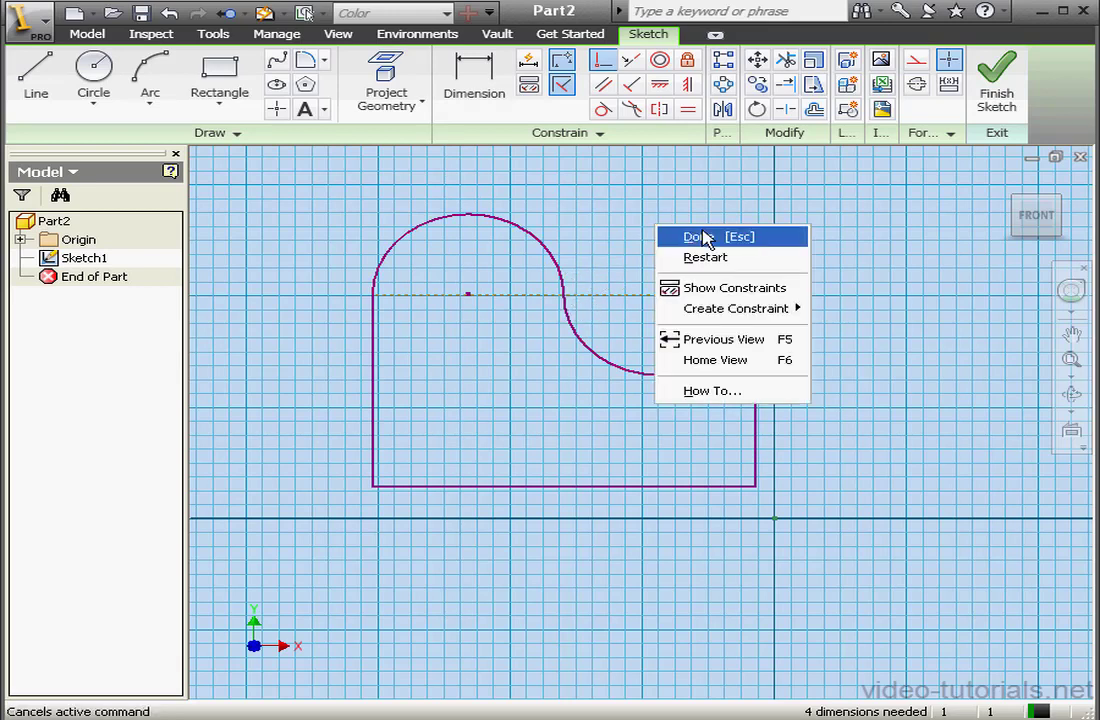
pyautogui.click(707, 240)
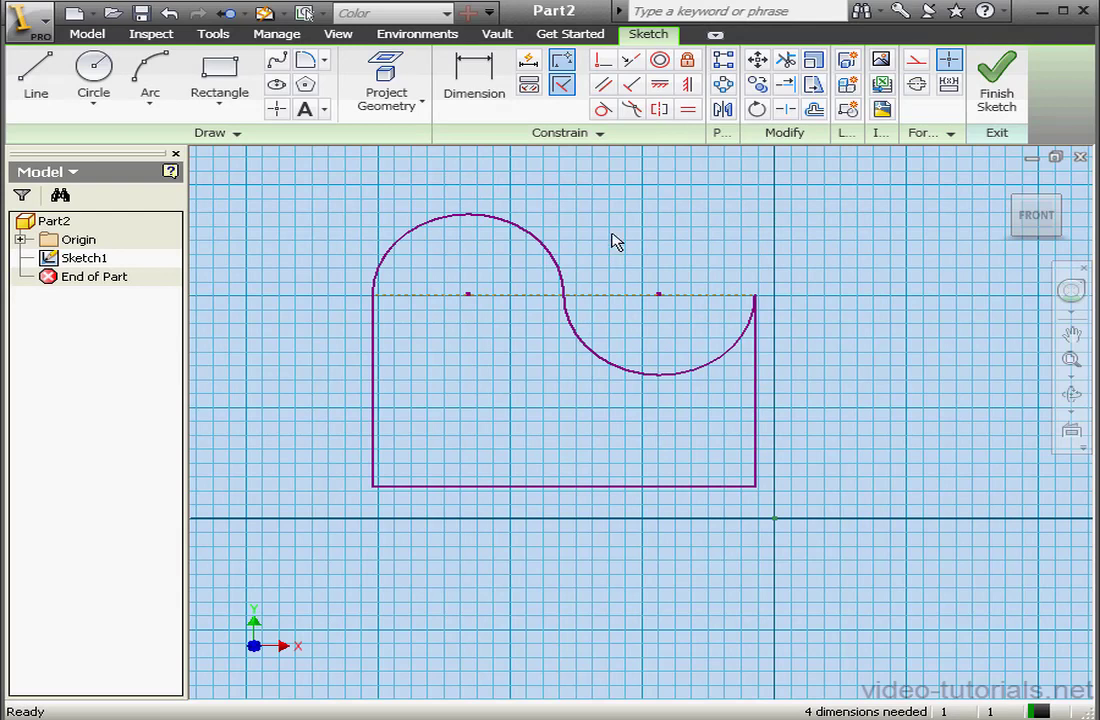
# - Dimension the upper-left arc with a radius of 1.5 in
pyautogui.click(486, 93)
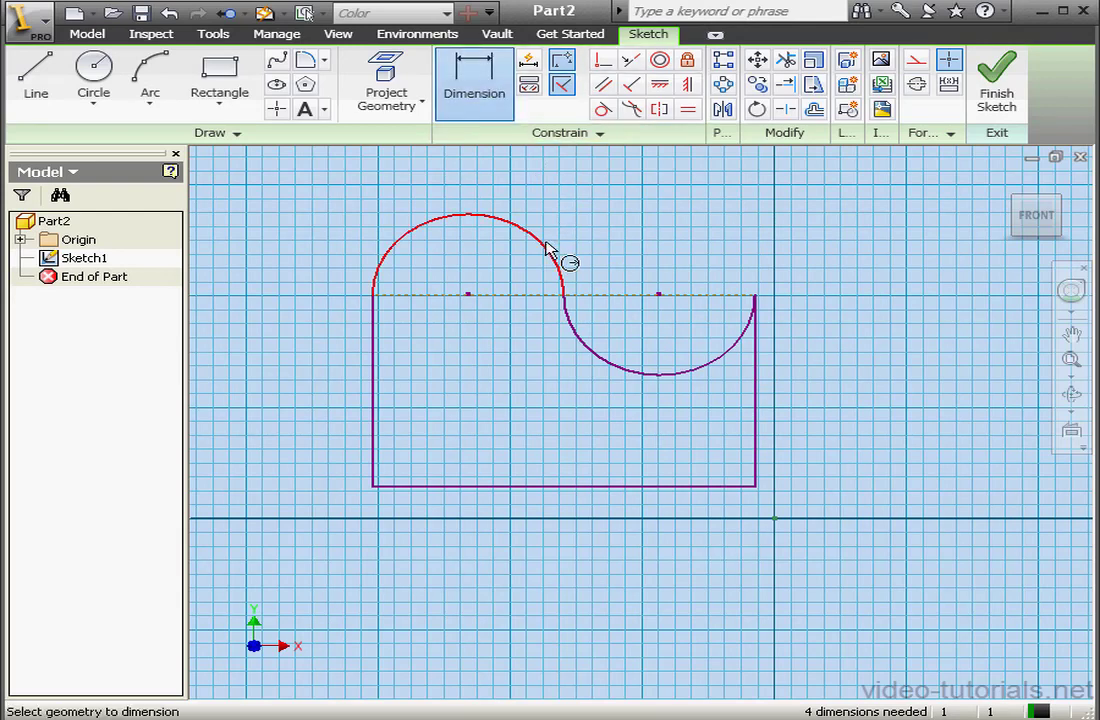
pyautogui.click(547, 248)
pyautogui.click(626, 214)
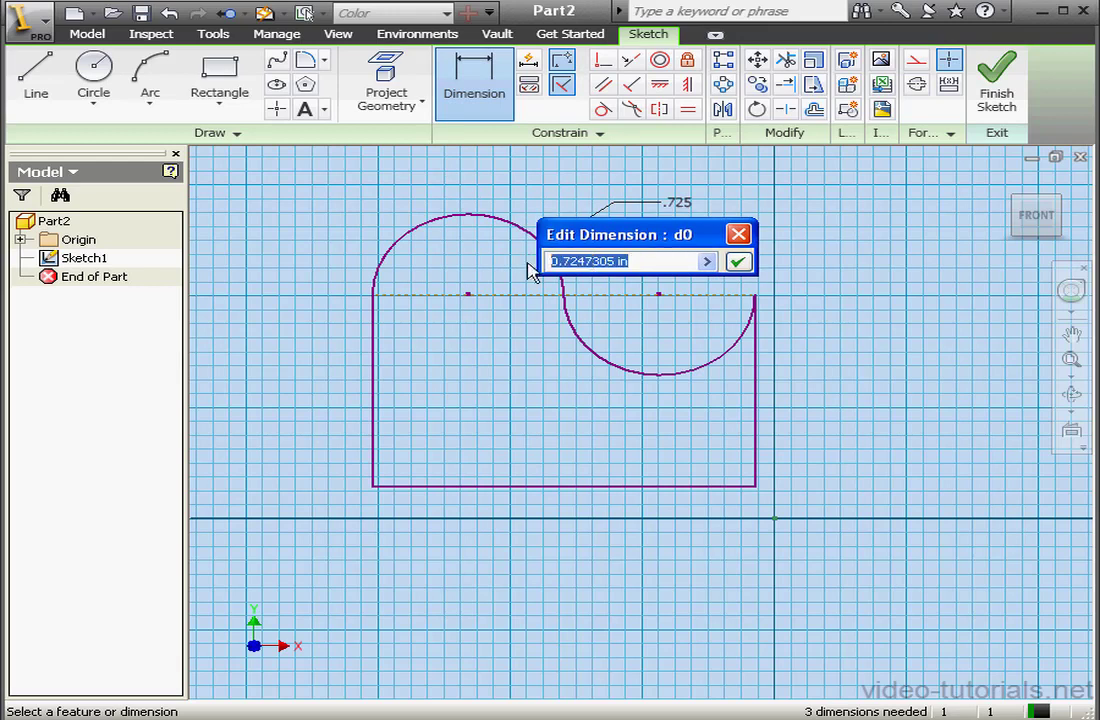
pyautogui.write('1.5')
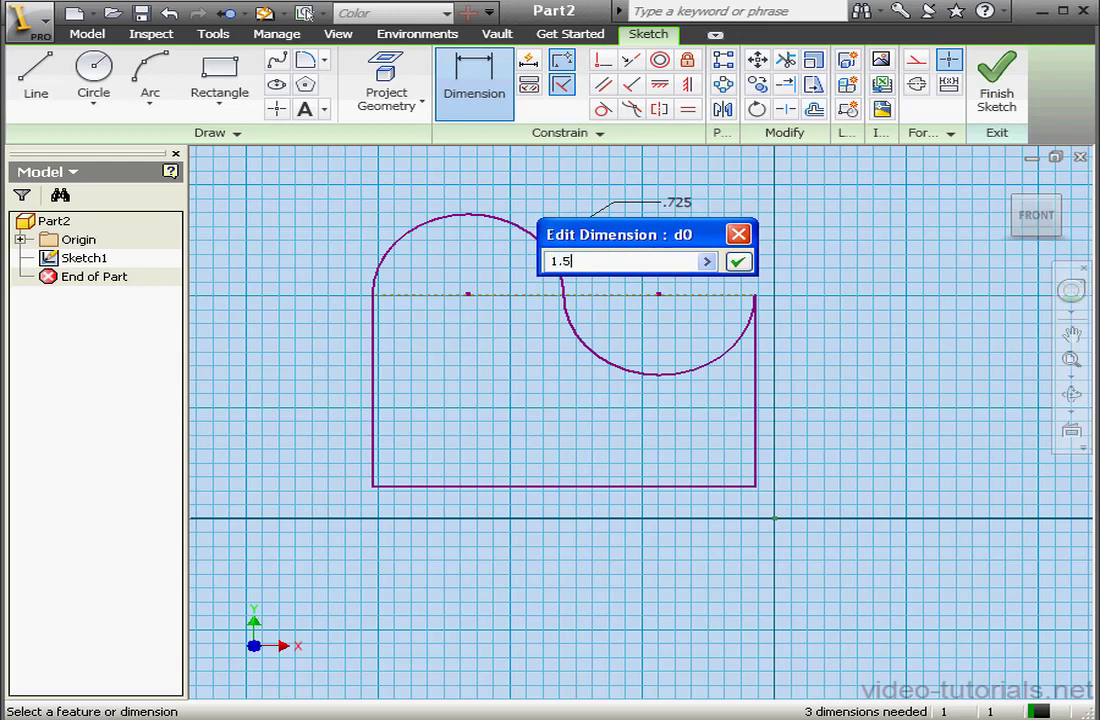
pyautogui.click(737, 262)
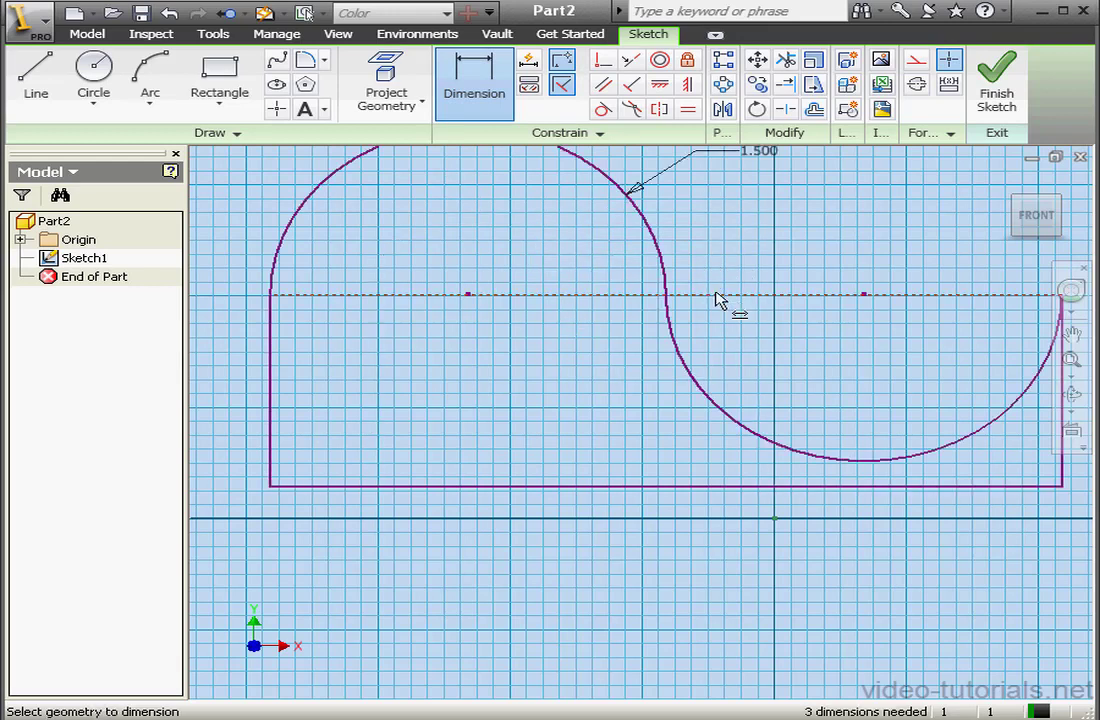
# - Dimension the profile's left vertical edge at 3 in
pyautogui.scroll(-2, 712, 275)
pyautogui.moveTo(765, 316)
pyautogui.mouseDown(button='middle')
pyautogui.moveTo(624, 346)
pyautogui.moveTo(607, 320)
pyautogui.mouseUp(button='middle')
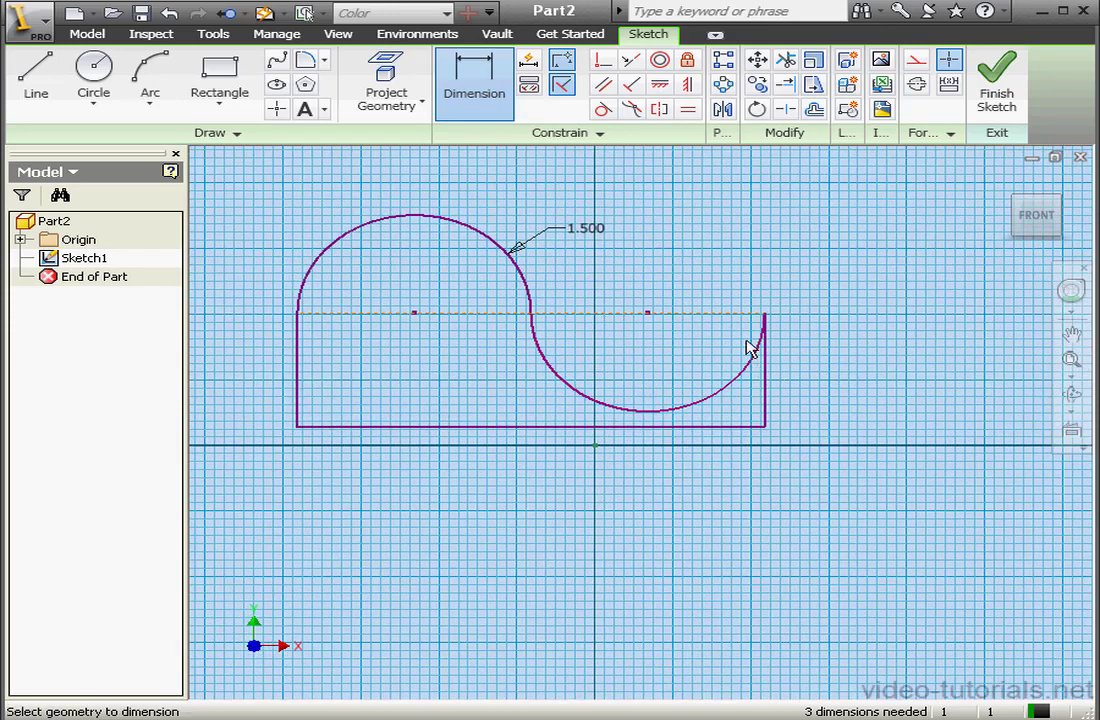
pyautogui.click(297, 372)
pyautogui.click(265, 372)
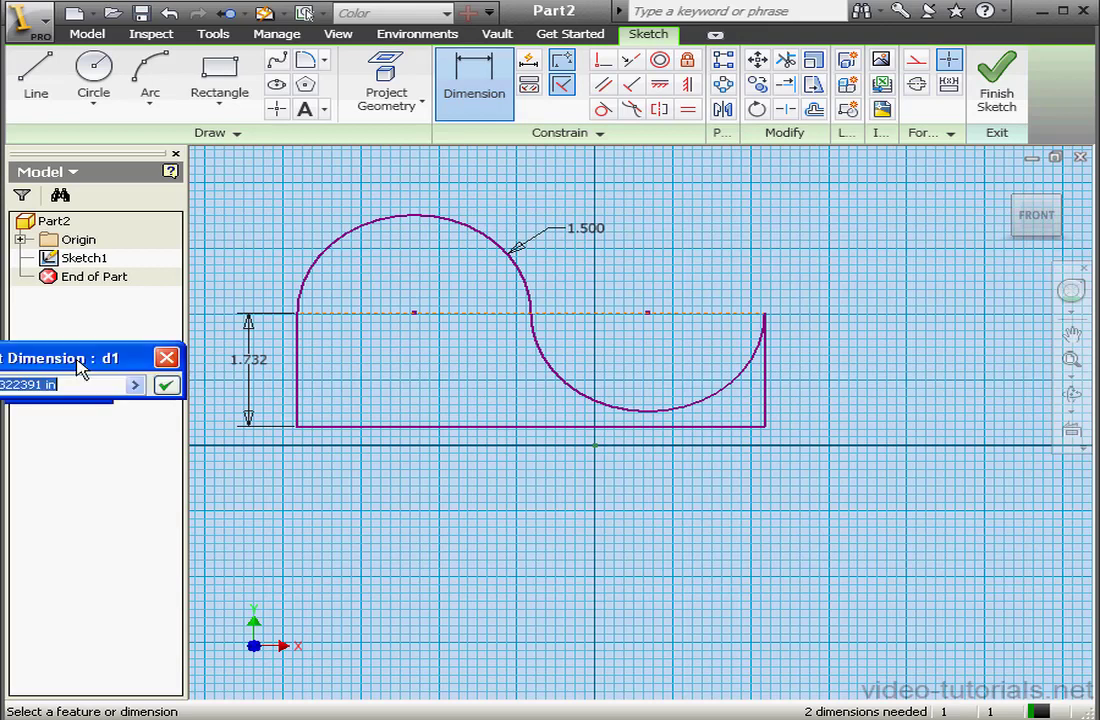
pyautogui.moveTo(378, 350); pyautogui.dragTo(581, 322)
pyautogui.write('3')
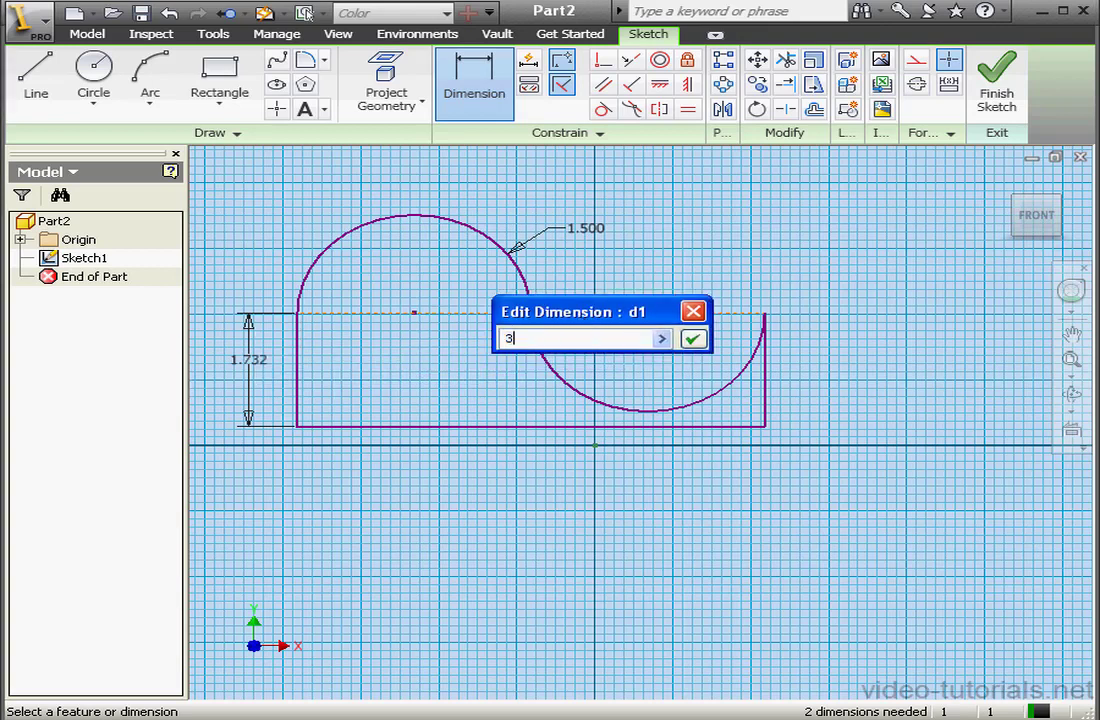
pyautogui.click(692, 339)
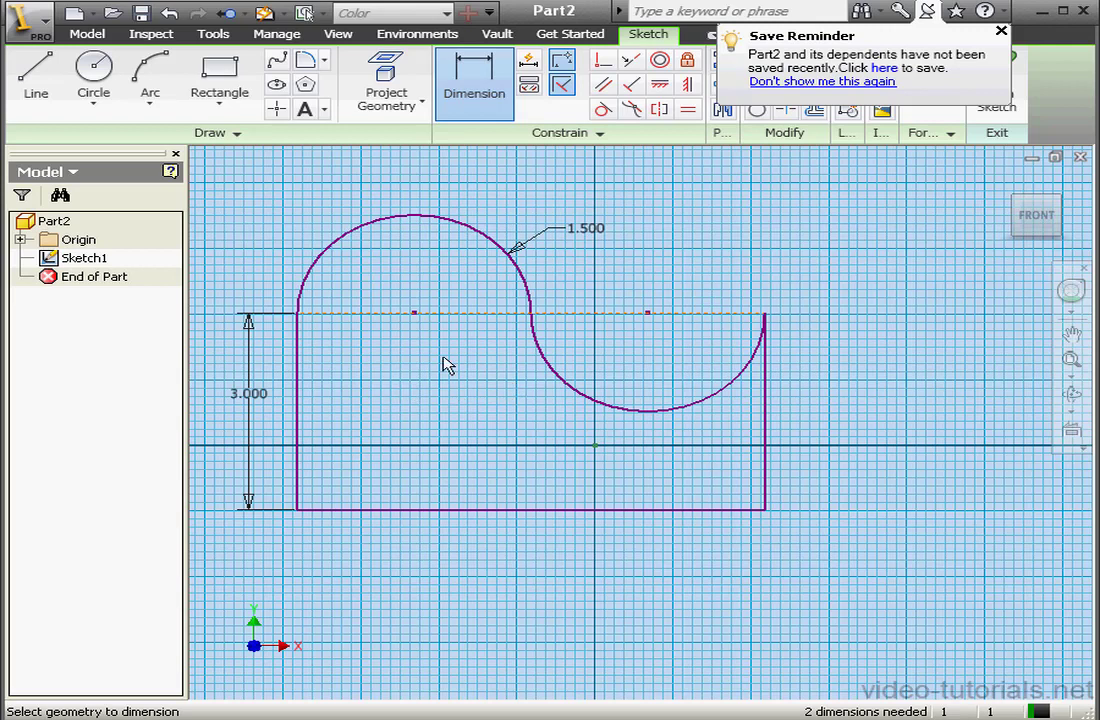
# - Review the Sketch settings in the application options and return to the sketch tools
pyautogui.click(214, 34)
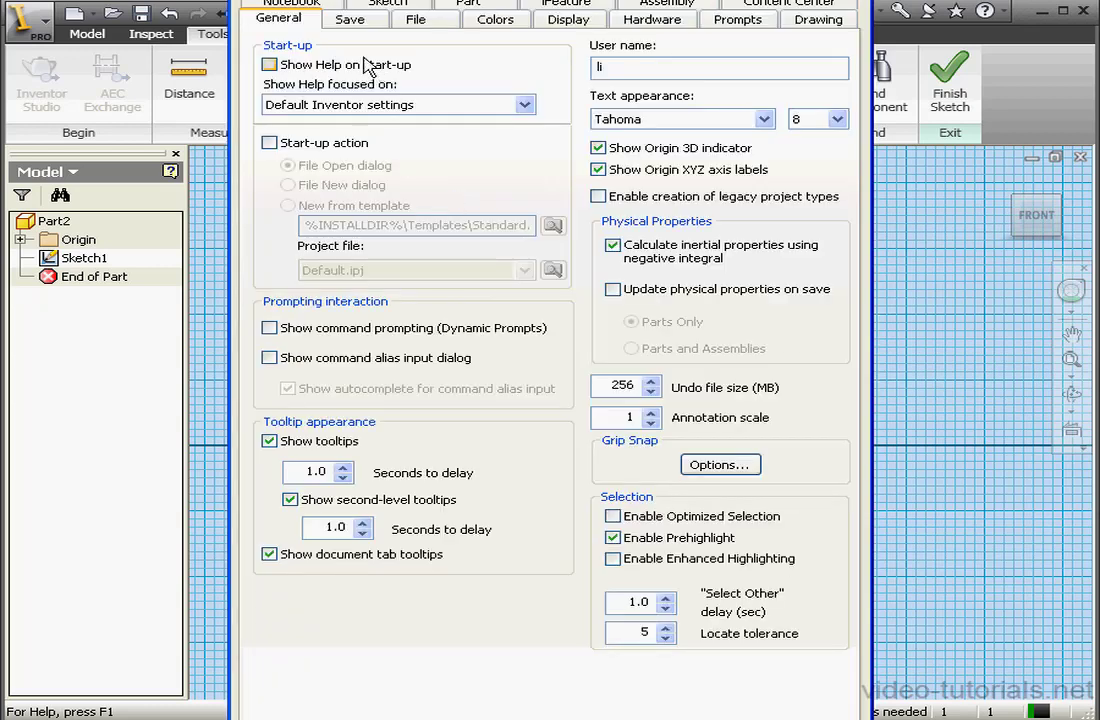
pyautogui.click(388, 4)
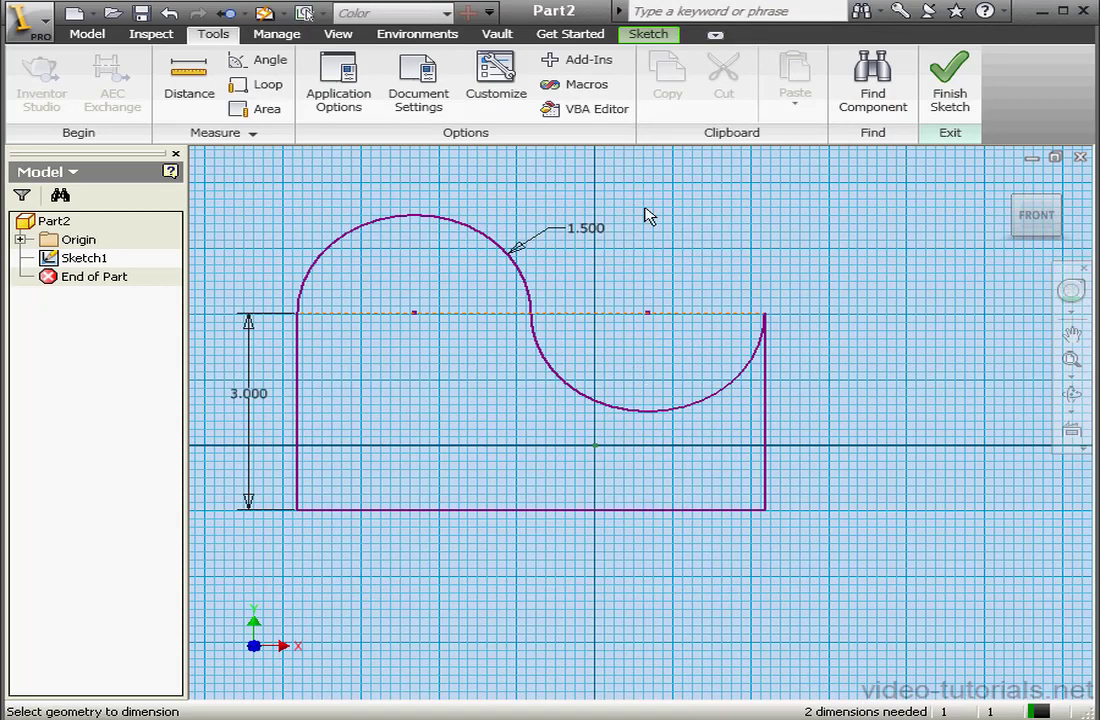
pyautogui.click(660, 35)
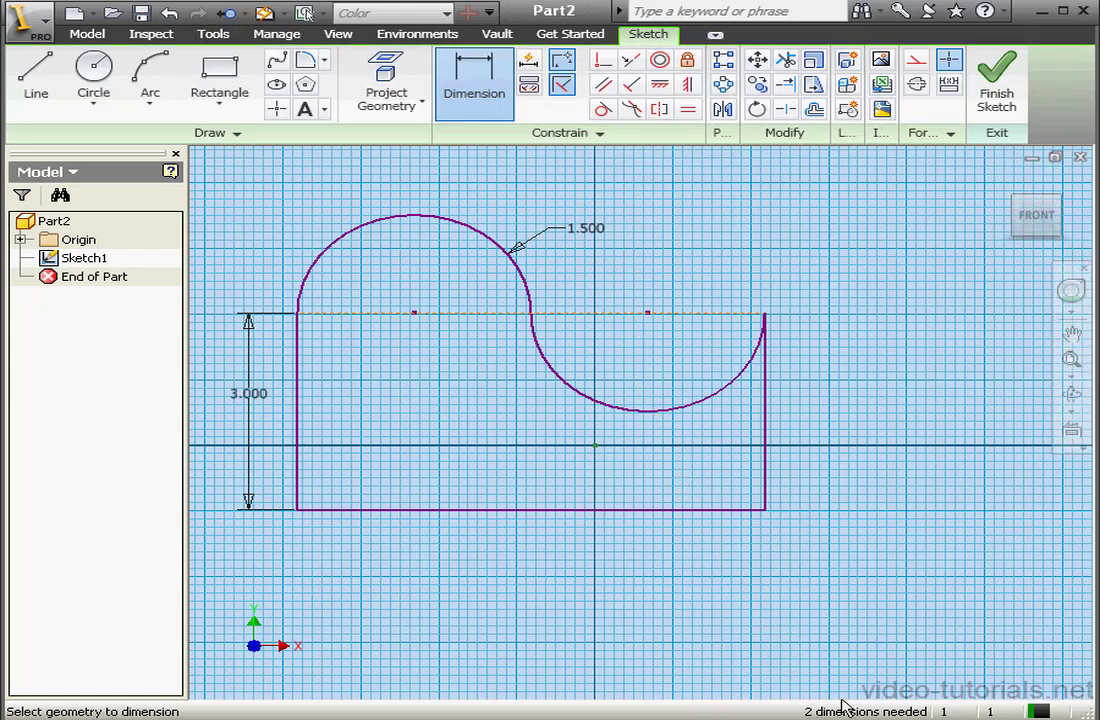
# - Constrain the profile's lower-right corner coincident with the projected origin point
pyautogui.click(603, 62)
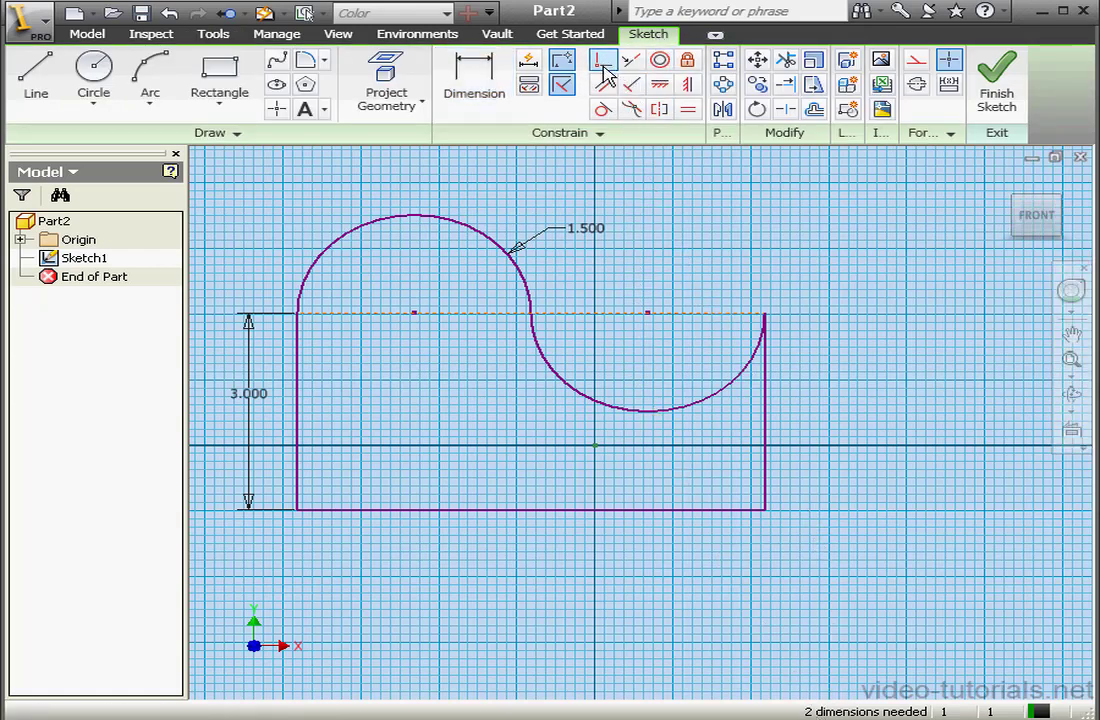
pyautogui.click(766, 508)
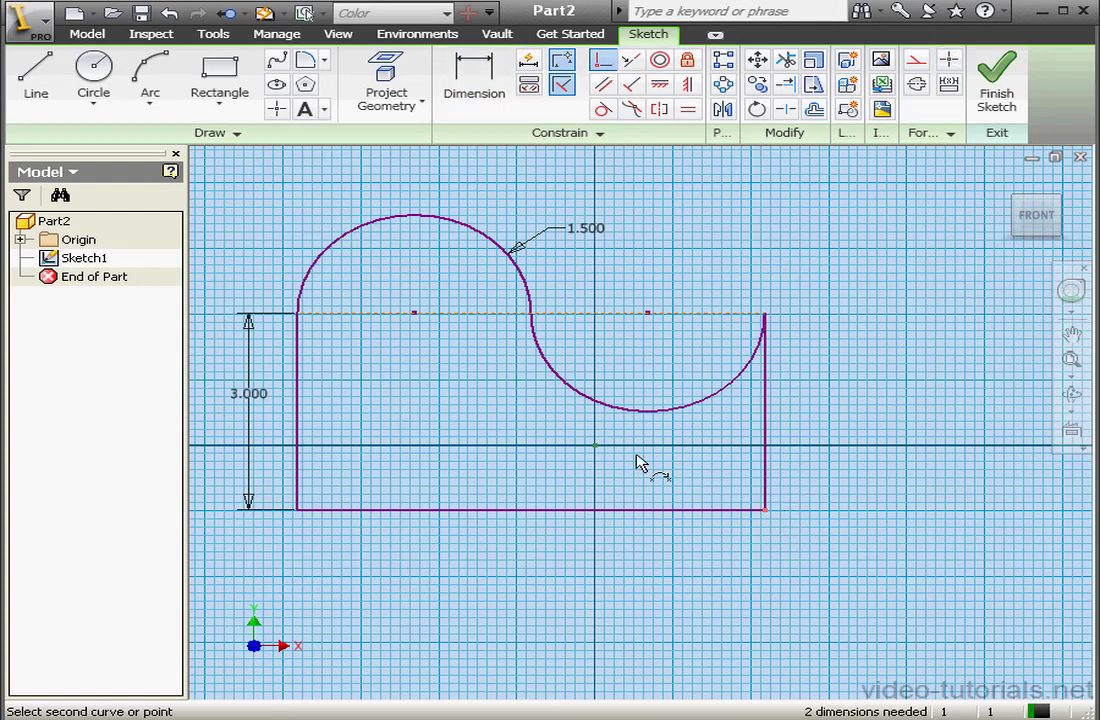
pyautogui.click(597, 447)
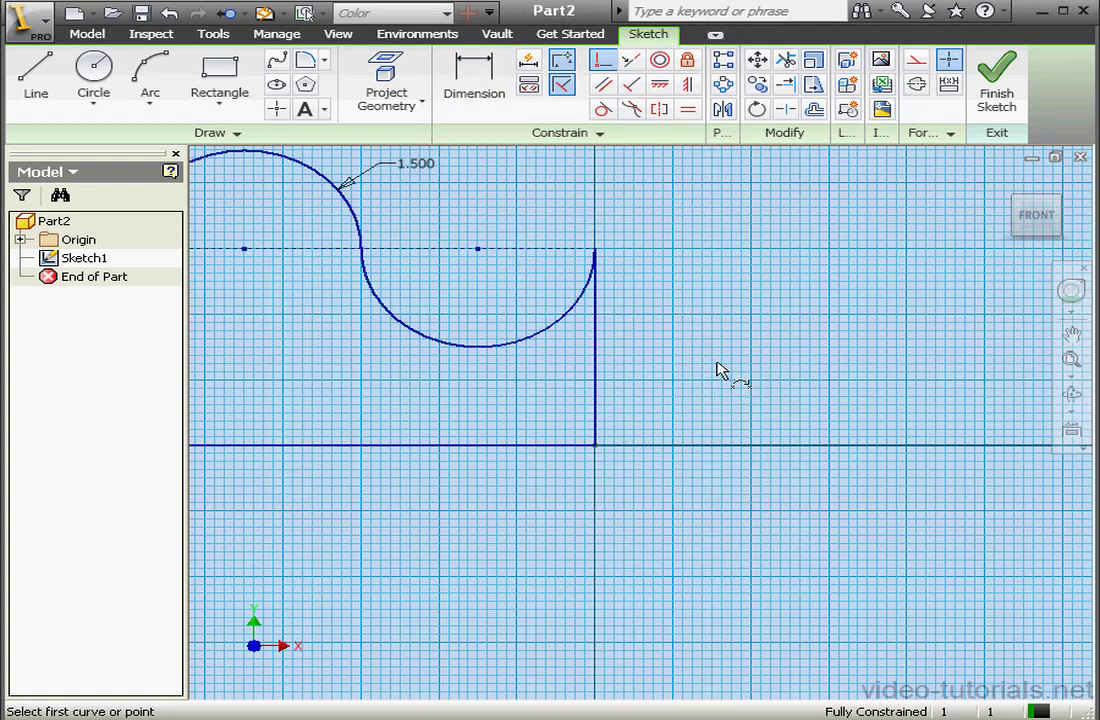
pyautogui.moveTo(559, 372); pyautogui.dragTo(832, 422, button='middle')
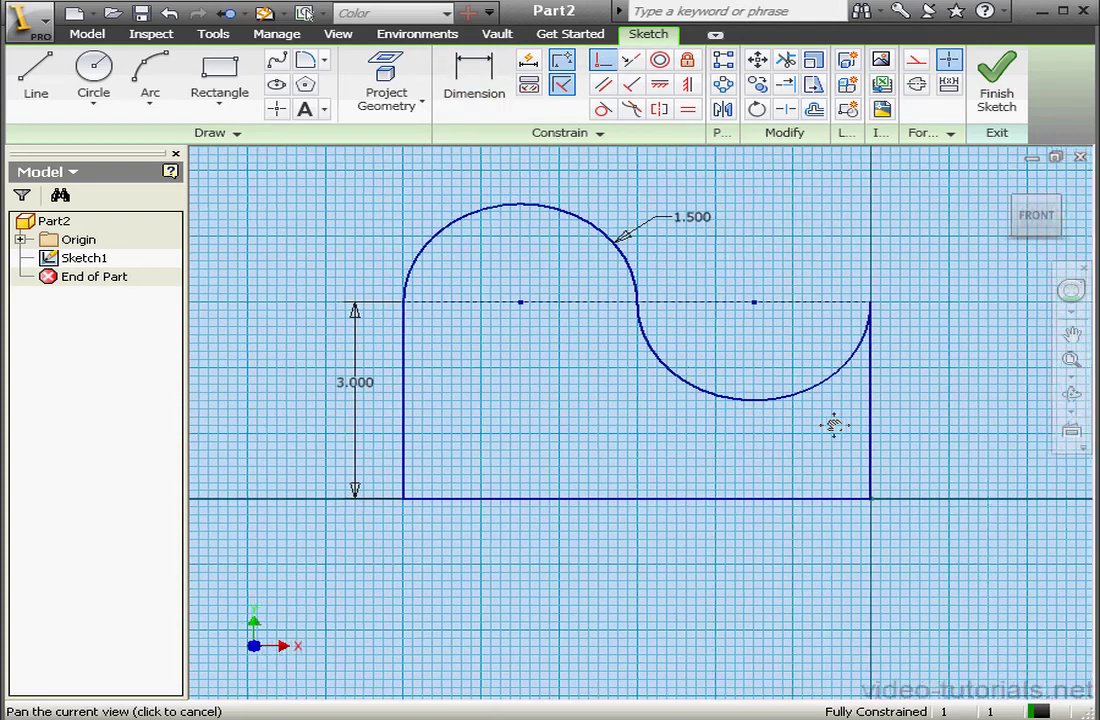
# - Finish the profile sketch and extrude the closed profile by 0.125 in
pyautogui.rightClick(627, 404)
pyautogui.click(666, 411)
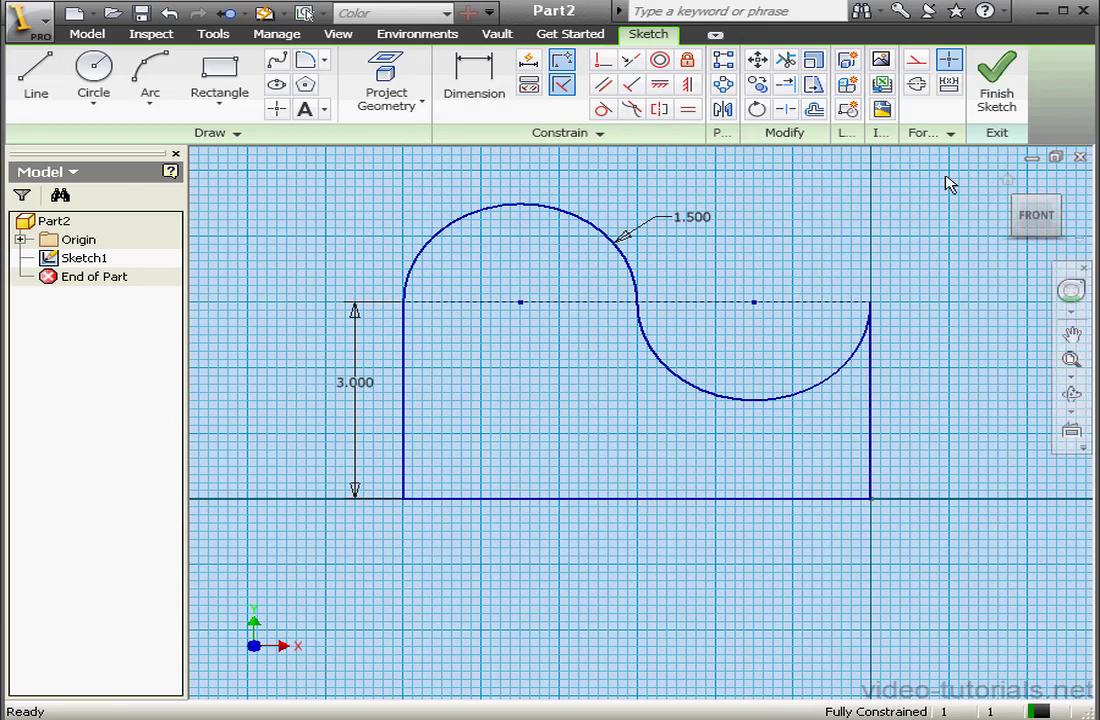
pyautogui.click(994, 100)
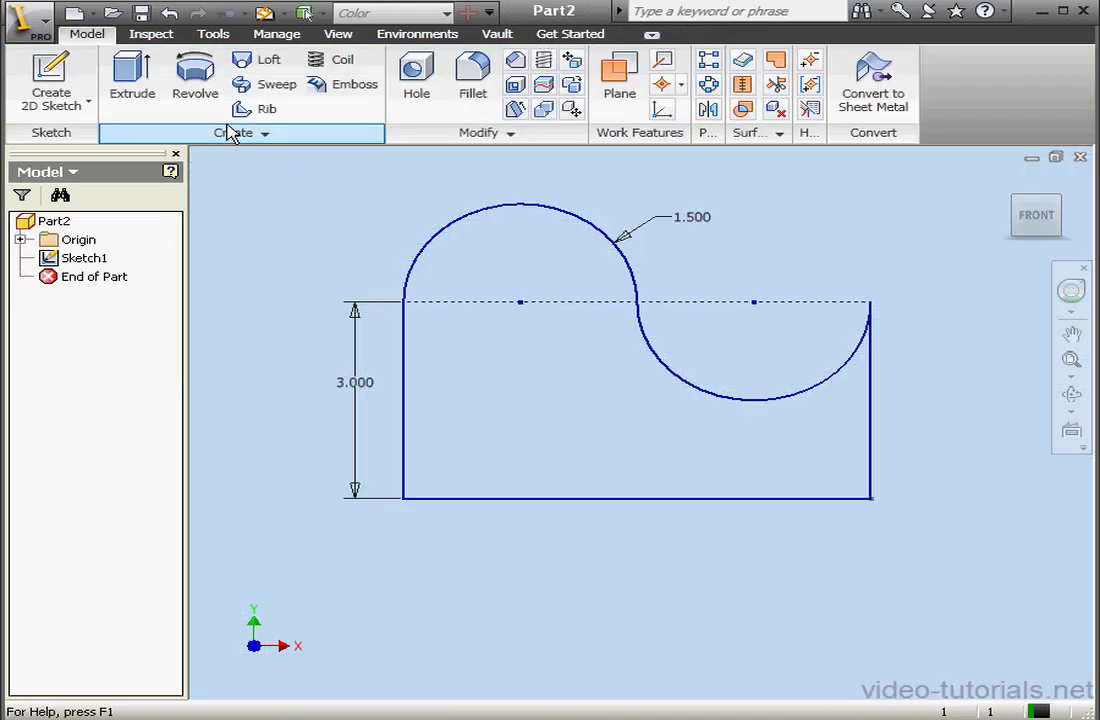
pyautogui.click(135, 88)
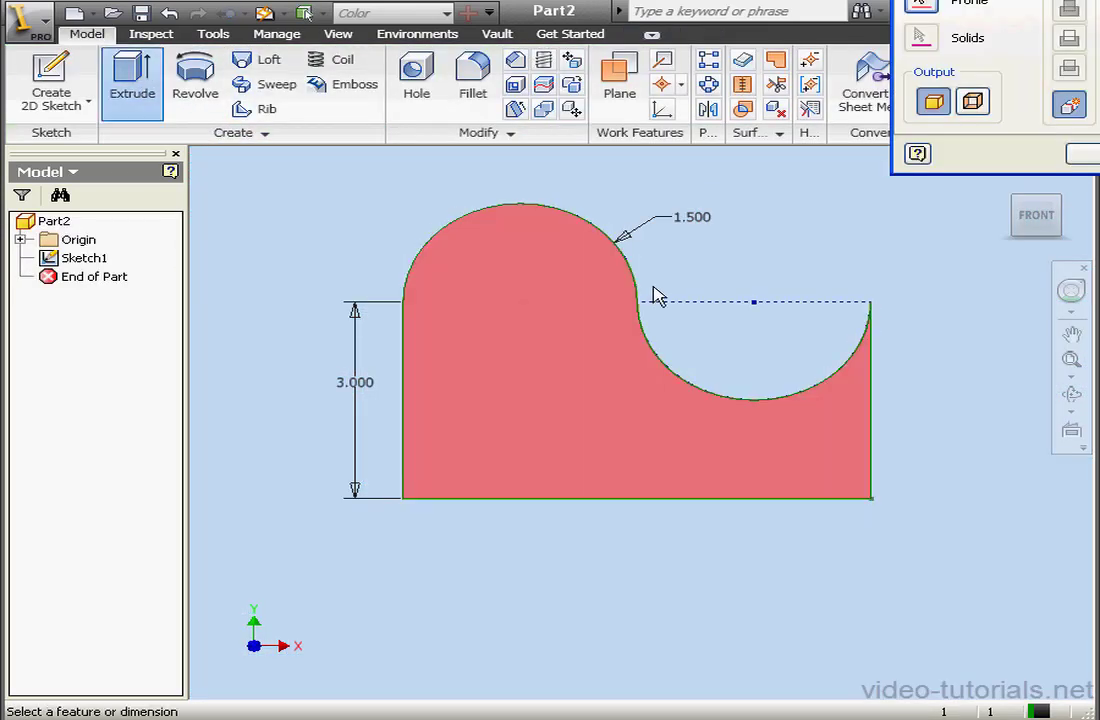
pyautogui.moveTo(998, 0); pyautogui.dragTo(760, 81)
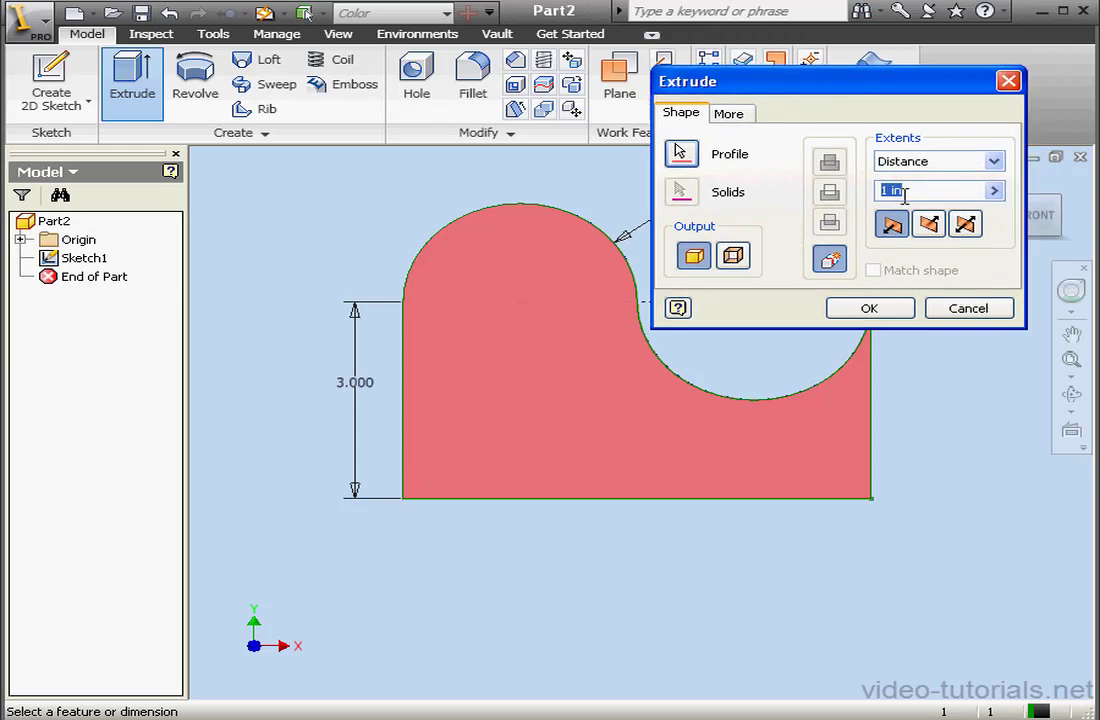
pyautogui.write('.125')
pyautogui.click(841, 312)
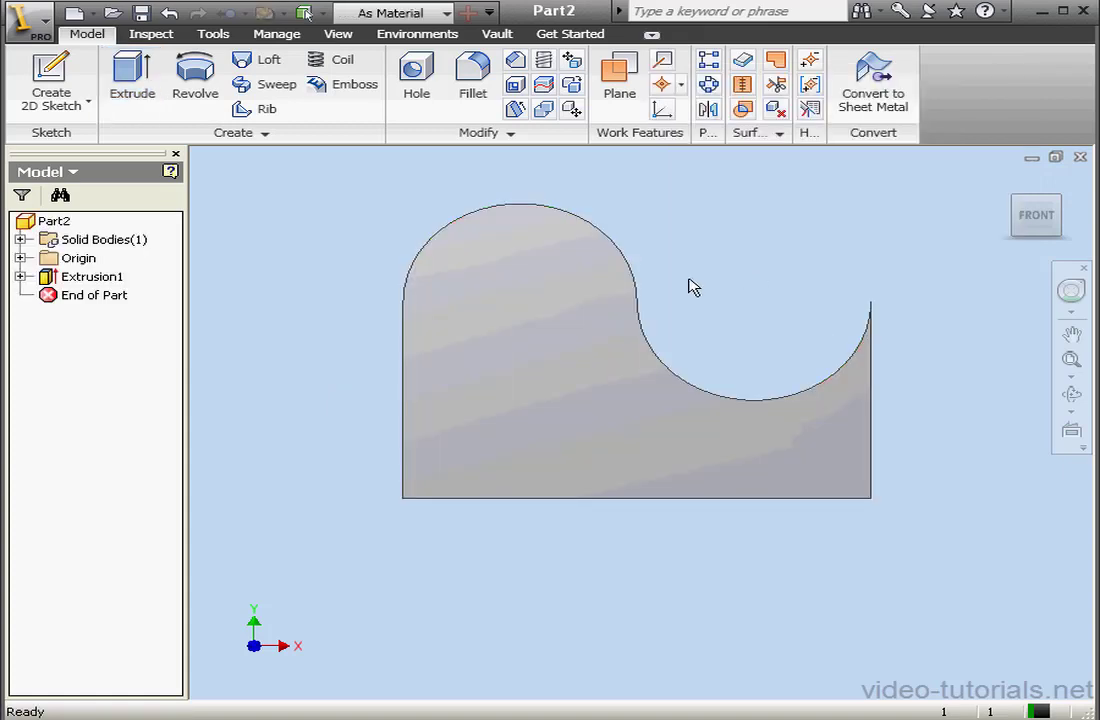
# - Start a new sketch on the extruded plate's front face
pyautogui.rightClick(563, 318)
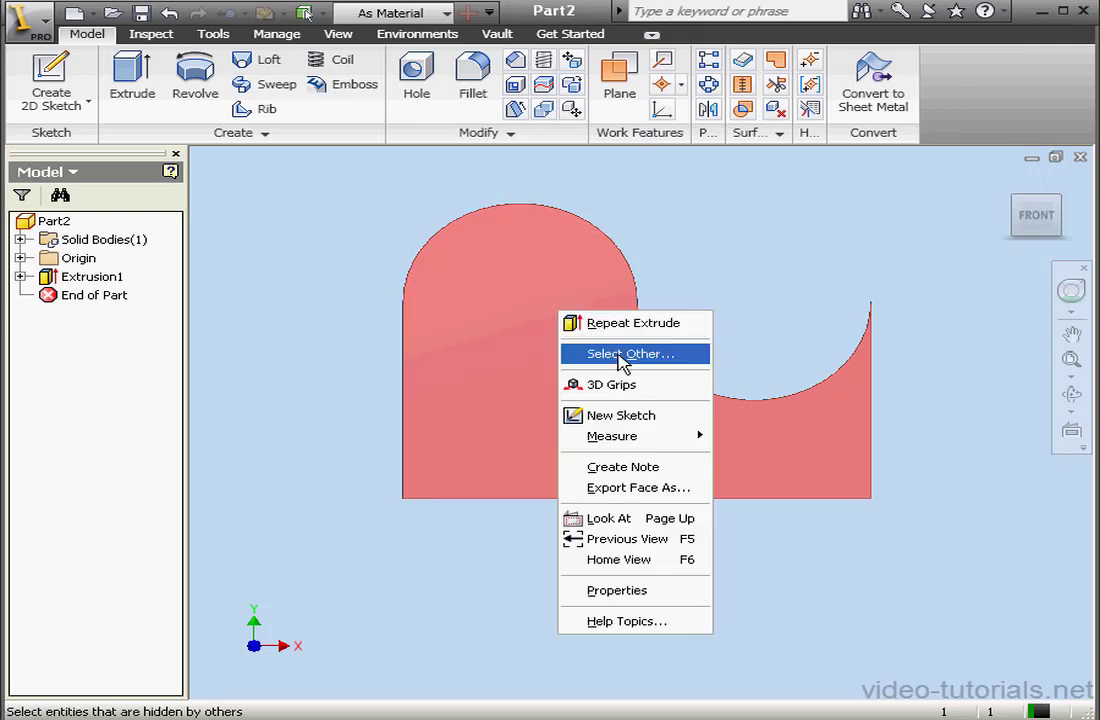
pyautogui.click(622, 416)
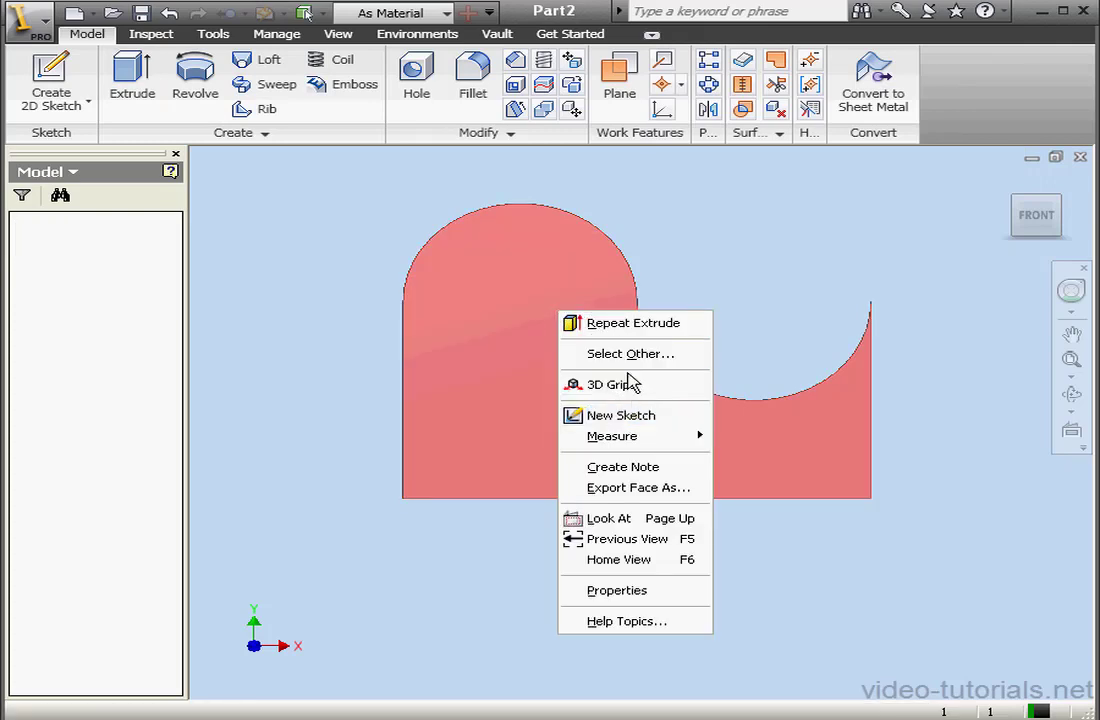
pyautogui.scroll(-3, 622, 347)
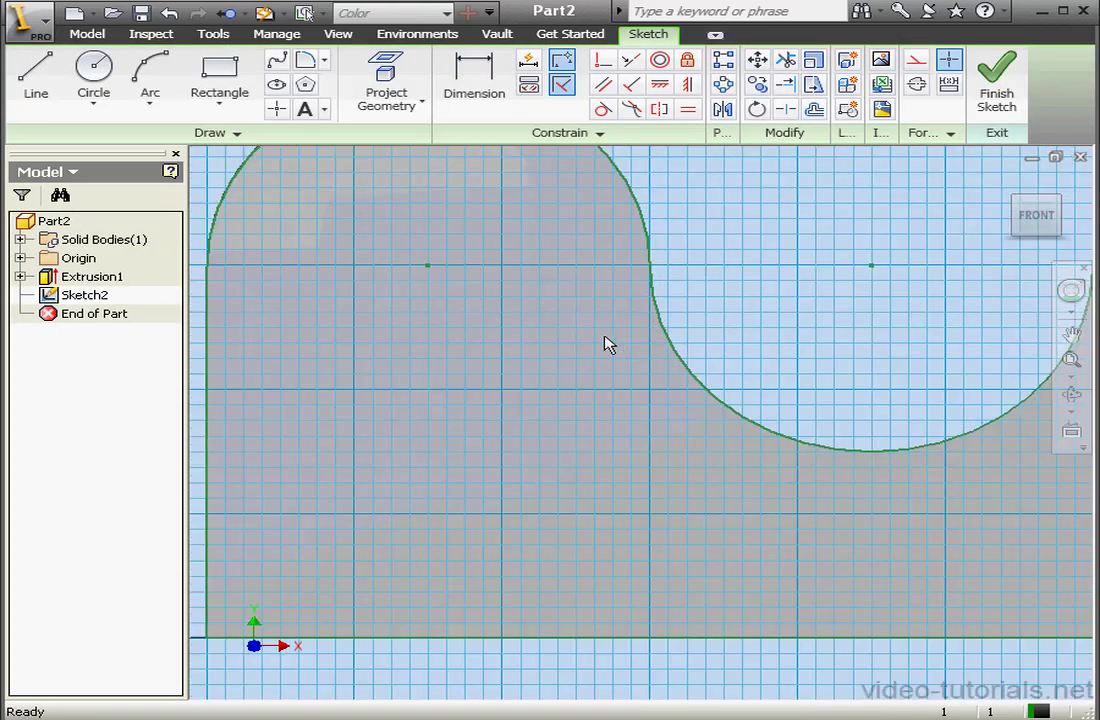
pyautogui.moveTo(609, 343); pyautogui.dragTo(599, 442, button='middle')
pyautogui.scroll(1, 599, 442)
pyautogui.scroll(-3, 605, 450)
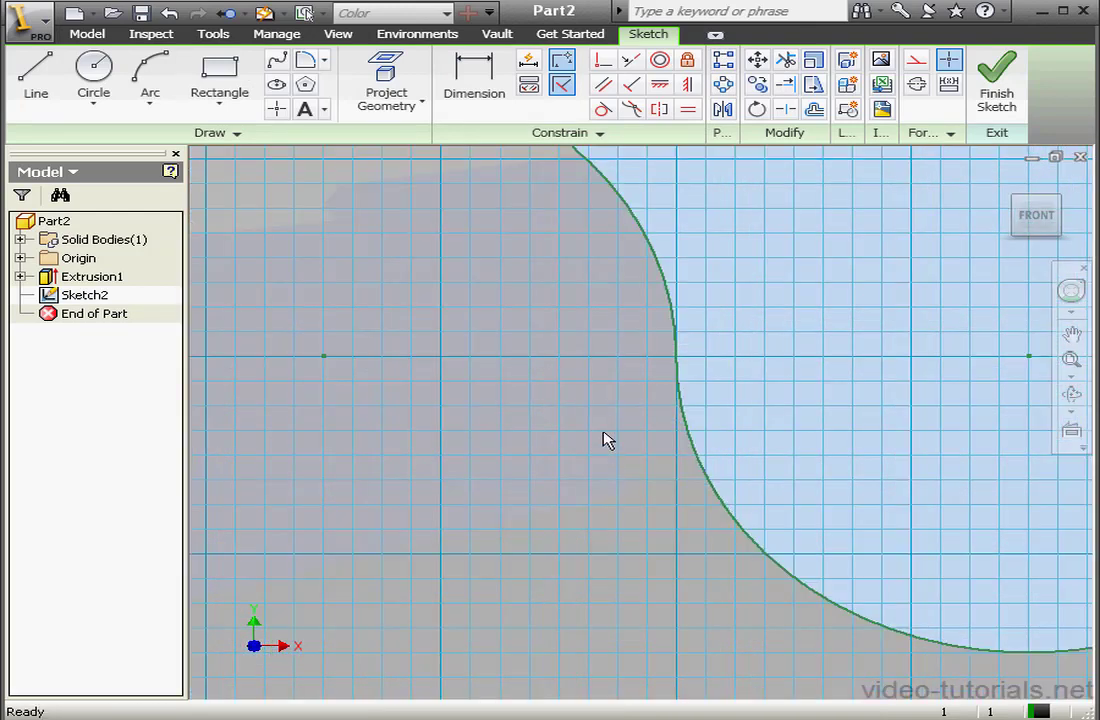
# - Draw a horizontal line connecting the projected centre points of the two arcs
pyautogui.click(36, 80)
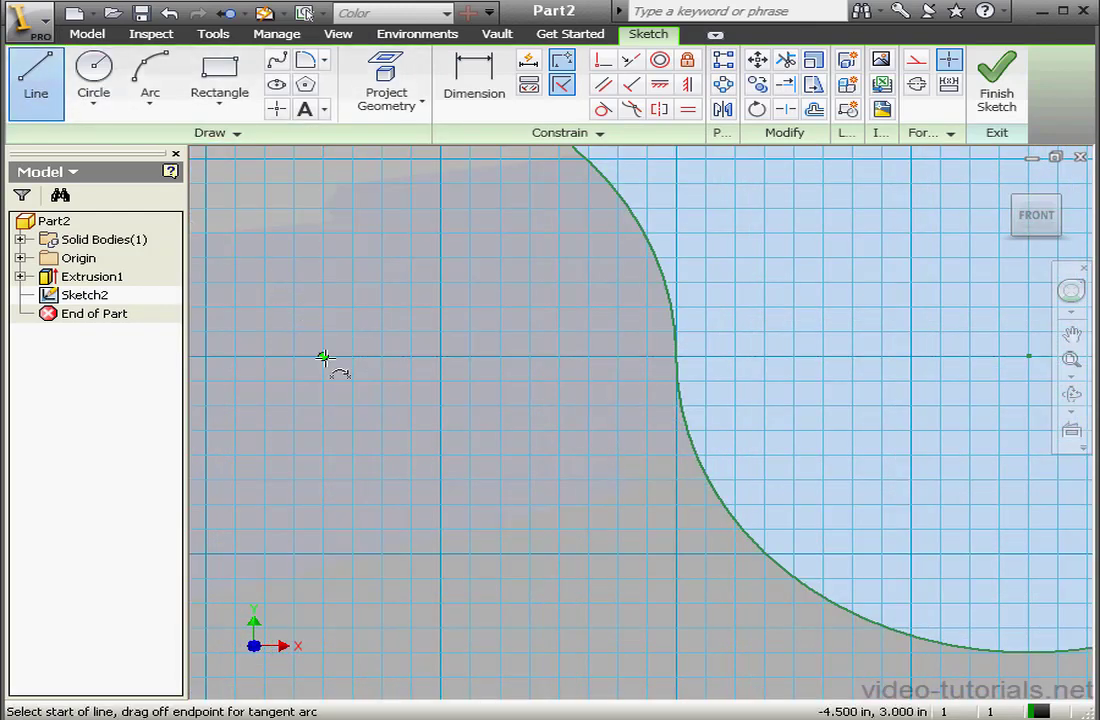
pyautogui.click(323, 357)
pyautogui.click(1029, 356)
pyautogui.rightClick(912, 311)
pyautogui.click(940, 322)
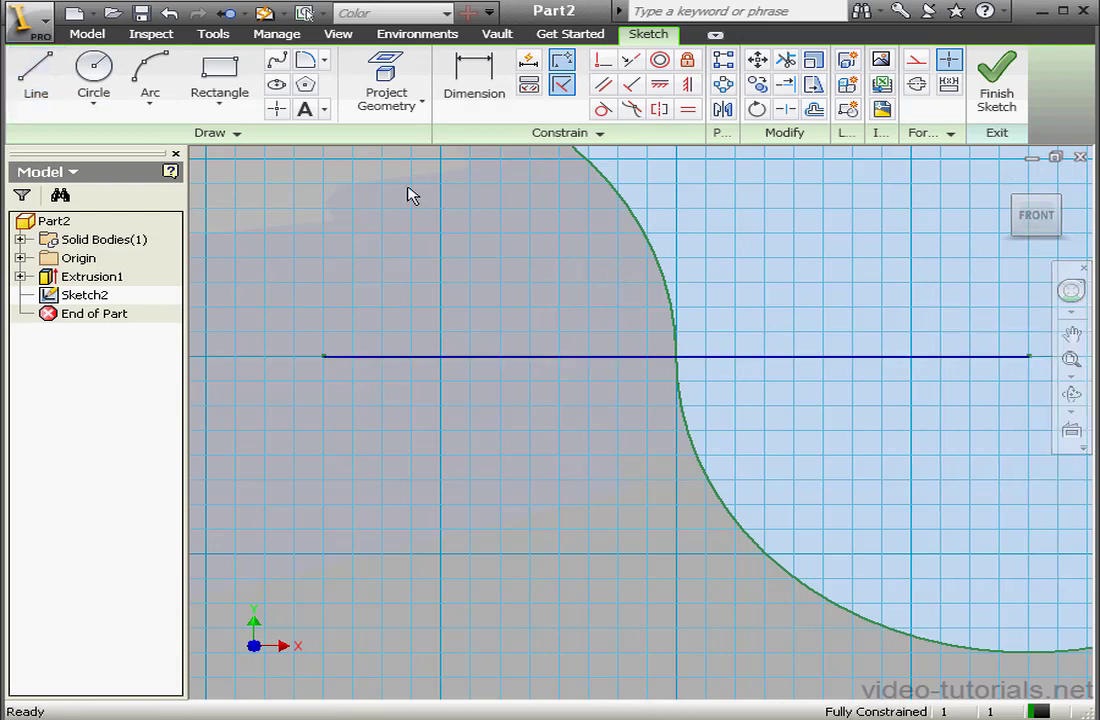
# - Draw a rectangle about 0.35 by 0.13 in just above the centre-to-centre line, and convert that line to construction geometry
pyautogui.click(232, 88)
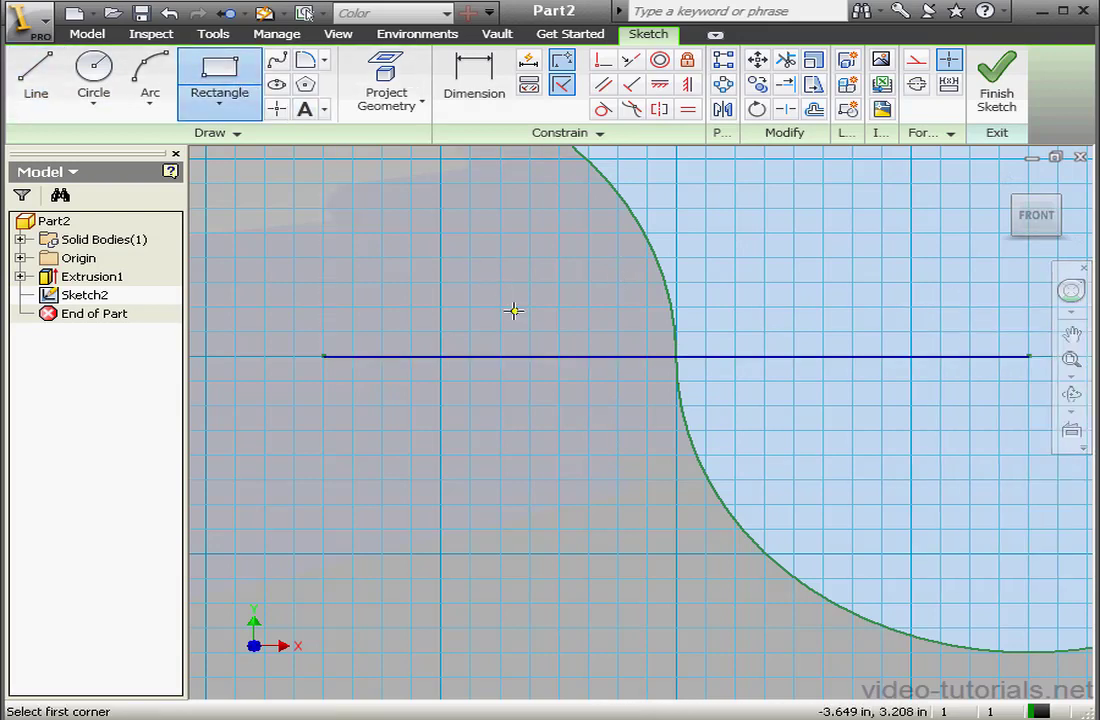
pyautogui.click(506, 305)
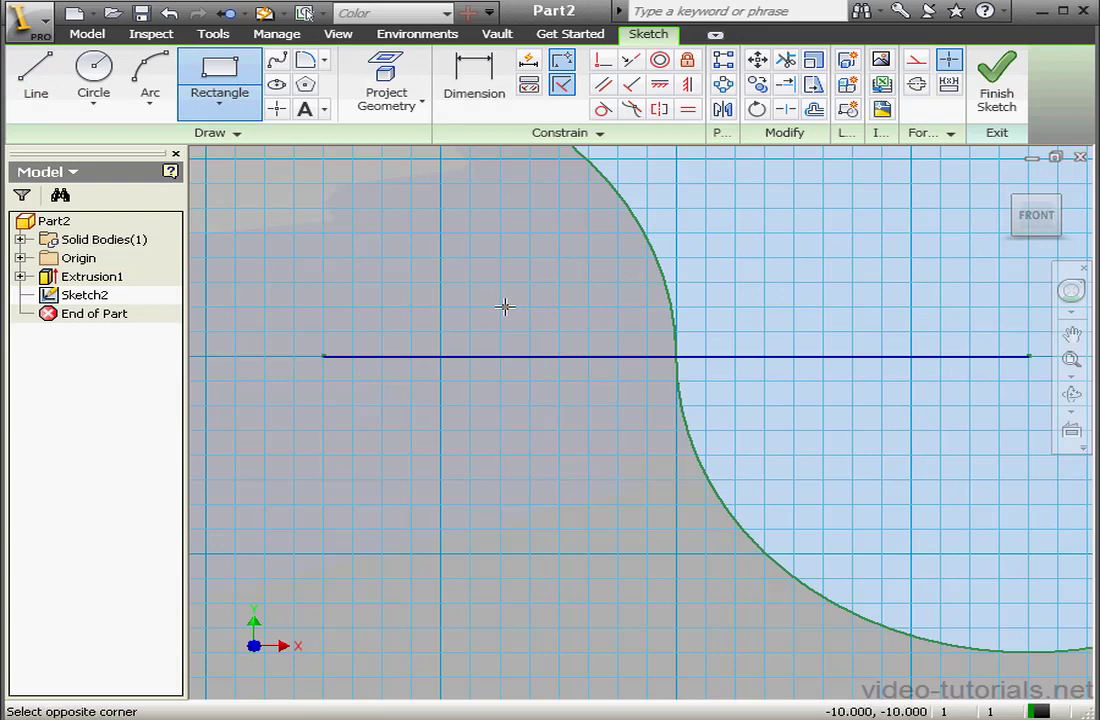
pyautogui.click(589, 331)
pyautogui.rightClick(612, 296)
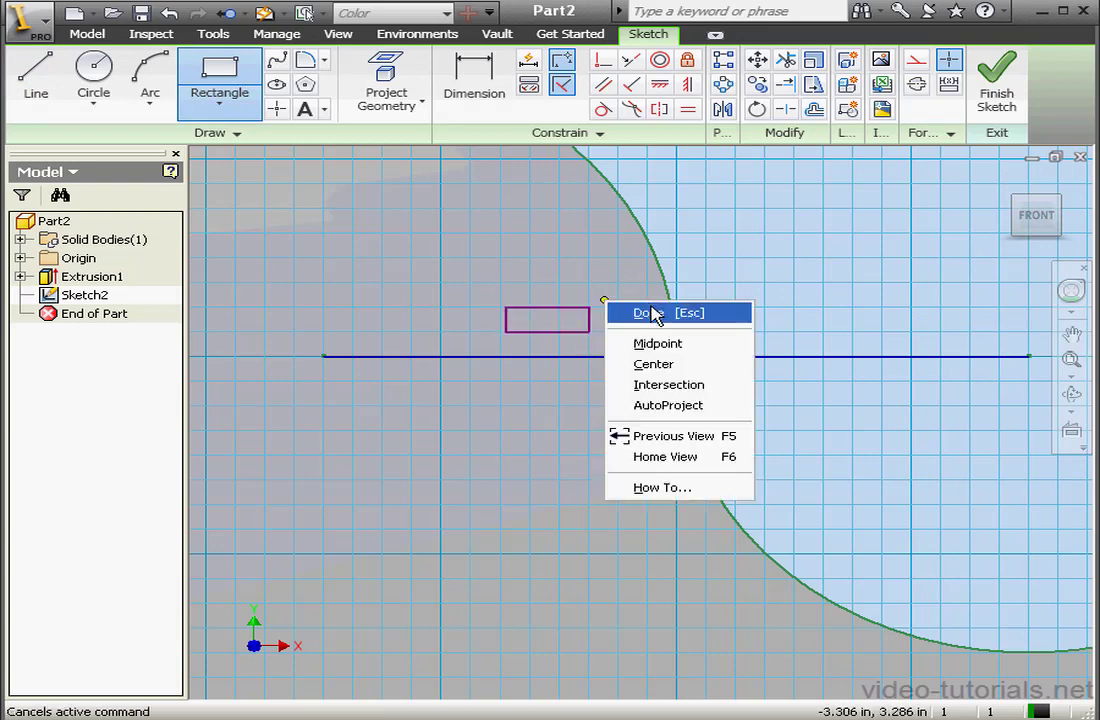
pyautogui.click(614, 318)
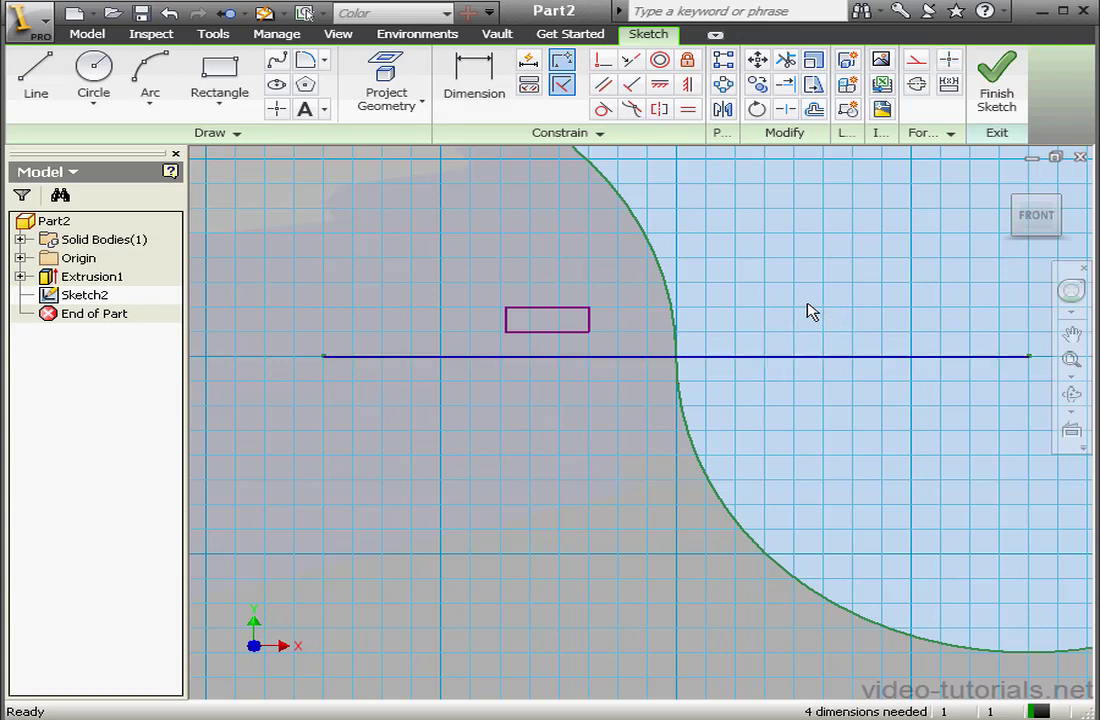
pyautogui.click(793, 365)
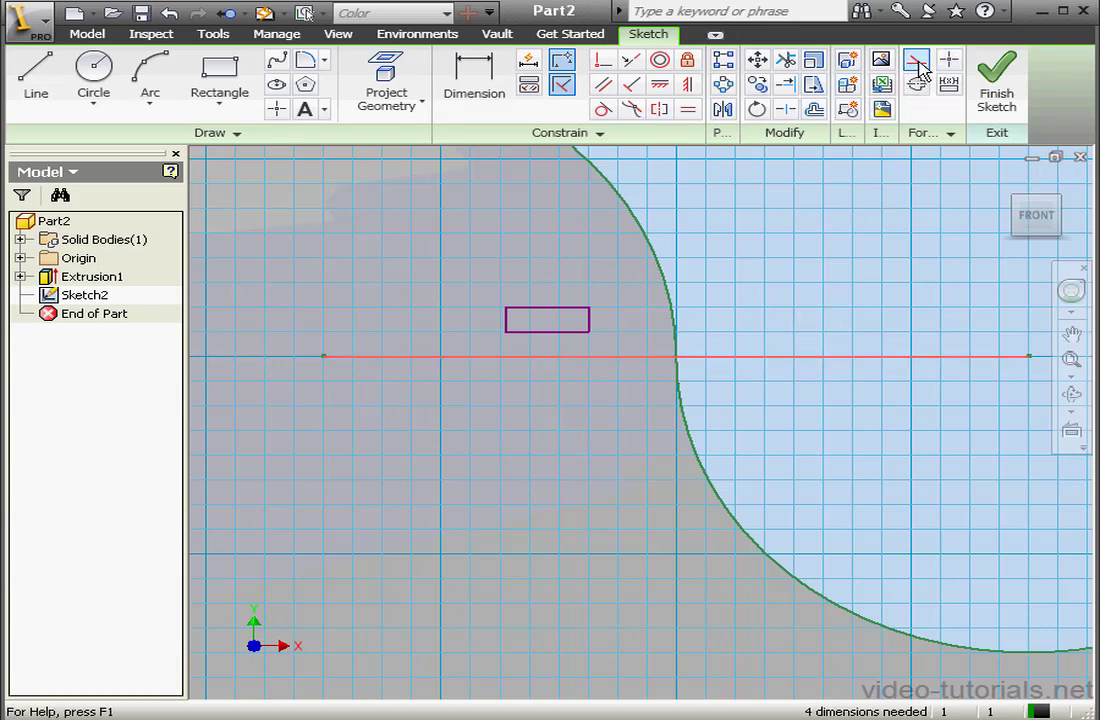
pyautogui.click(915, 59)
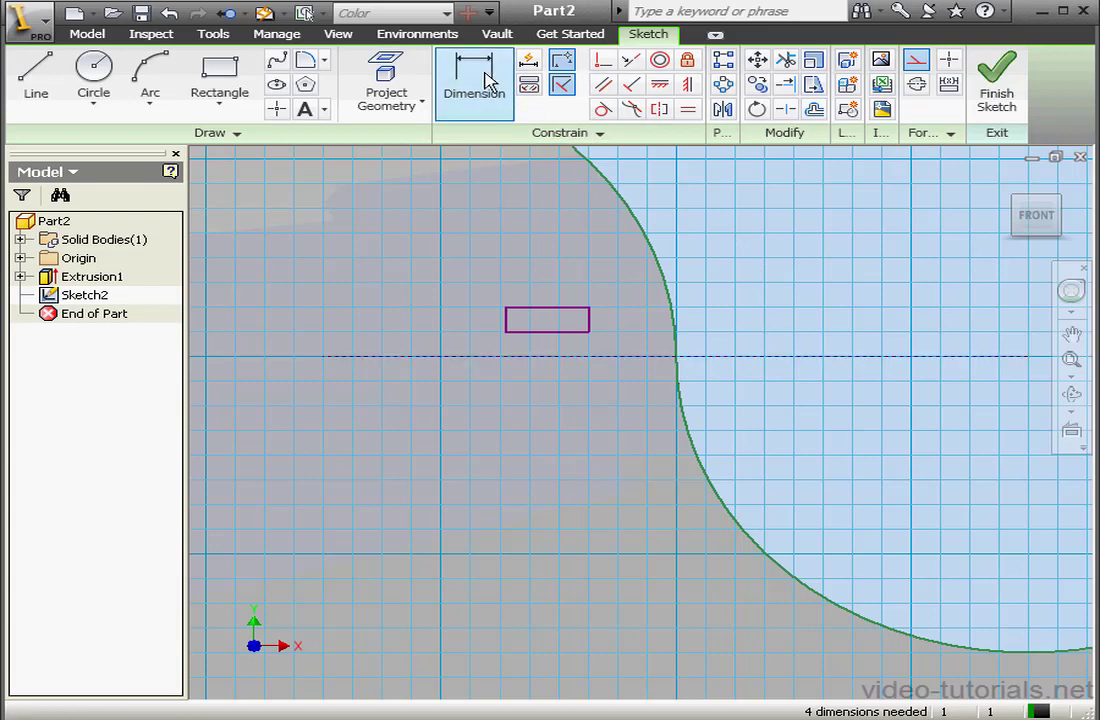
# - Dimension the small rectangle's height at 0.125 in
pyautogui.click(505, 97)
pyautogui.click(589, 325)
pyautogui.click(634, 322)
pyautogui.moveTo(764, 283); pyautogui.dragTo(717, 285)
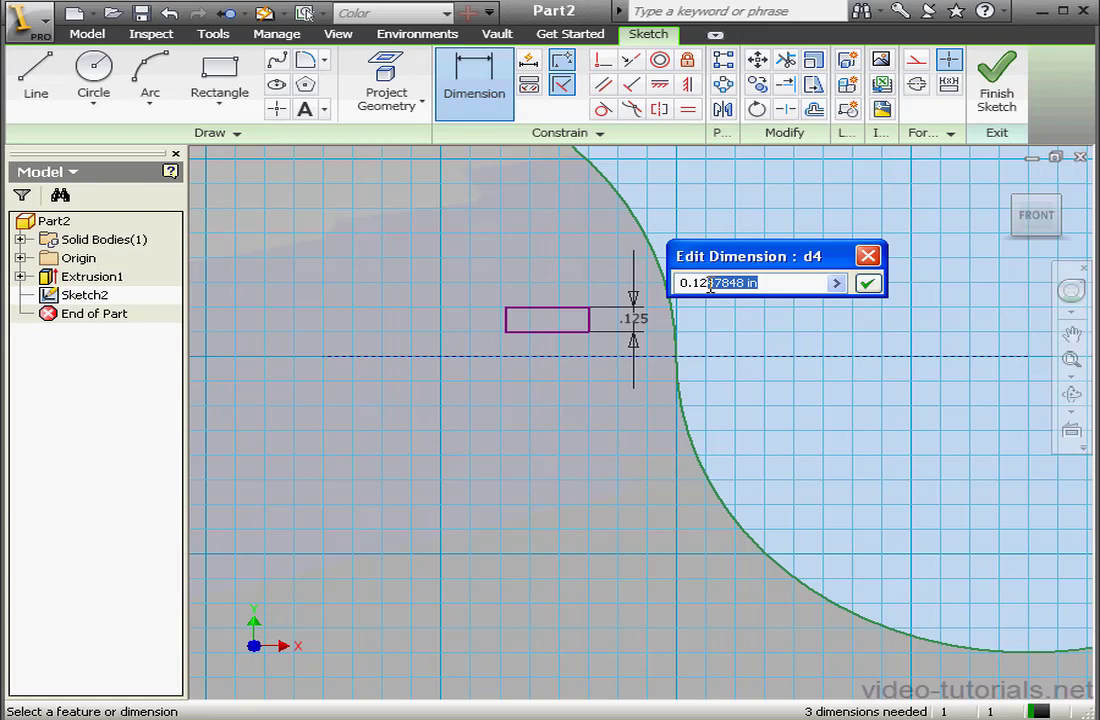
pyautogui.write('5')
pyautogui.click(867, 284)
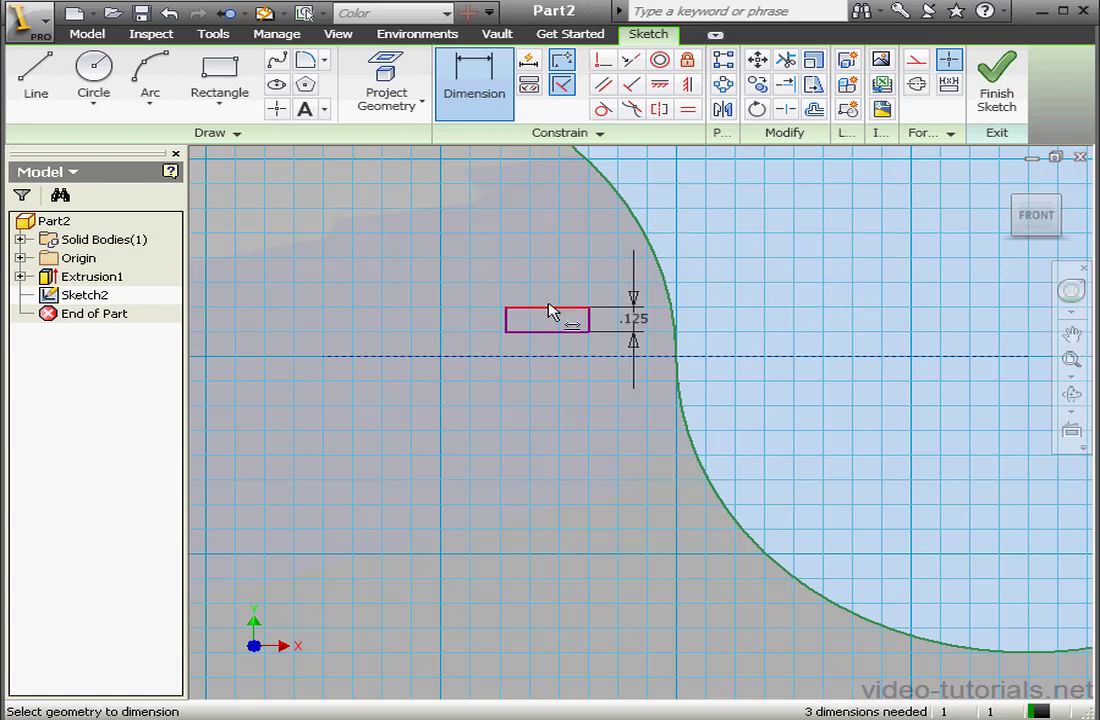
# - Dimension the small rectangle's width at 0.375 in
pyautogui.click(553, 316)
pyautogui.click(573, 280)
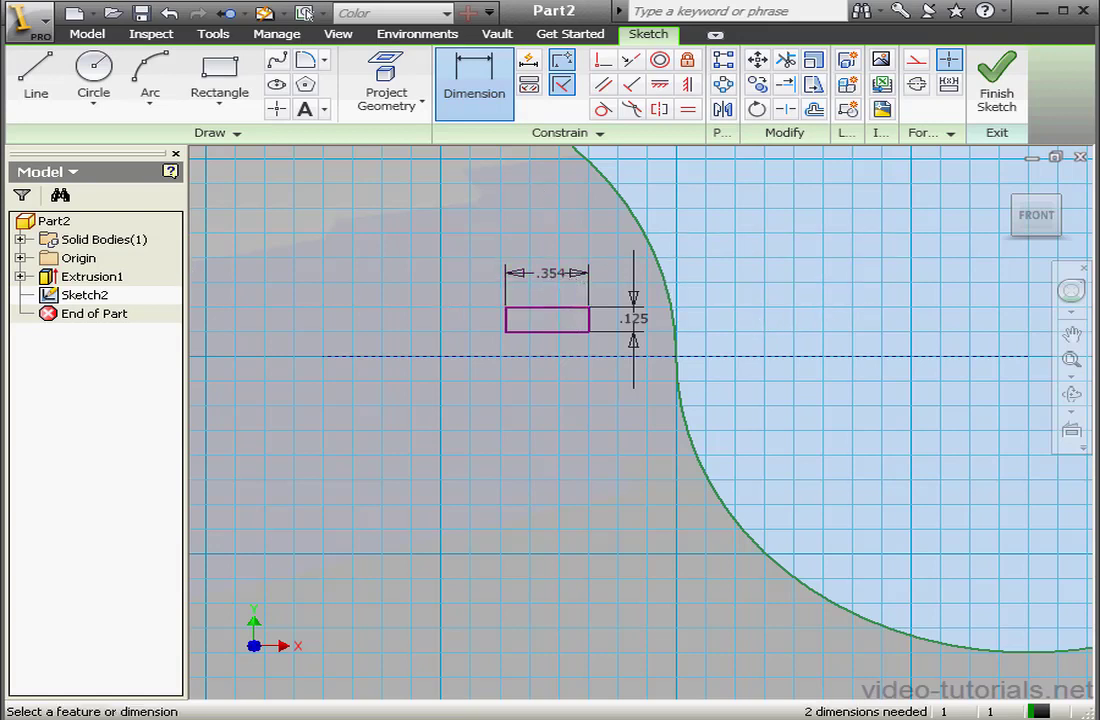
pyautogui.click(842, 238)
pyautogui.moveTo(842, 238); pyautogui.dragTo(791, 243)
pyautogui.write('75')
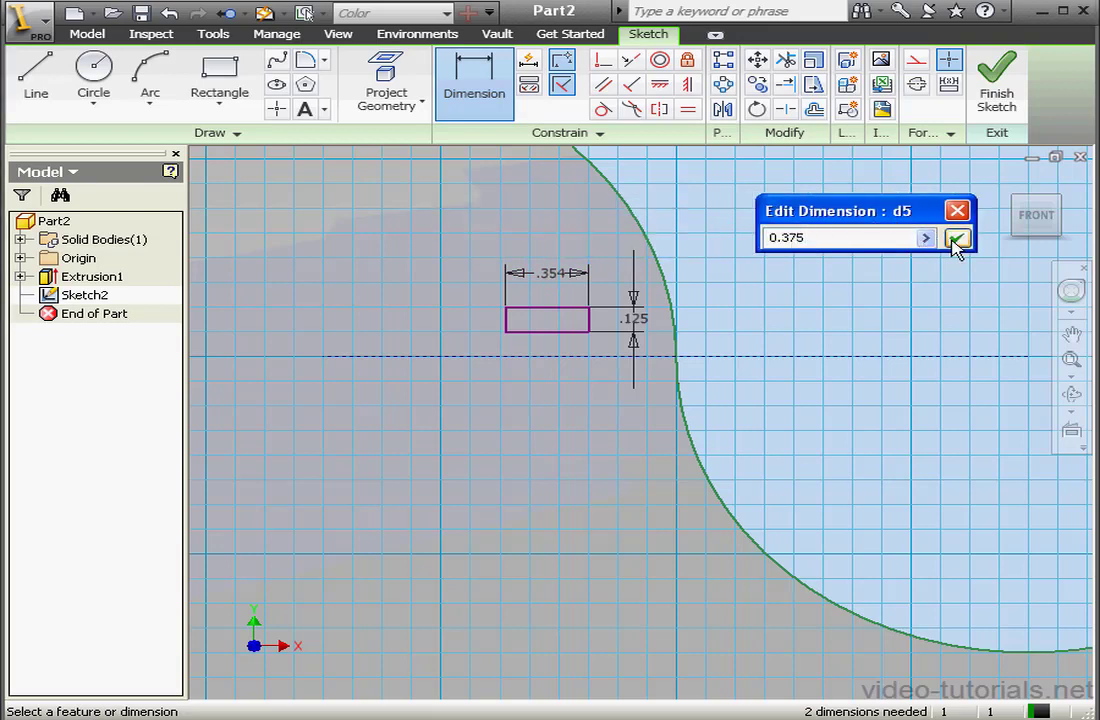
pyautogui.click(955, 240)
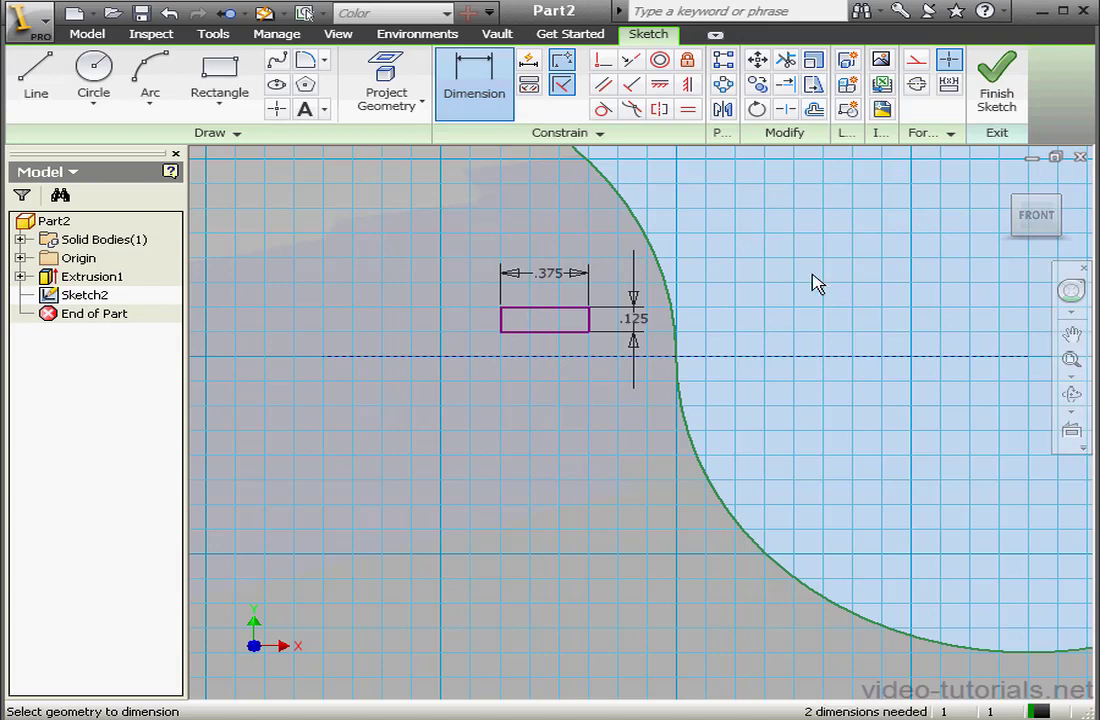
# - Constrain the midpoint of the rectangle's right edge coincident with the horizontal construction line
pyautogui.click(602, 59)
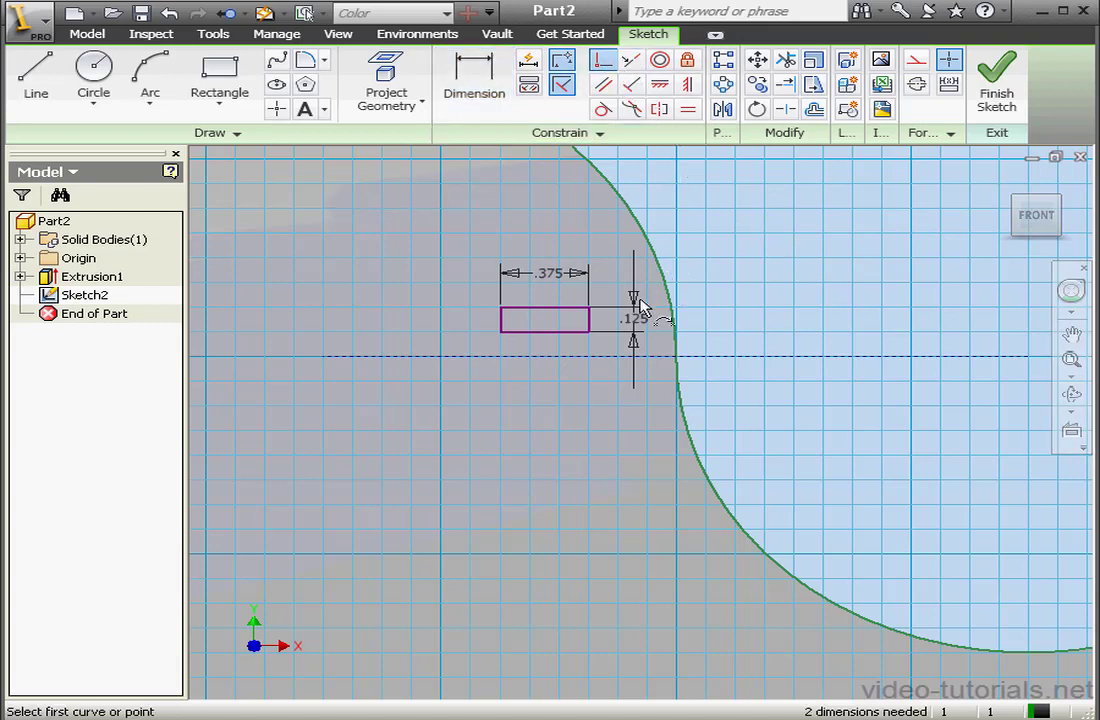
pyautogui.click(591, 321)
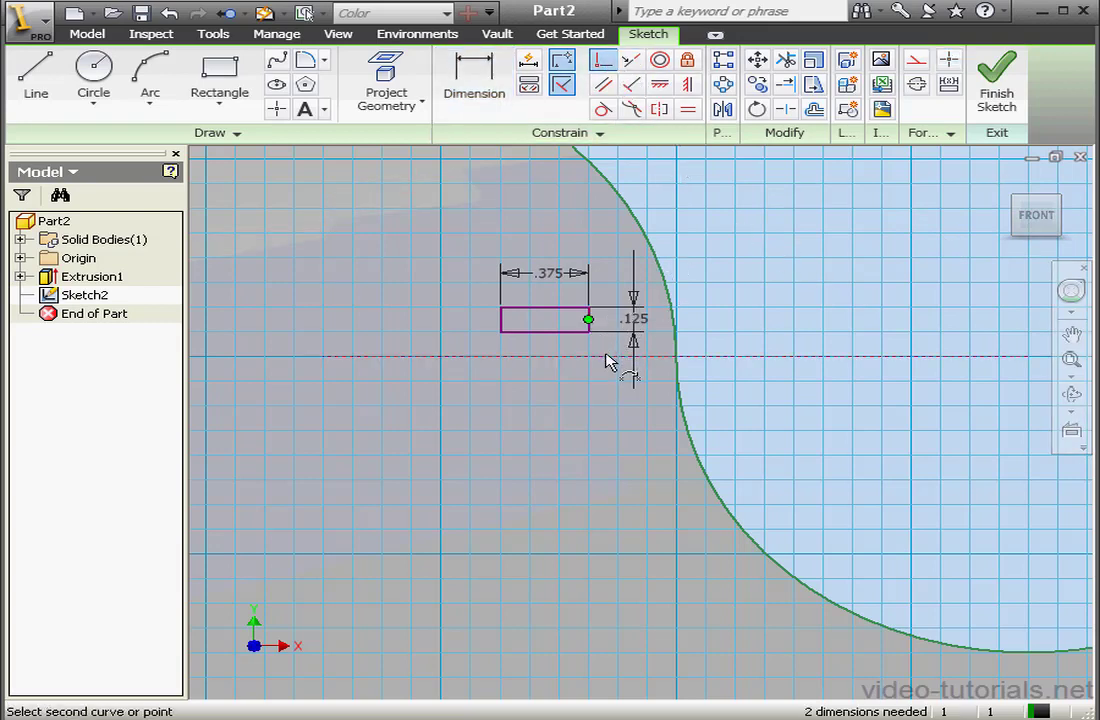
pyautogui.click(604, 356)
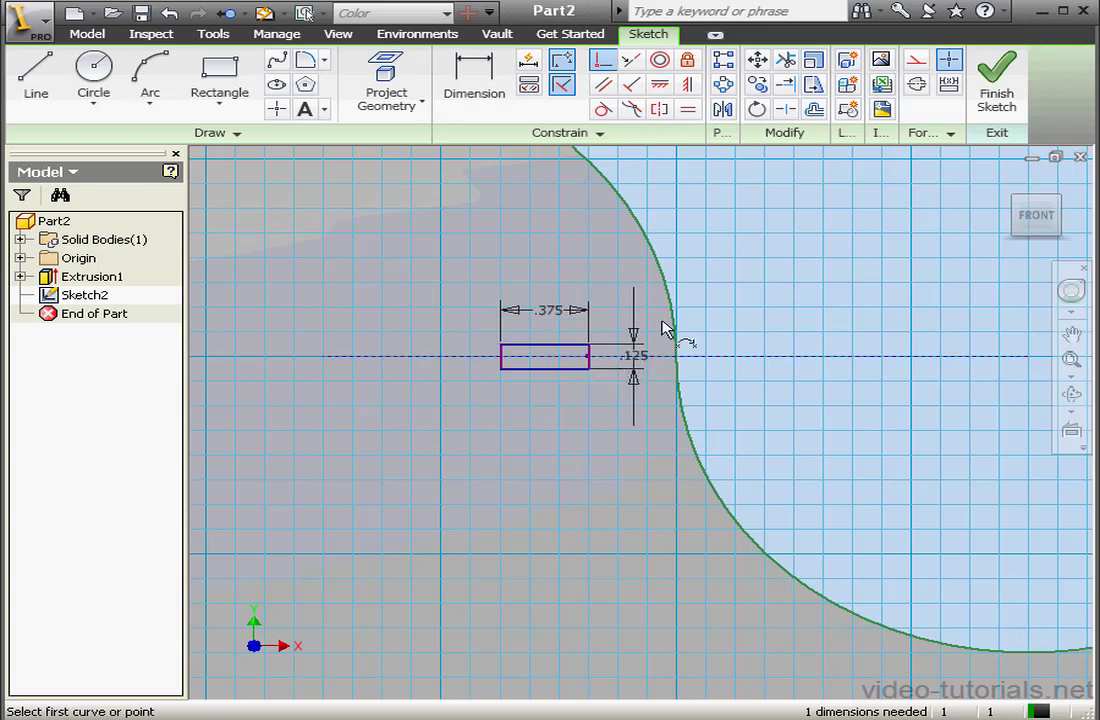
pyautogui.rightClick(752, 279)
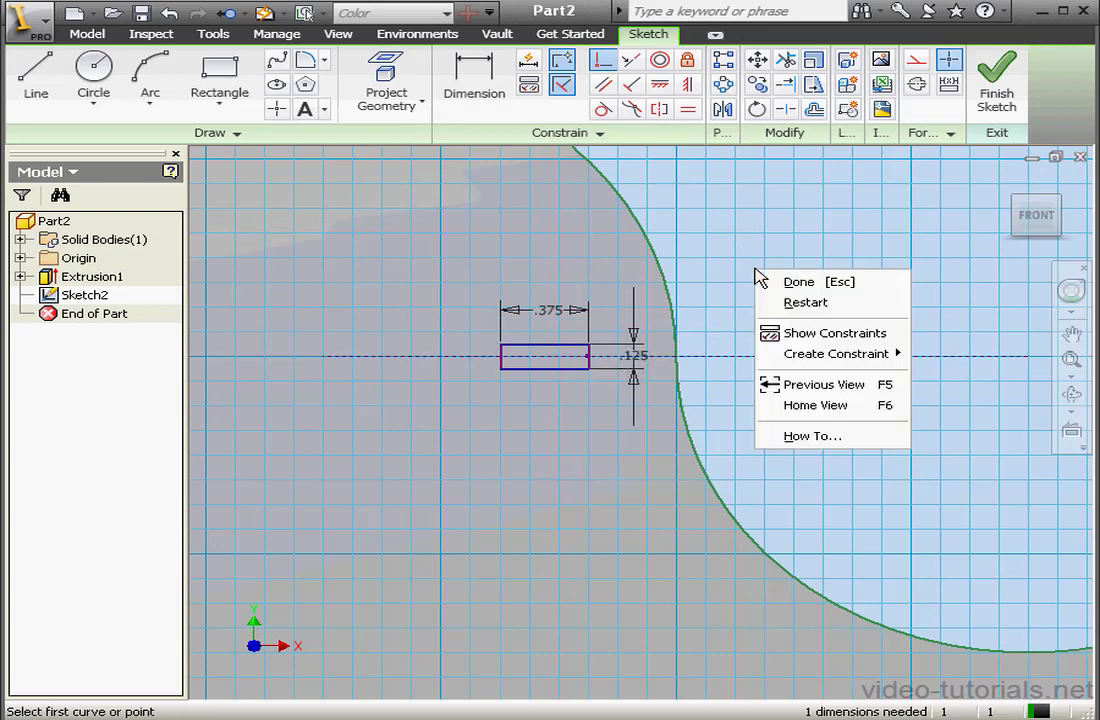
pyautogui.click(830, 284)
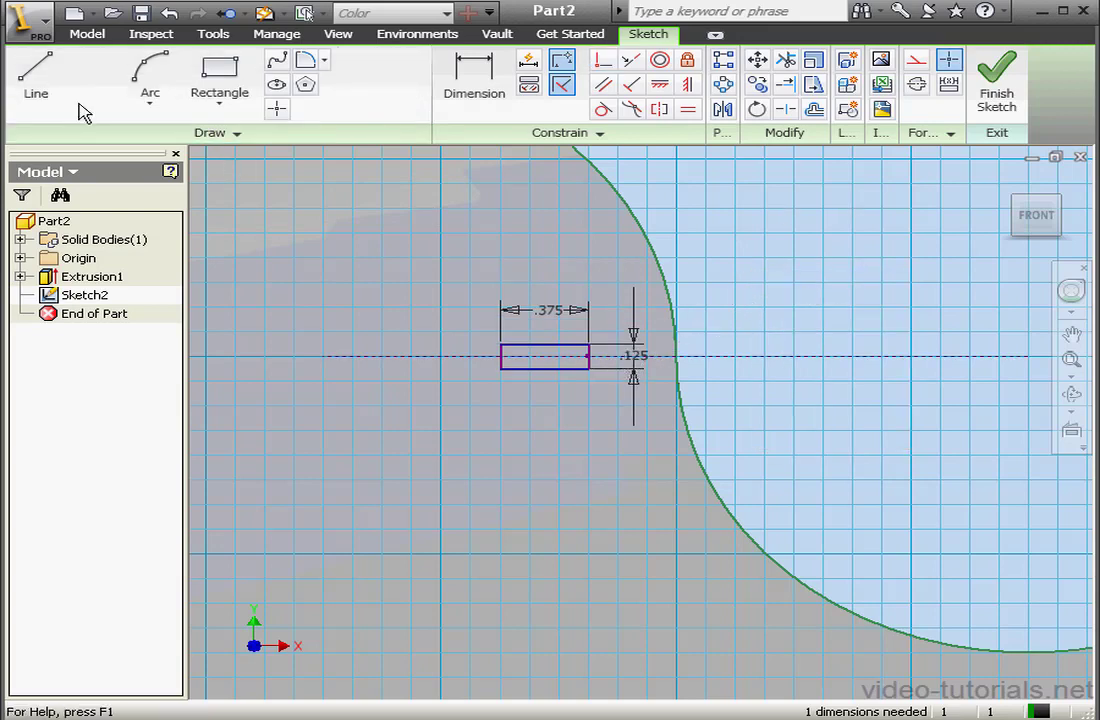
# - Draw a diagonal from the rectangle's lower-left to upper-right corner and convert it to construction geometry
pyautogui.click(42, 90)
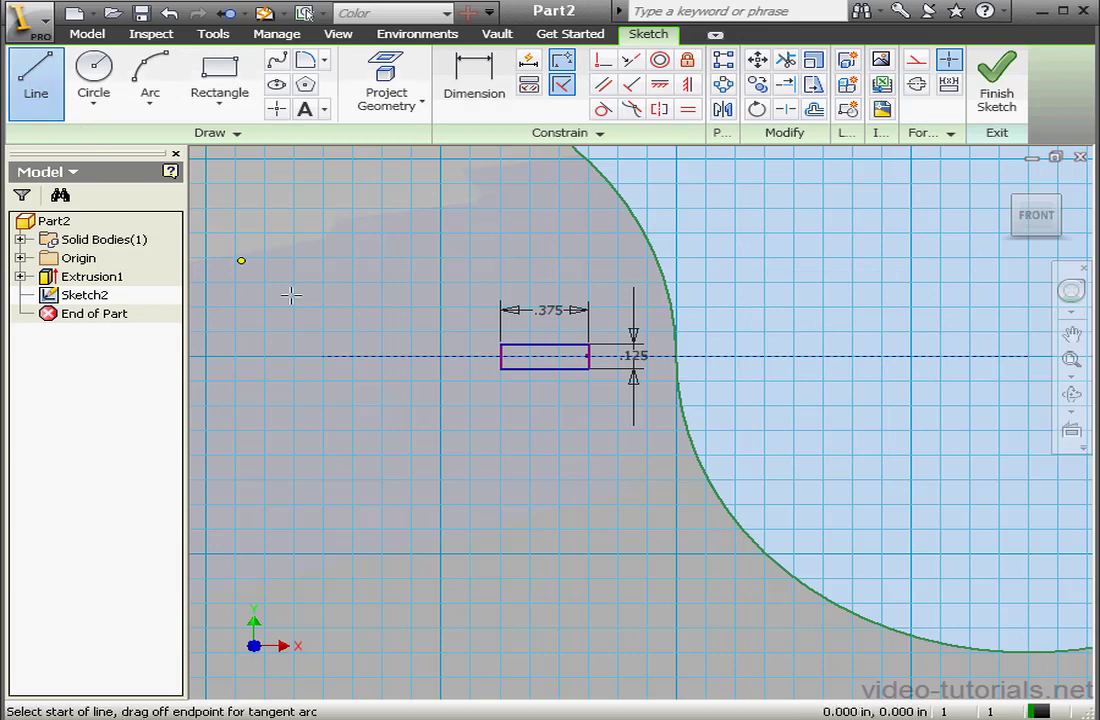
pyautogui.click(501, 368)
pyautogui.click(588, 345)
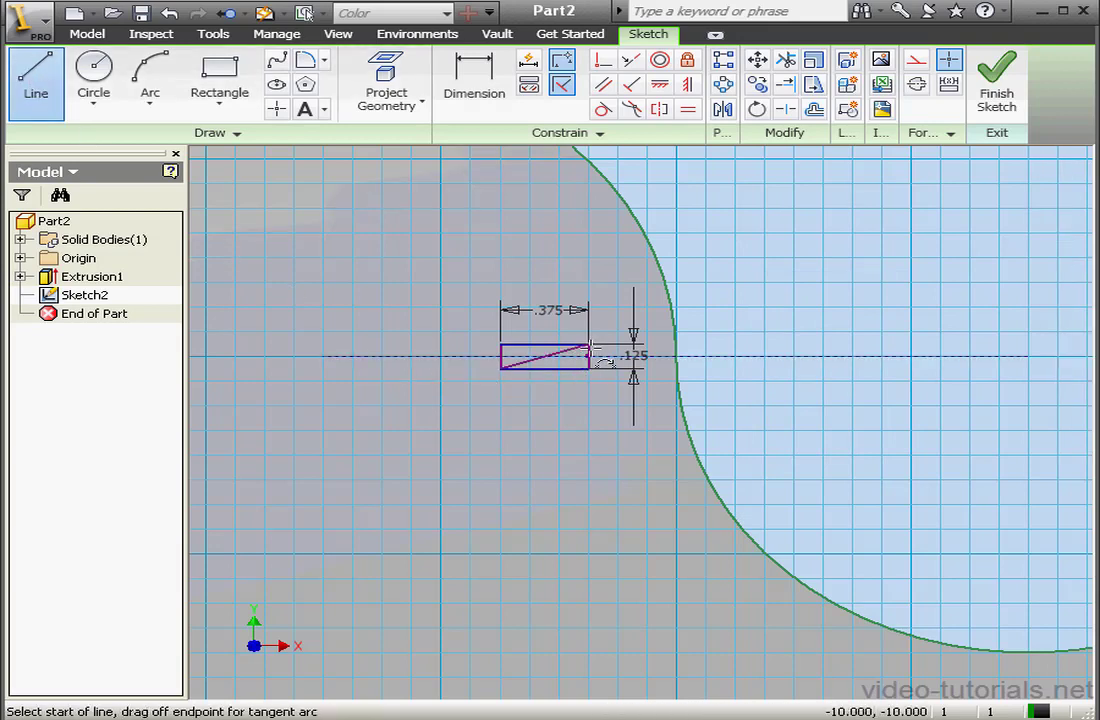
pyautogui.rightClick(620, 330)
pyautogui.click(656, 347)
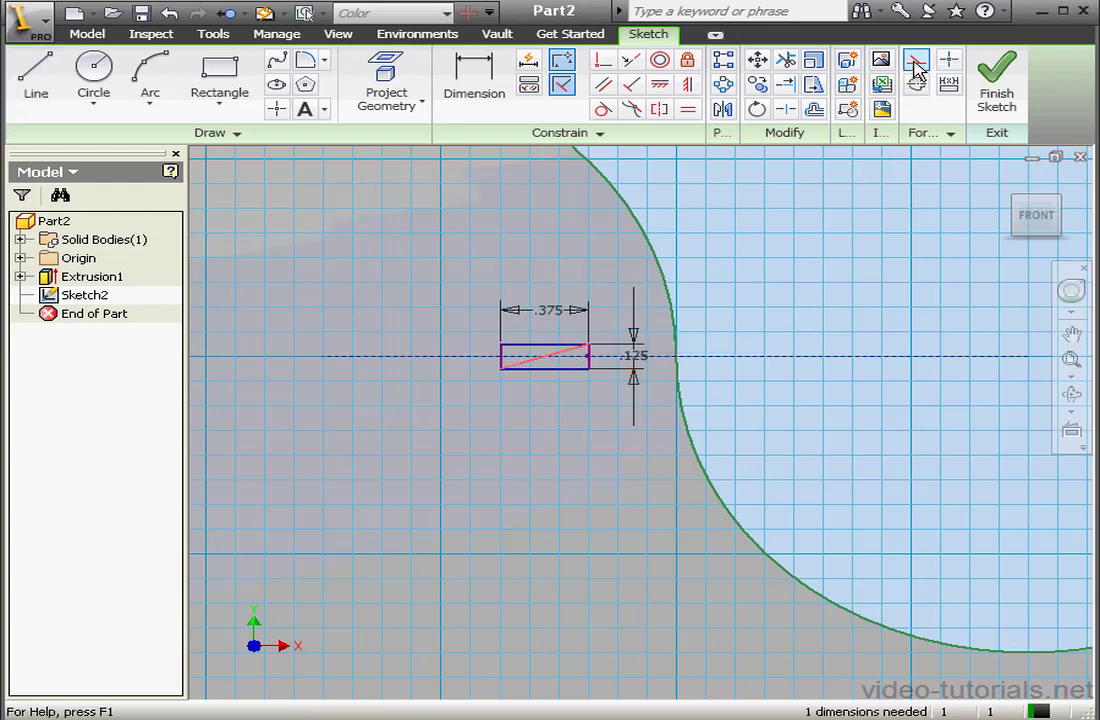
pyautogui.click(916, 62)
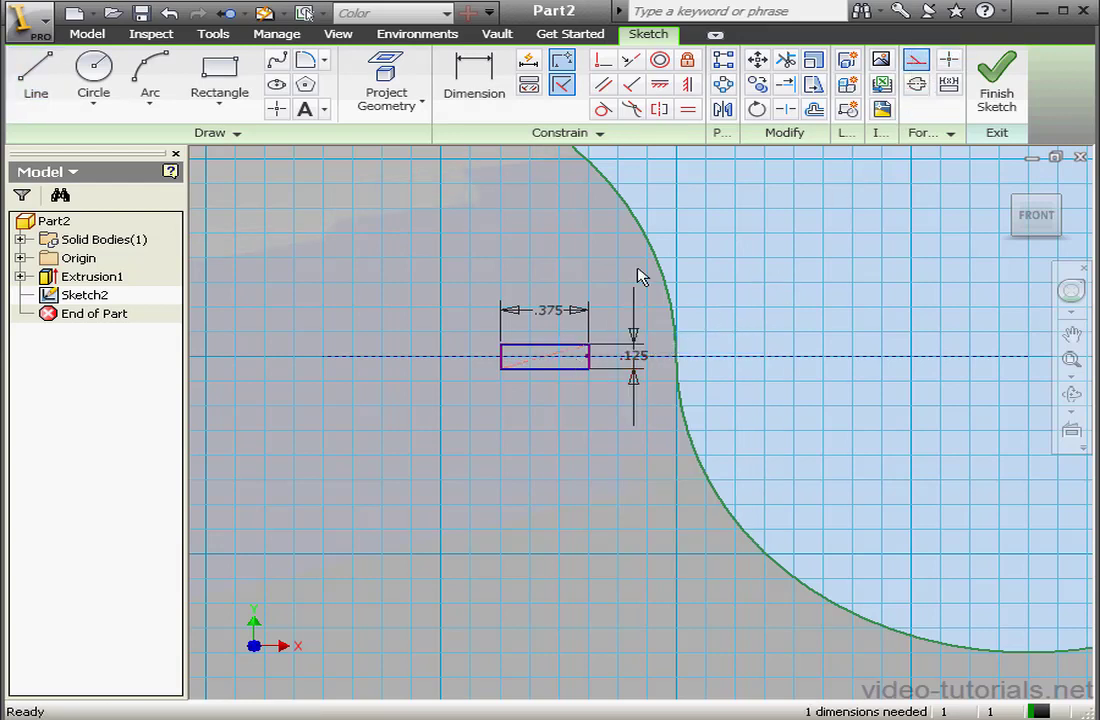
# - Place a sketch point at the rectangle's centre, on the midpoint of the construction diagonal
pyautogui.click(476, 75)
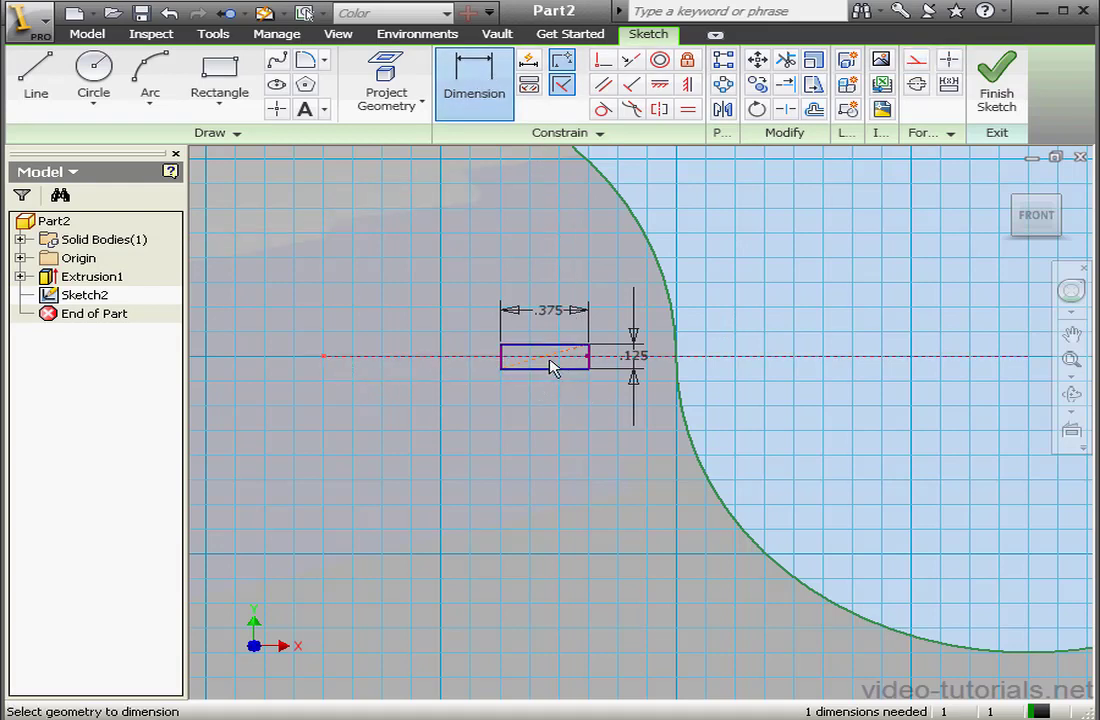
pyautogui.scroll(5, 540, 361)
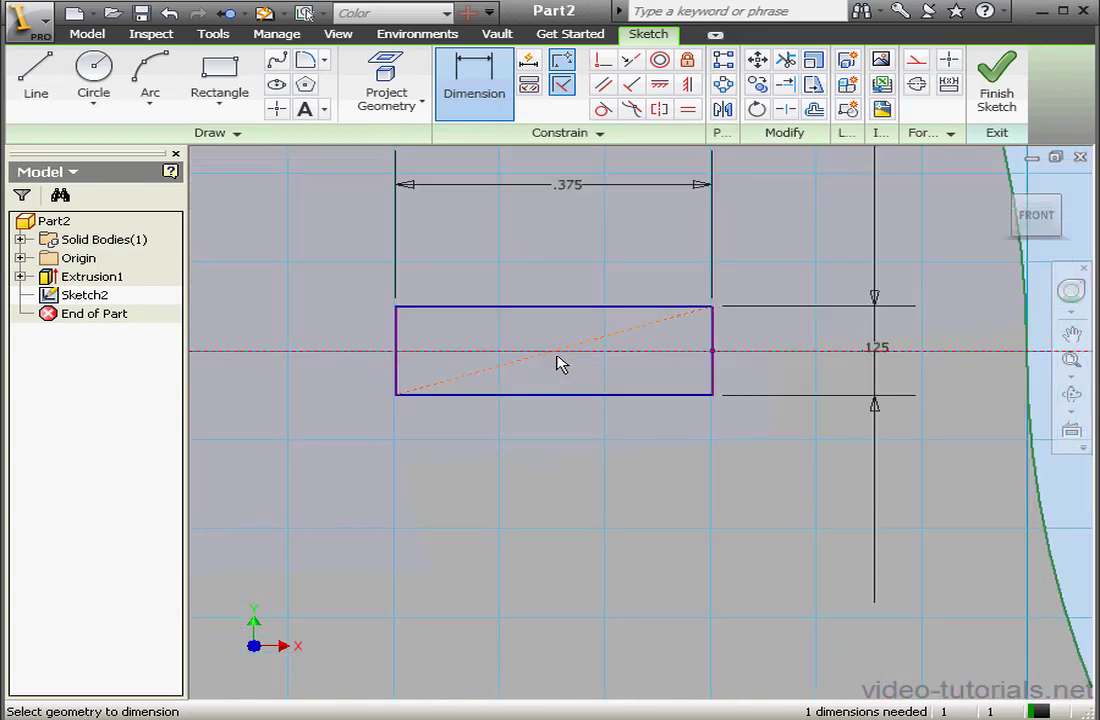
pyautogui.click(277, 108)
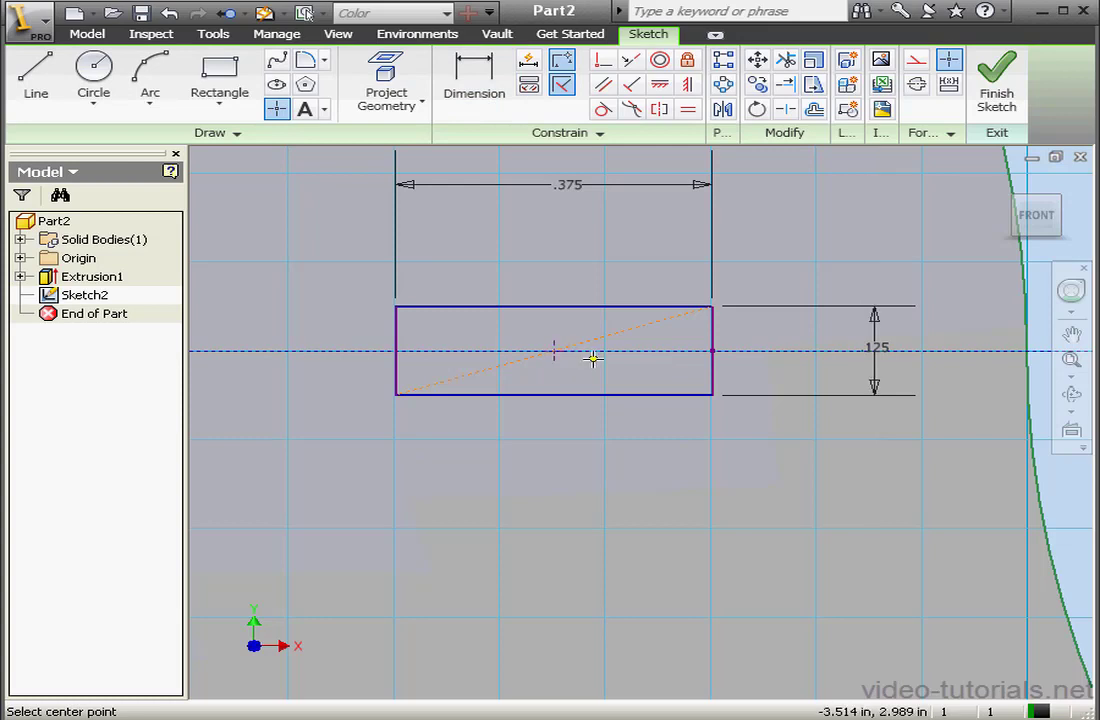
# - Dimension the distance from the arc centre at the construction line's left end to the rectangle's centre point at 0.9531 in
pyautogui.scroll(-2, 580, 371)
pyautogui.moveTo(580, 371); pyautogui.dragTo(794, 362, button='middle')
pyautogui.click(489, 90)
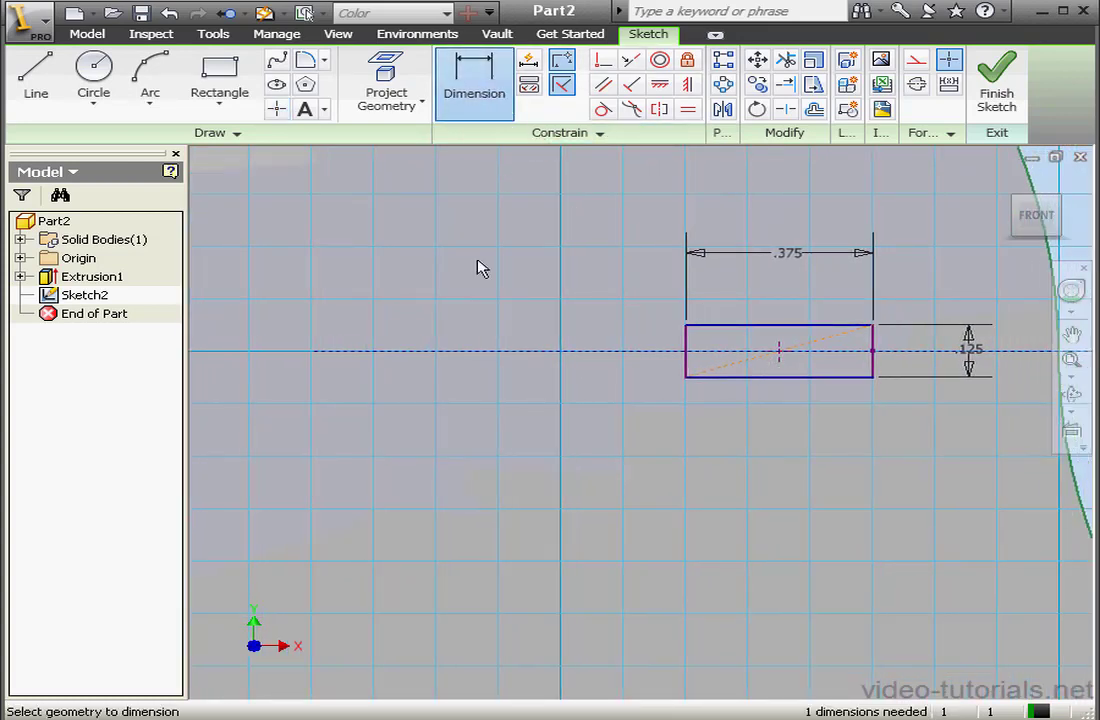
pyautogui.click(779, 352)
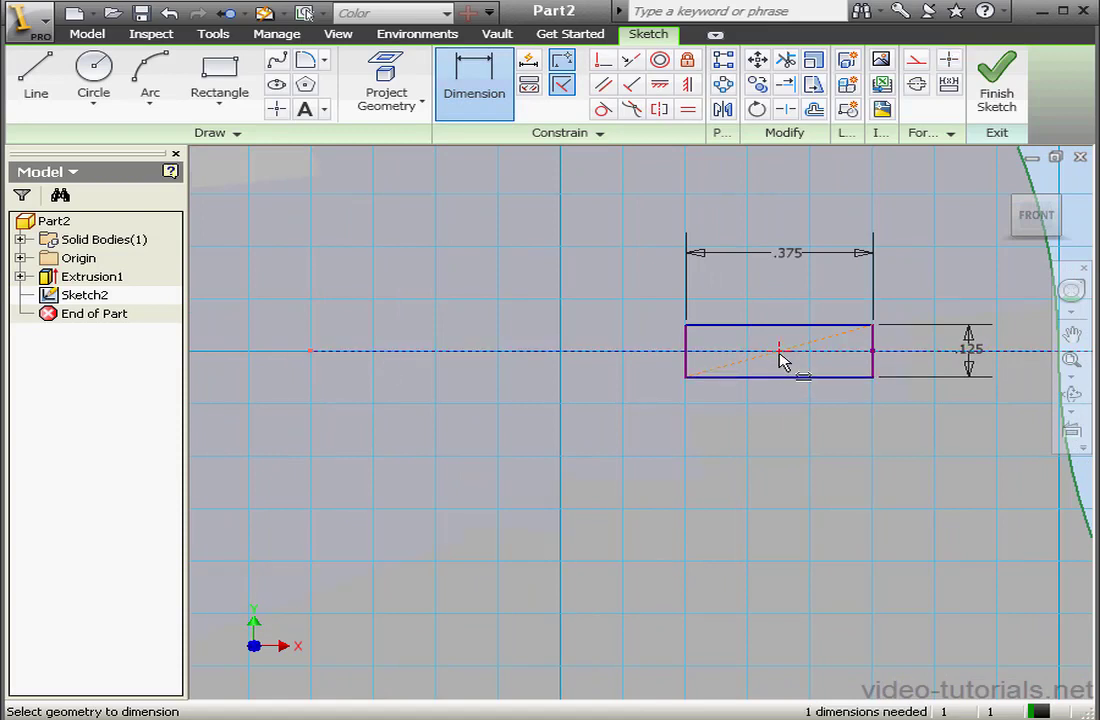
pyautogui.click(659, 425)
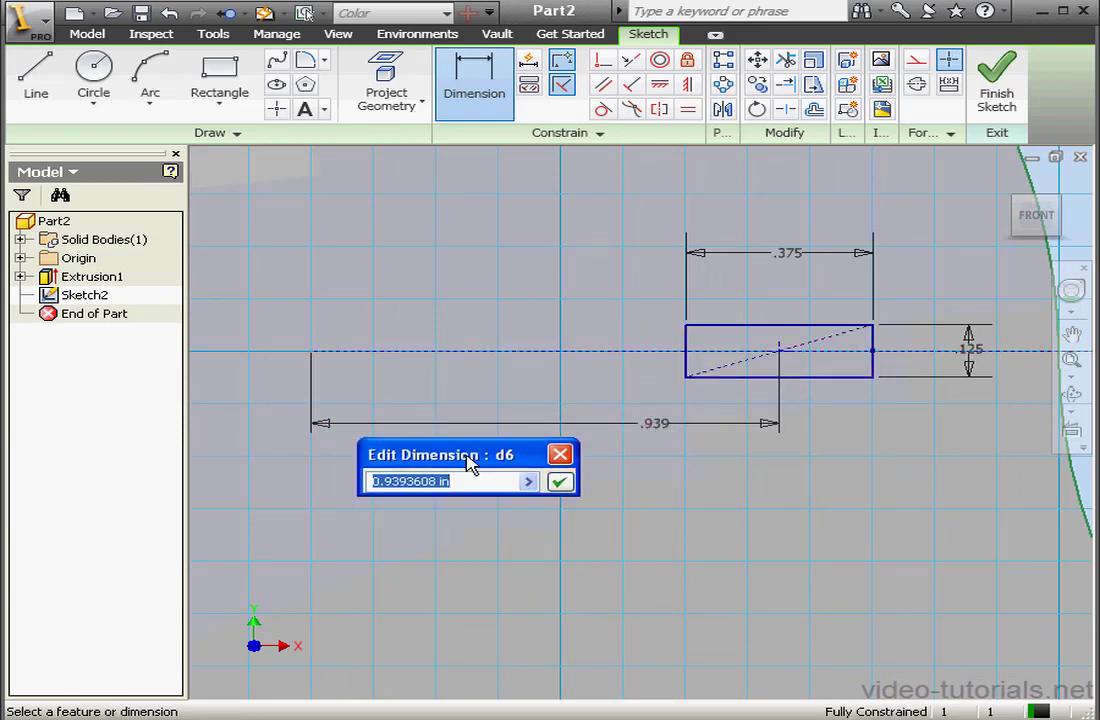
pyautogui.moveTo(456, 481); pyautogui.dragTo(393, 481)
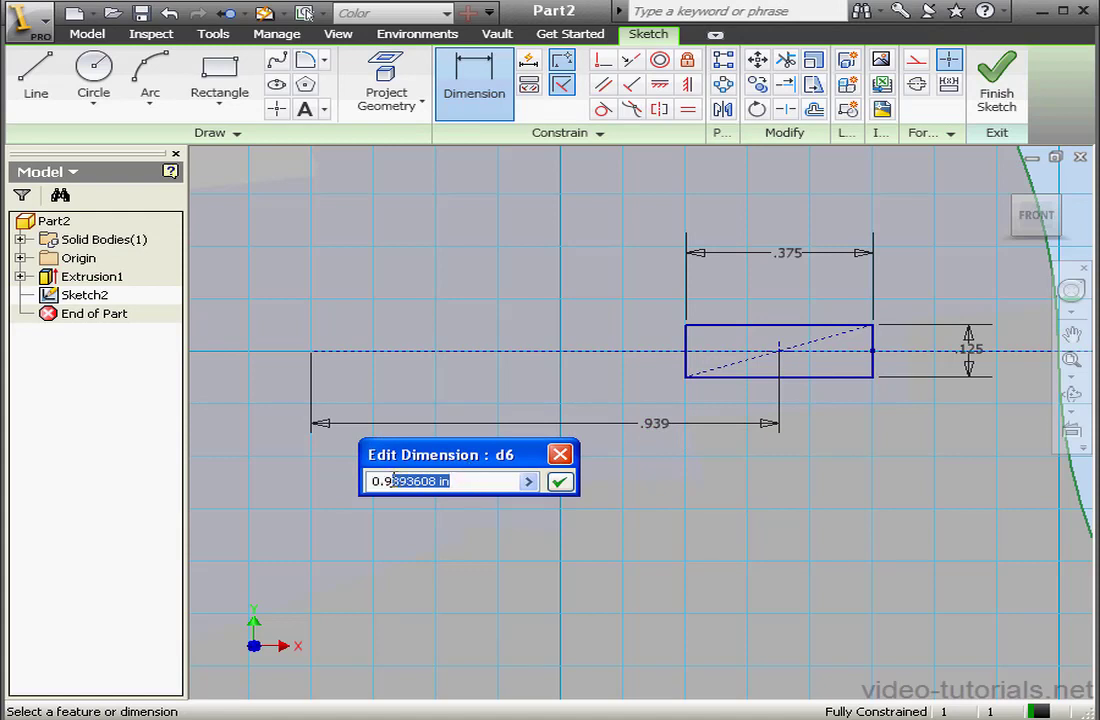
pyautogui.write('531')
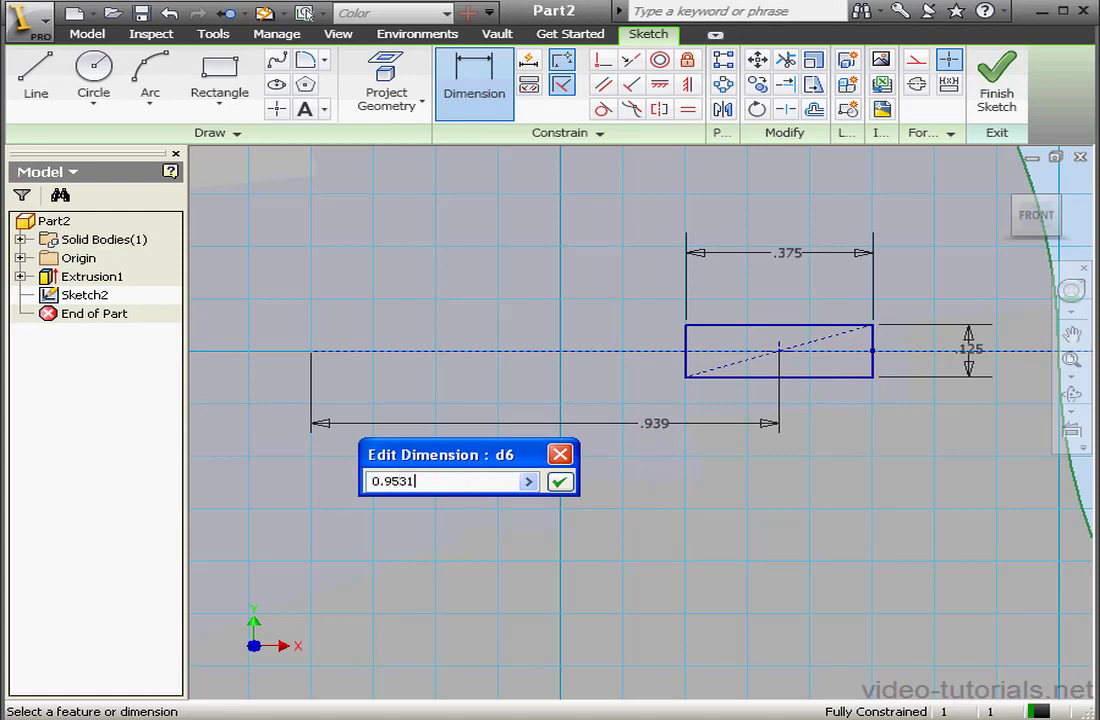
pyautogui.click(560, 482)
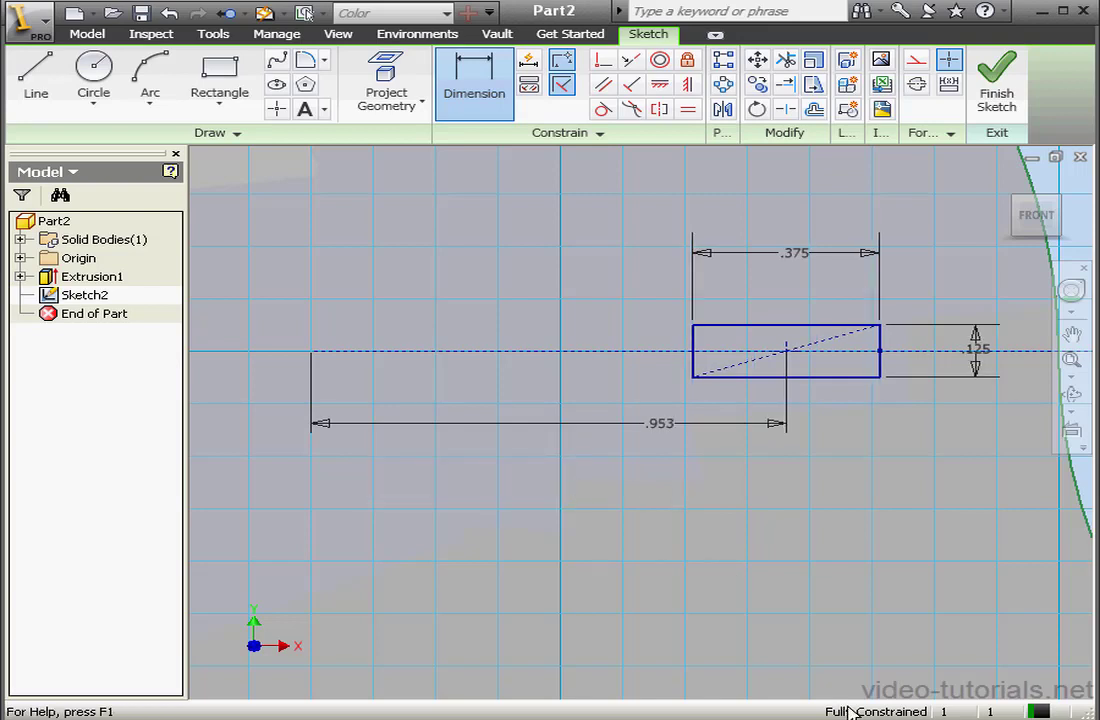
# - Finish the sketch and extrude the small rectangle as a cut through the plate with extents set to All
pyautogui.click(995, 95)
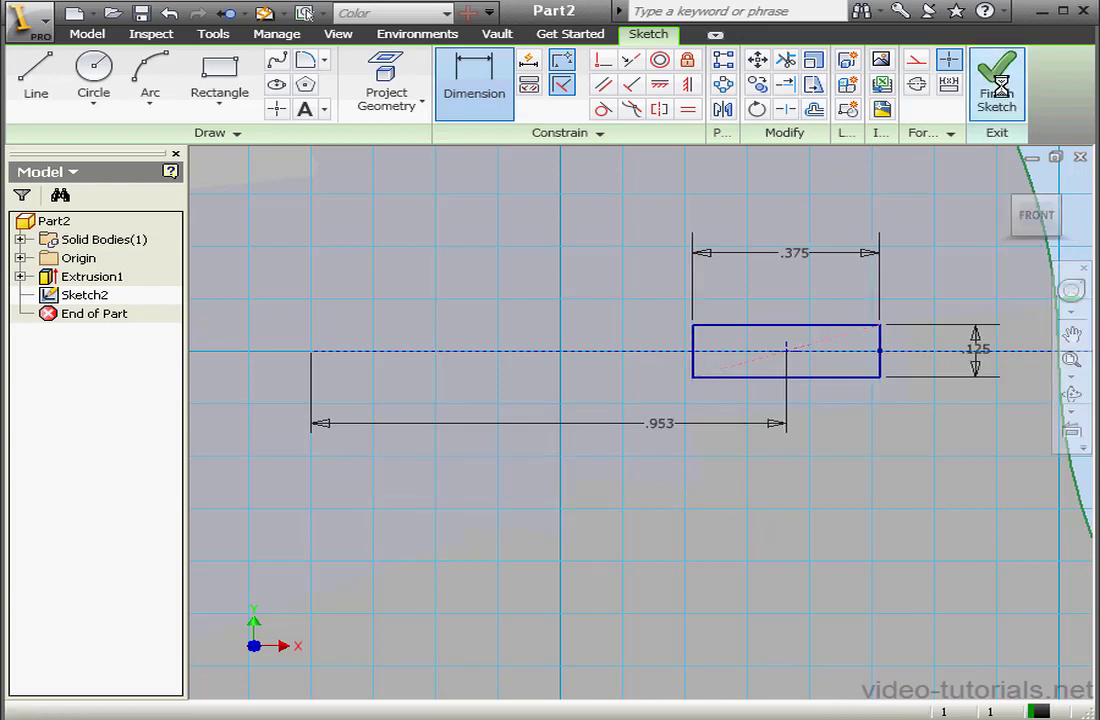
pyautogui.scroll(-5, 766, 322)
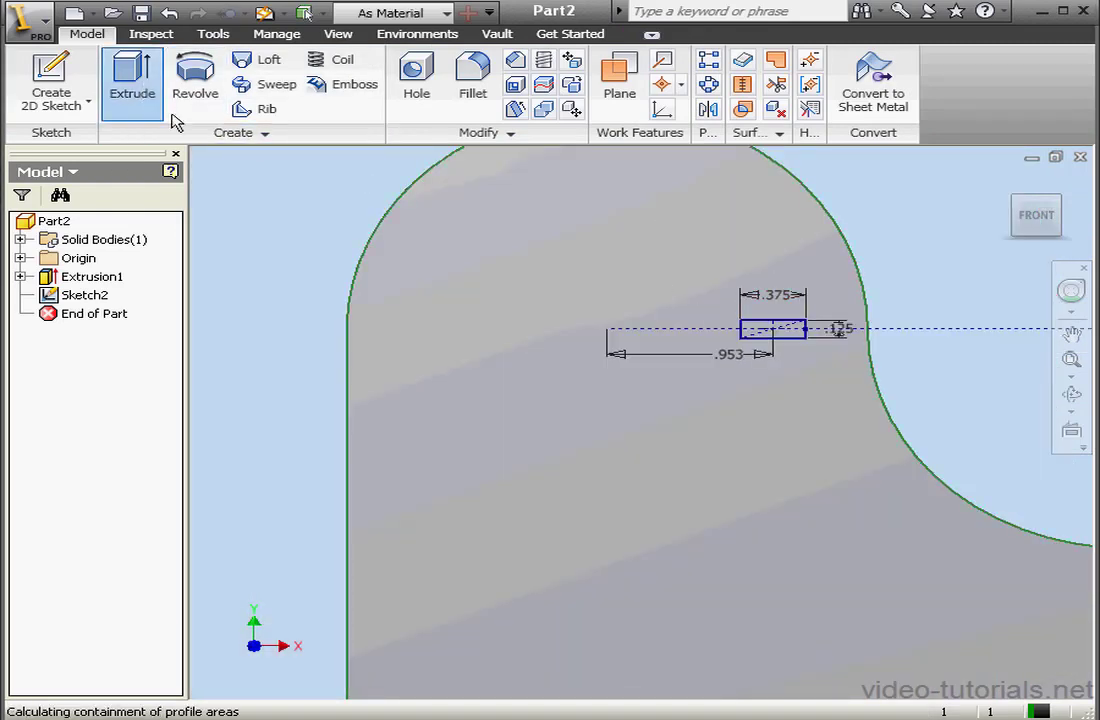
pyautogui.click(140, 90)
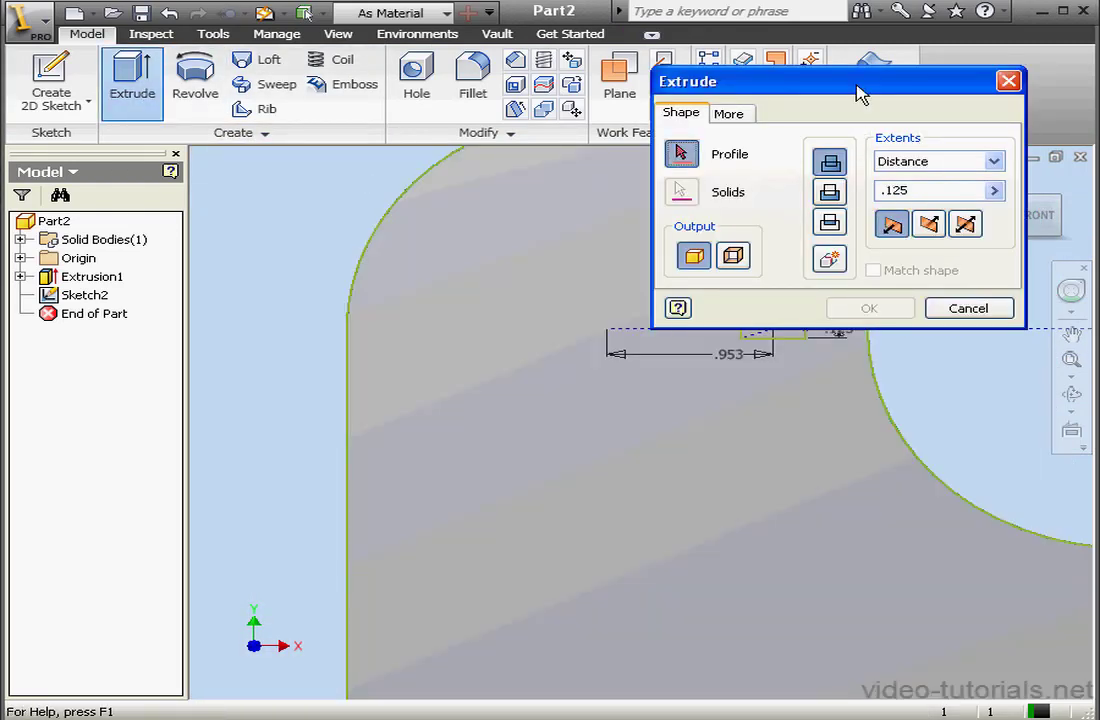
pyautogui.moveTo(858, 84); pyautogui.dragTo(467, 91)
pyautogui.click(776, 328)
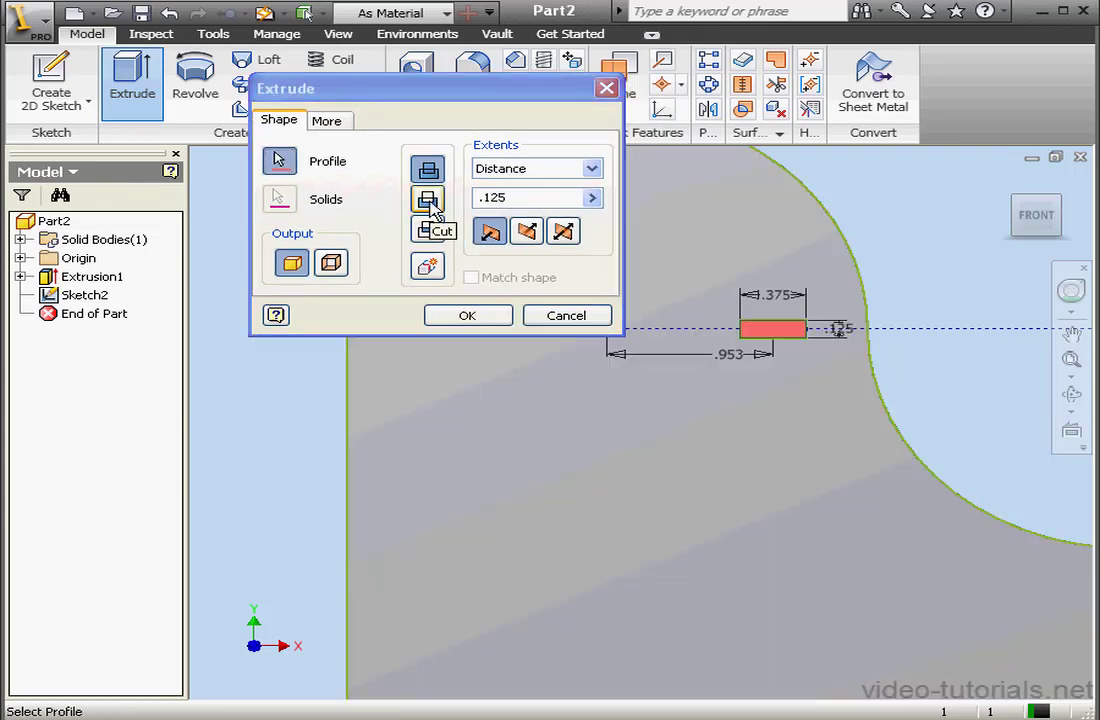
pyautogui.click(430, 205)
pyautogui.click(594, 171)
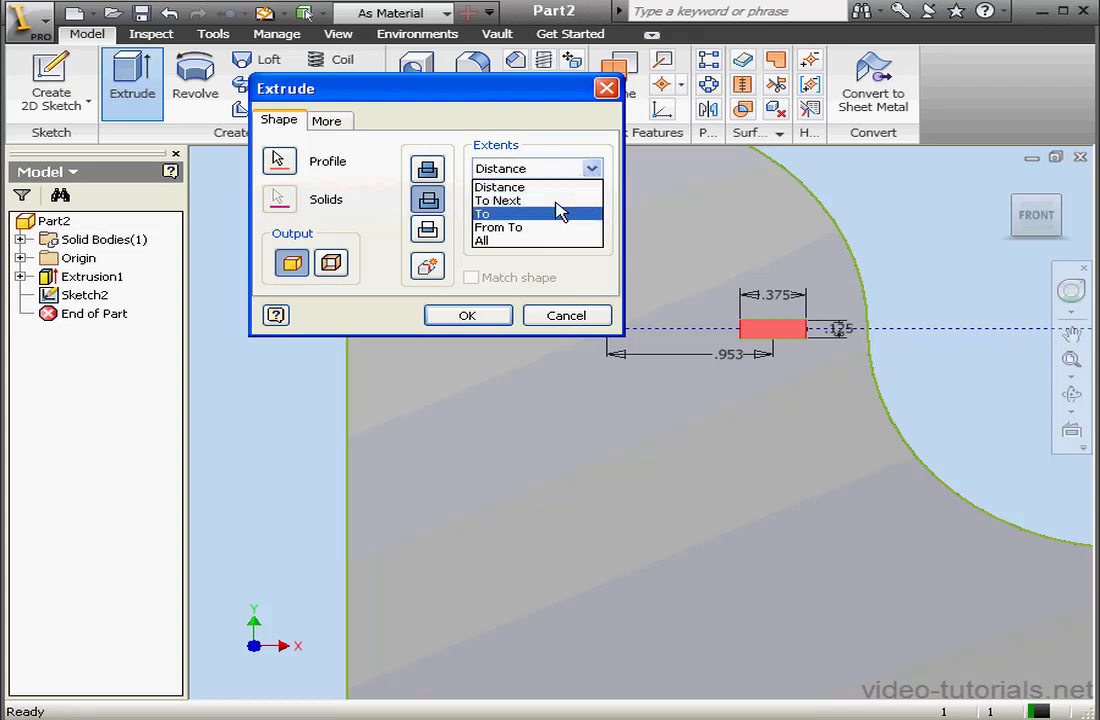
pyautogui.click(530, 240)
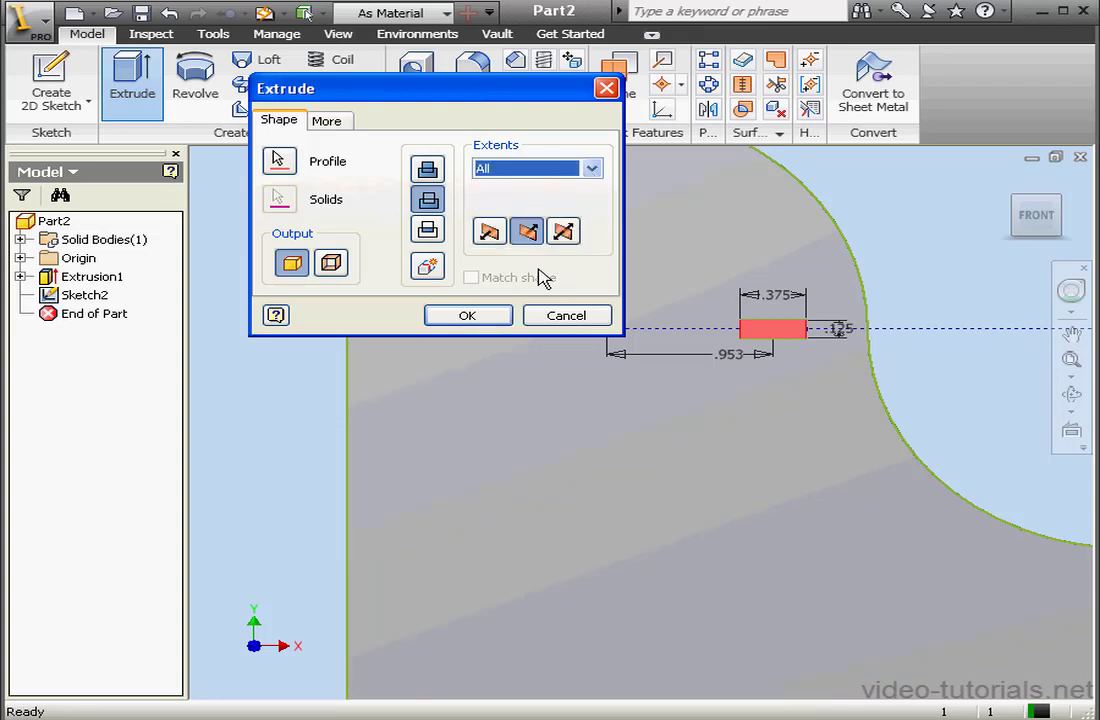
pyautogui.click(470, 316)
# - Set up a rectangular pattern of the slot cut along the plate's upper convex arc edge, with the direction flipped to follow the arc
pyautogui.press('F2')
pyautogui.moveTo(740, 260); pyautogui.dragTo(653, 327)
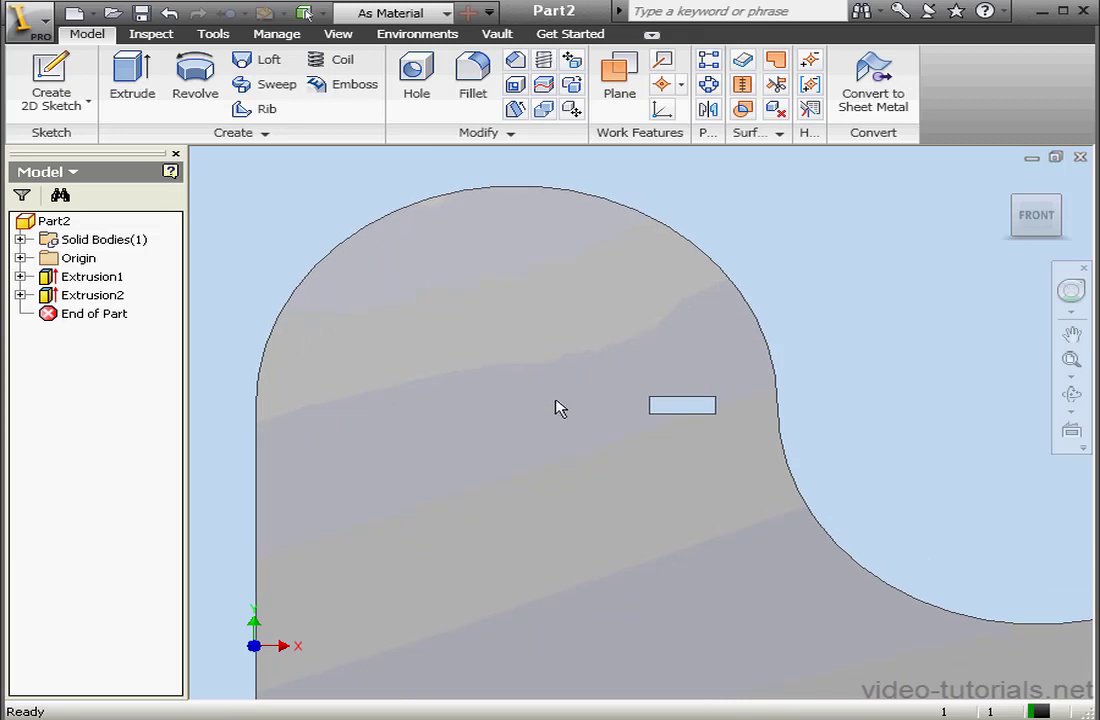
pyautogui.press('F2')
pyautogui.moveTo(548, 403); pyautogui.dragTo(540, 505)
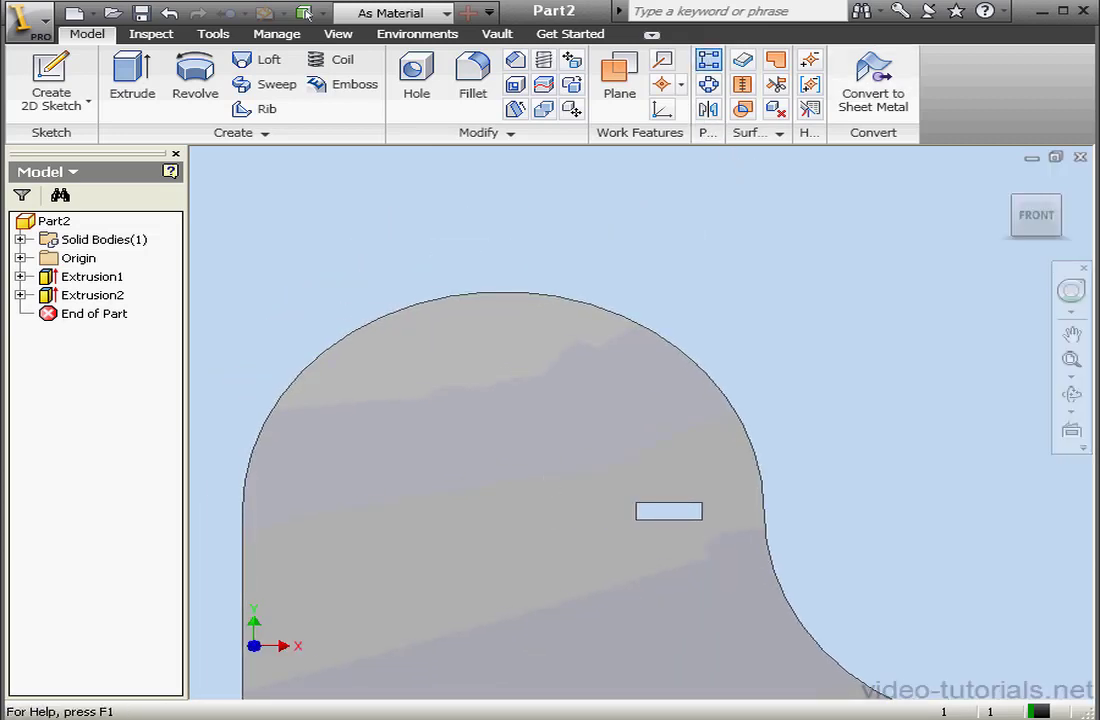
pyautogui.click(708, 59)
pyautogui.moveTo(835, 54); pyautogui.dragTo(749, 71)
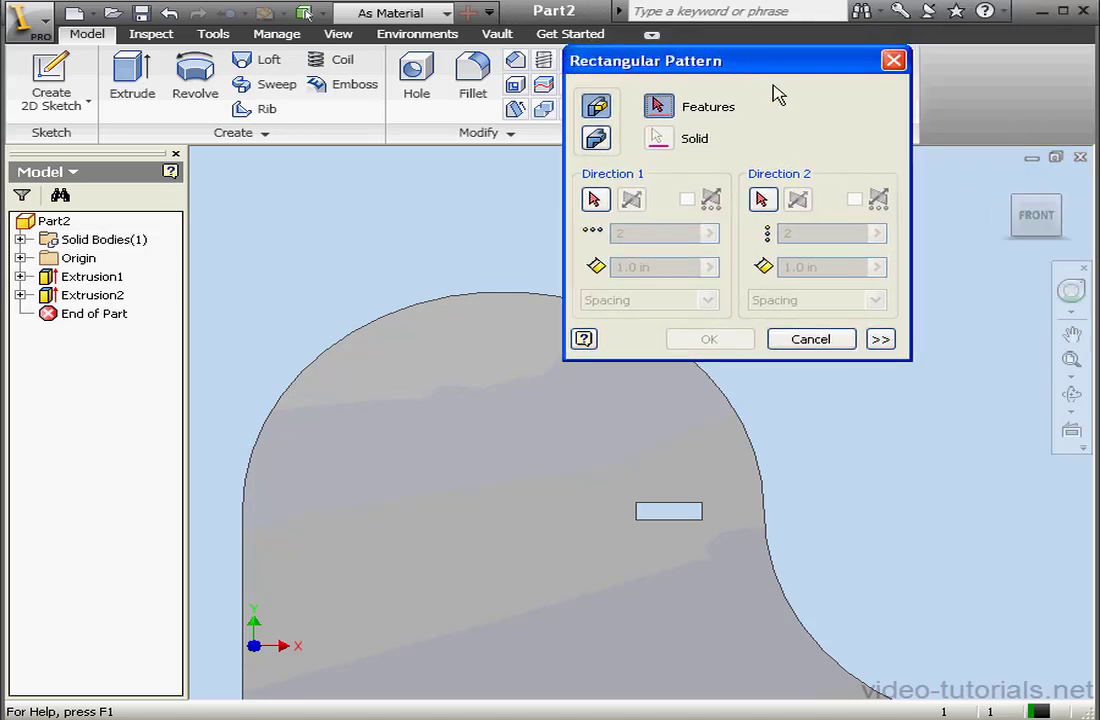
pyautogui.click(115, 295)
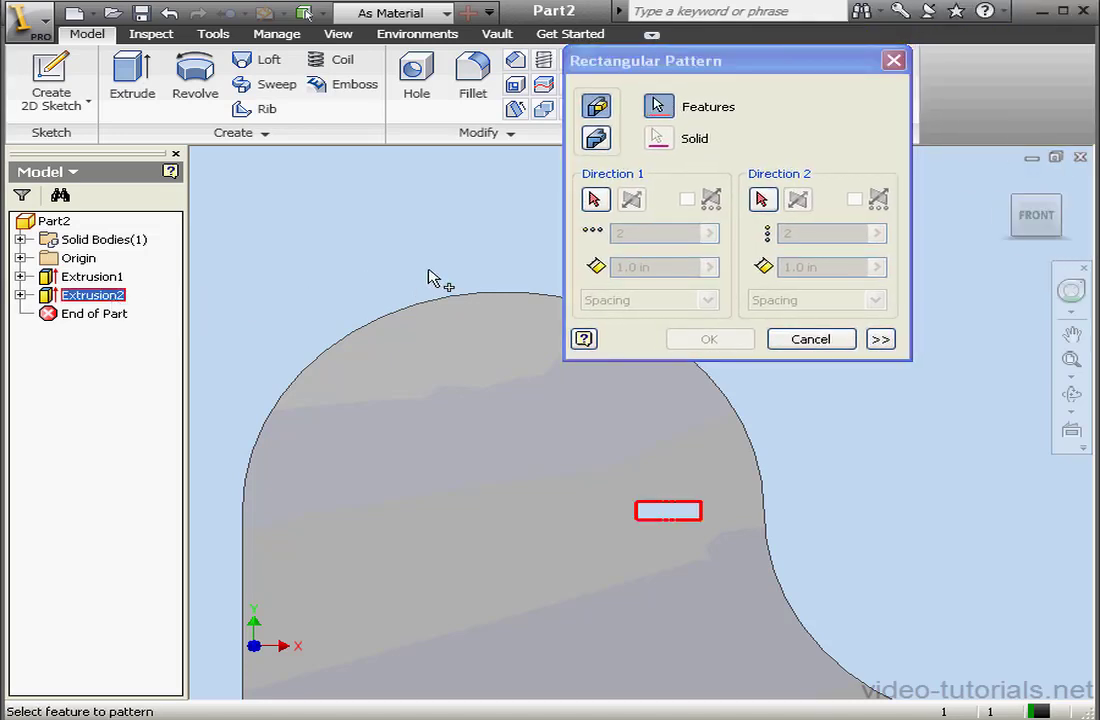
pyautogui.click(596, 201)
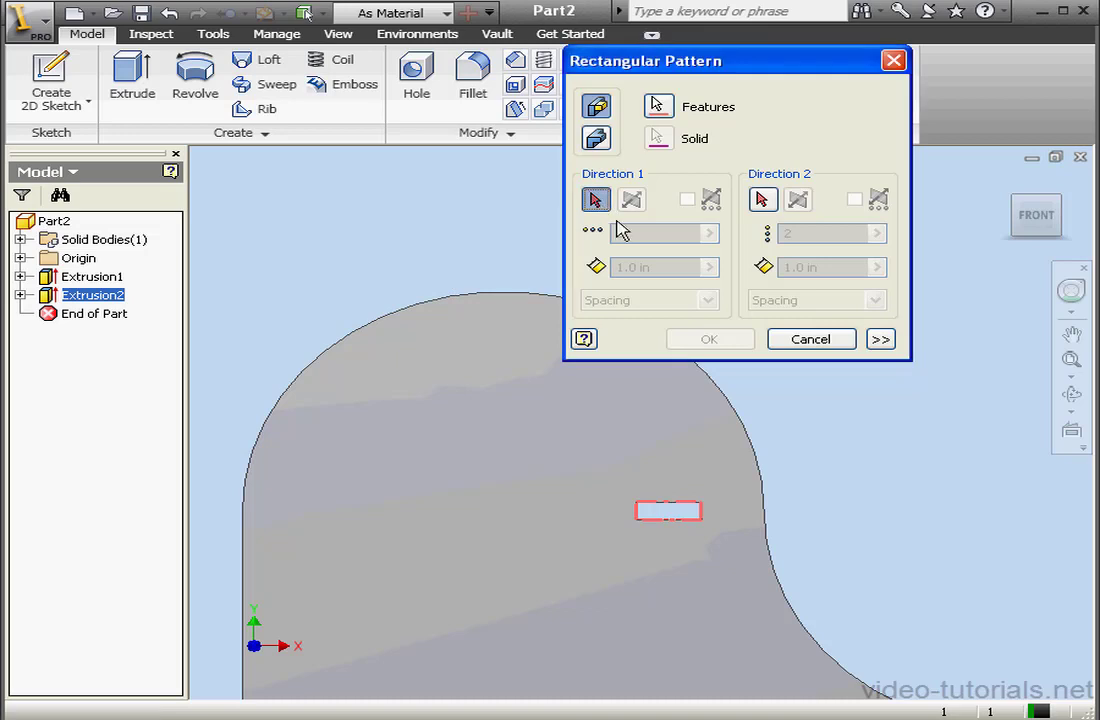
pyautogui.click(768, 503)
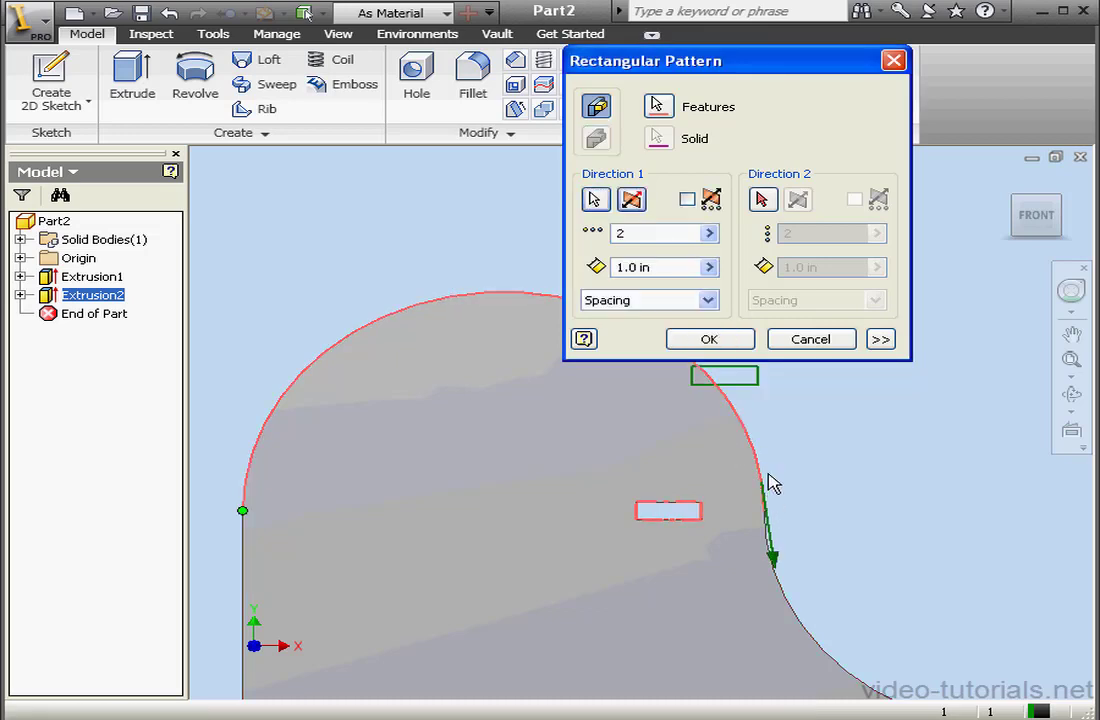
pyautogui.click(632, 203)
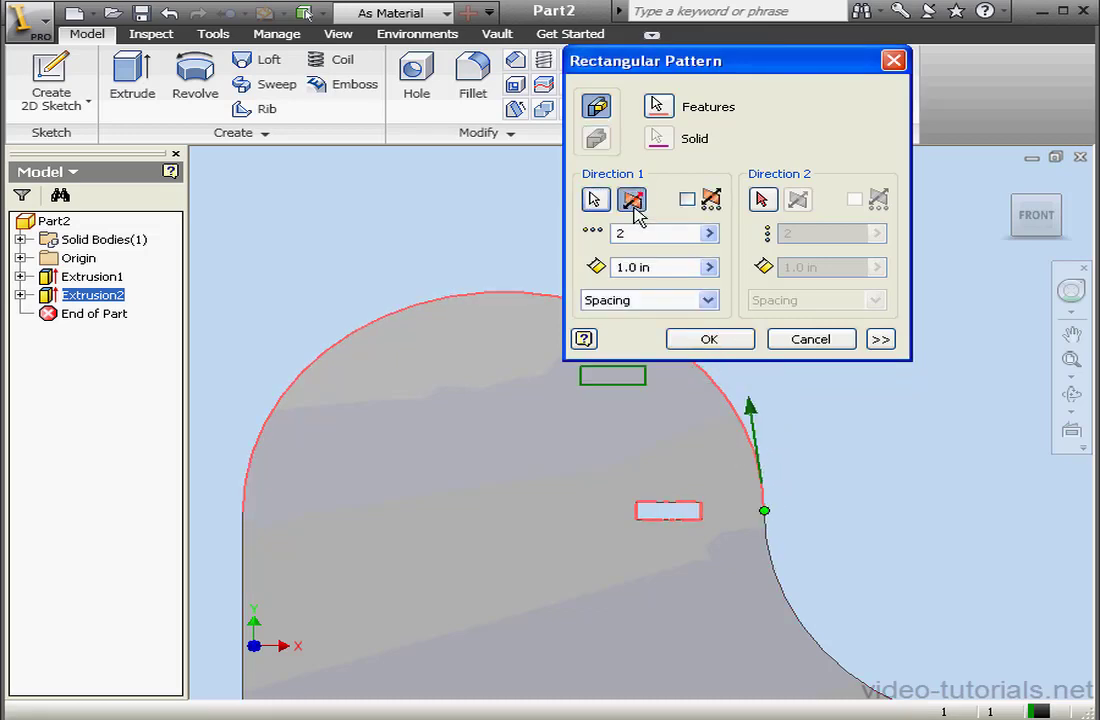
# - Orient the patterned slots to Direction1 and set the count to 5
pyautogui.click(872, 345)
pyautogui.moveTo(746, 68); pyautogui.dragTo(908, 32)
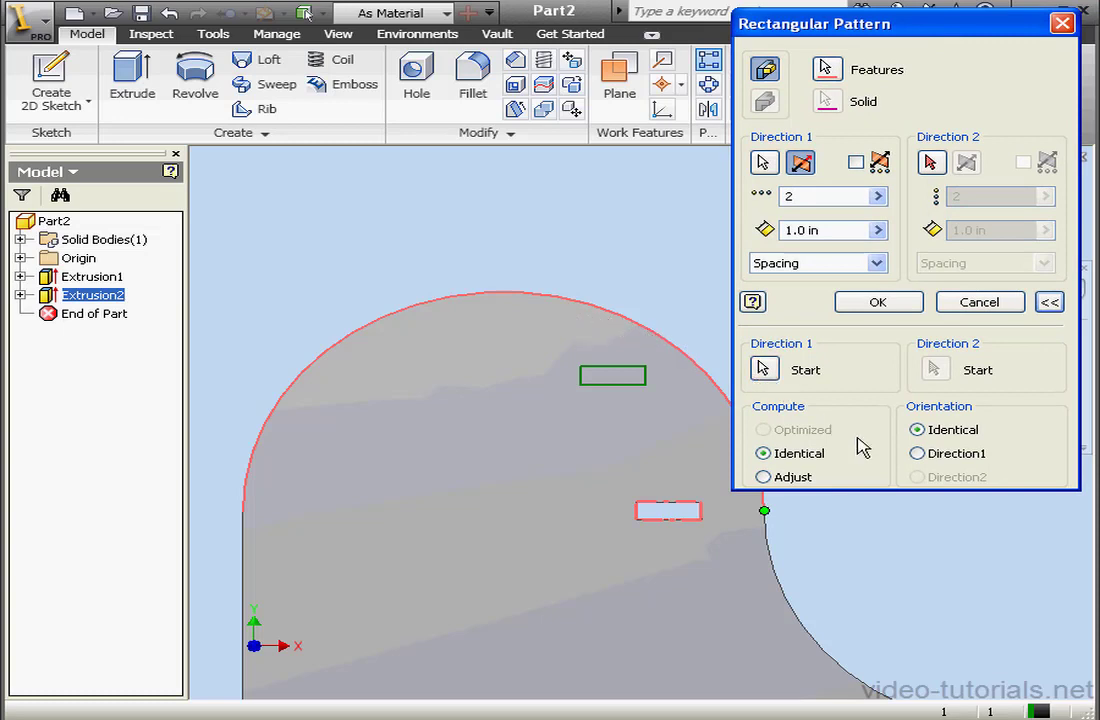
pyautogui.click(918, 454)
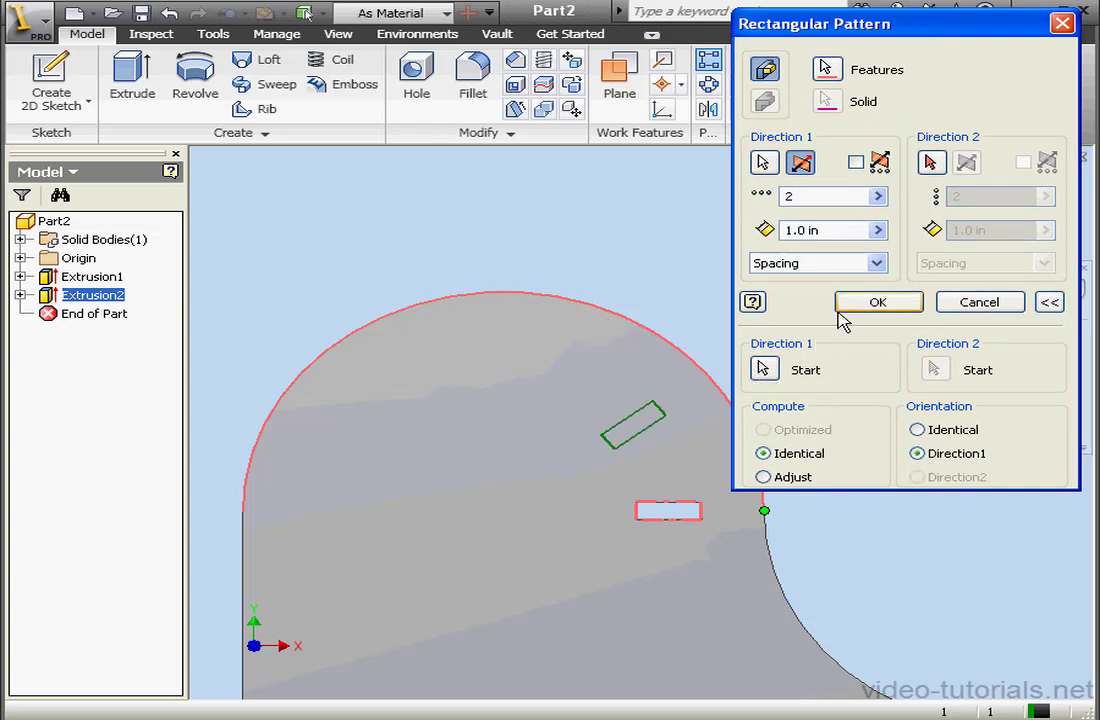
pyautogui.doubleClick(786, 197)
pyautogui.write('5')
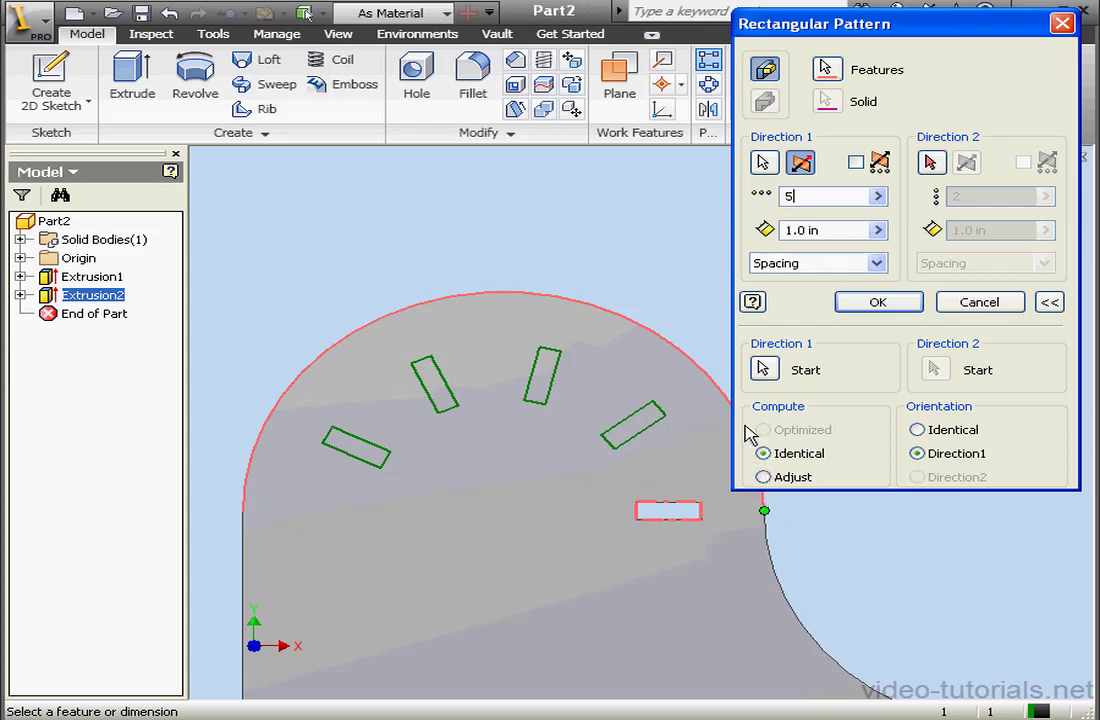
# - Try spreading the five slots over a total distance of 4 in along the arc
pyautogui.click(875, 264)
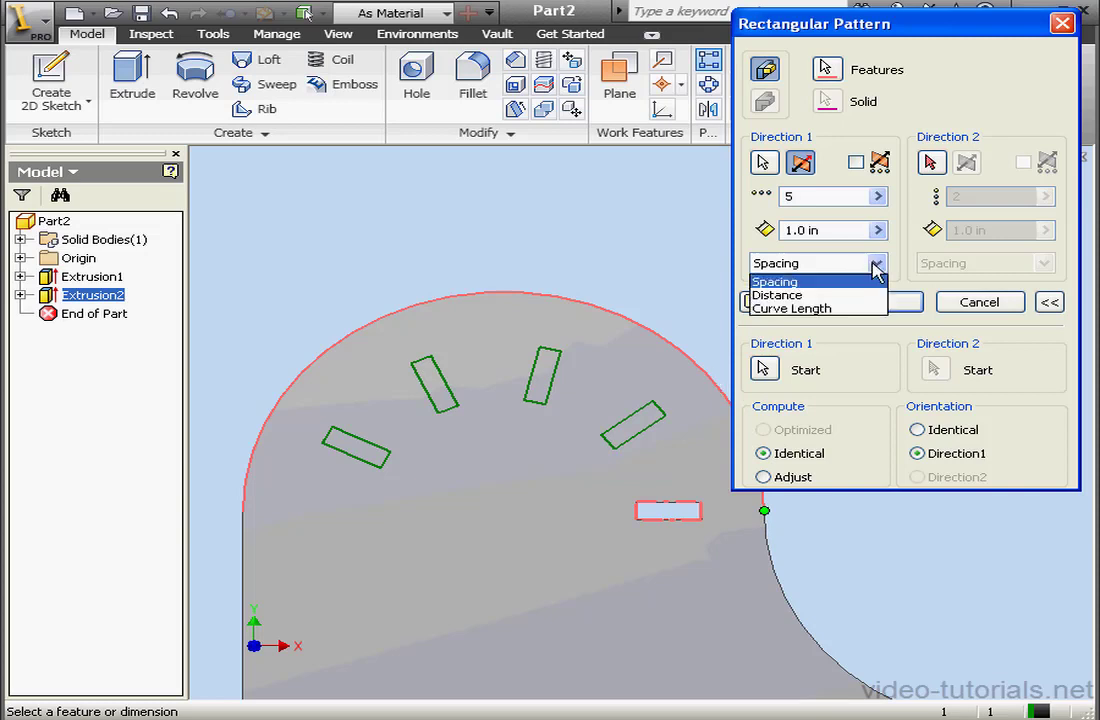
pyautogui.click(822, 295)
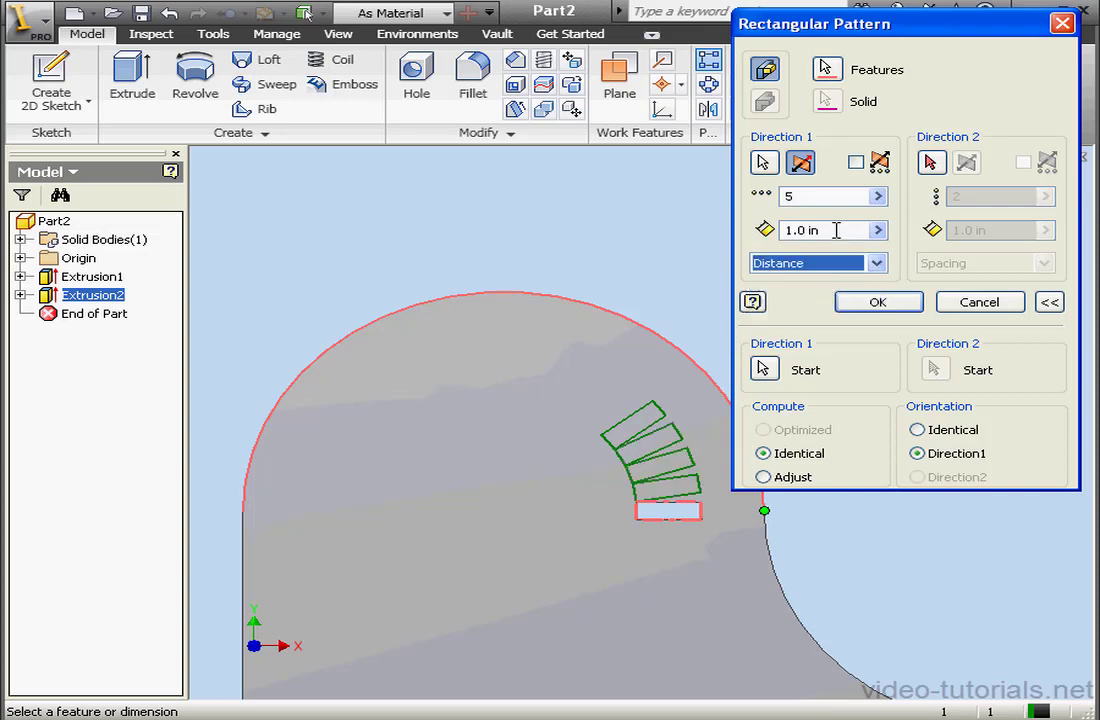
pyautogui.moveTo(836, 230); pyautogui.dragTo(772, 240)
pyautogui.write('4')
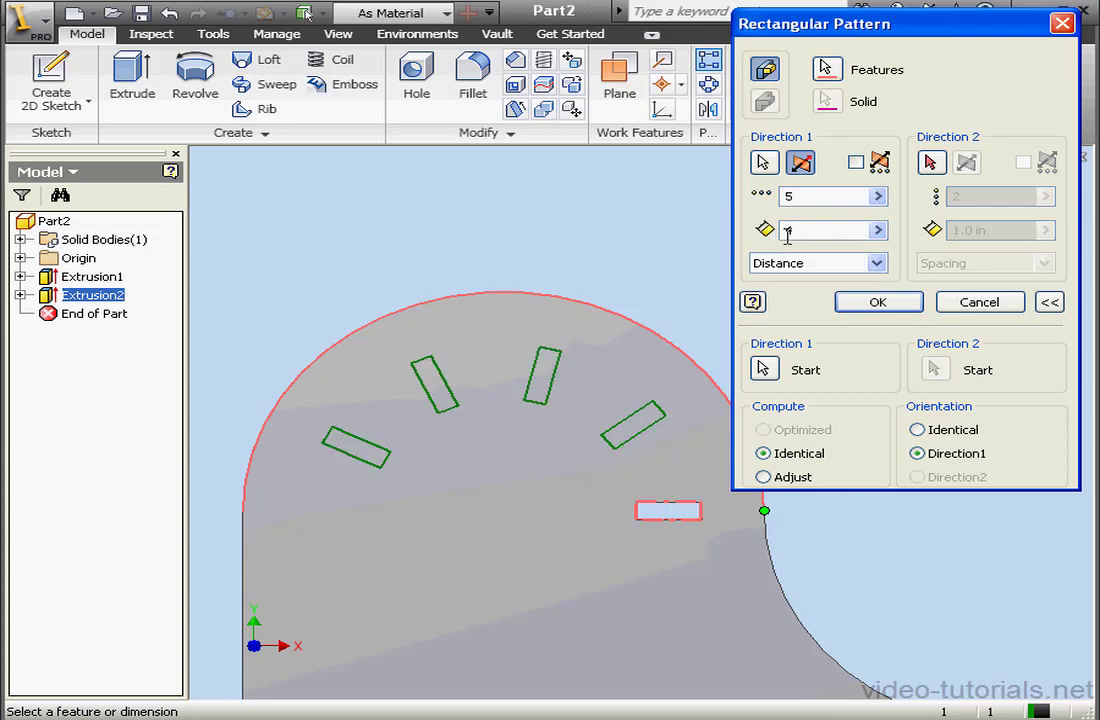
# - Fit the slot pattern to the arc with the Curve Length option, and switch it back to Distance keeping that length
pyautogui.click(876, 263)
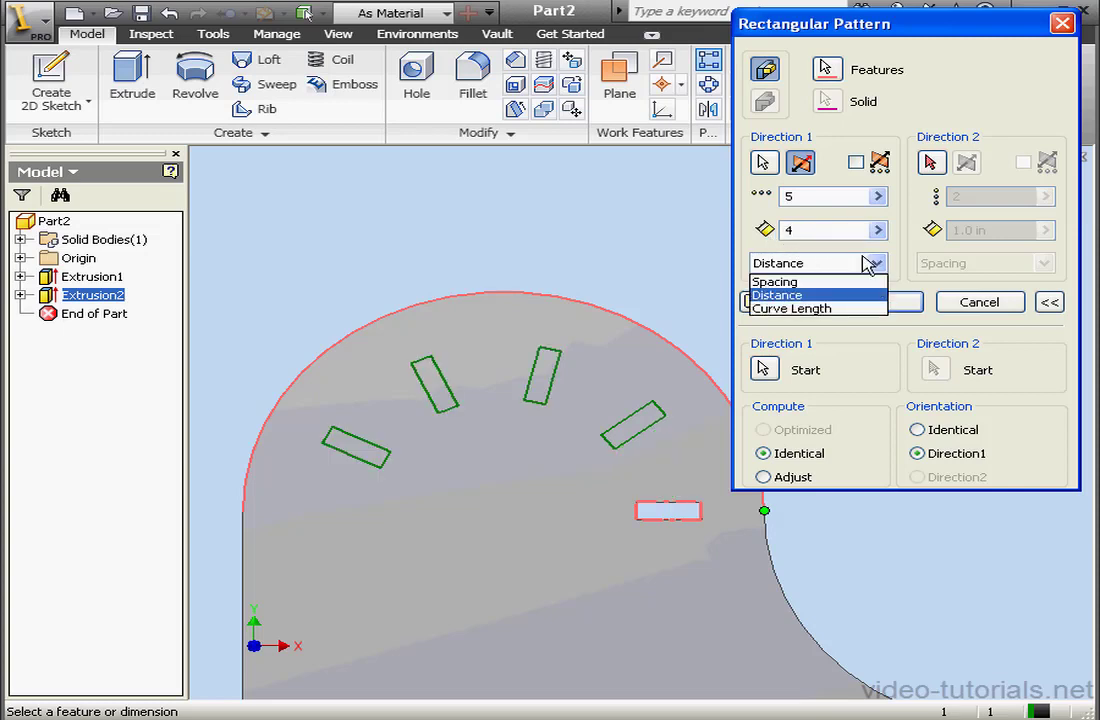
pyautogui.click(826, 309)
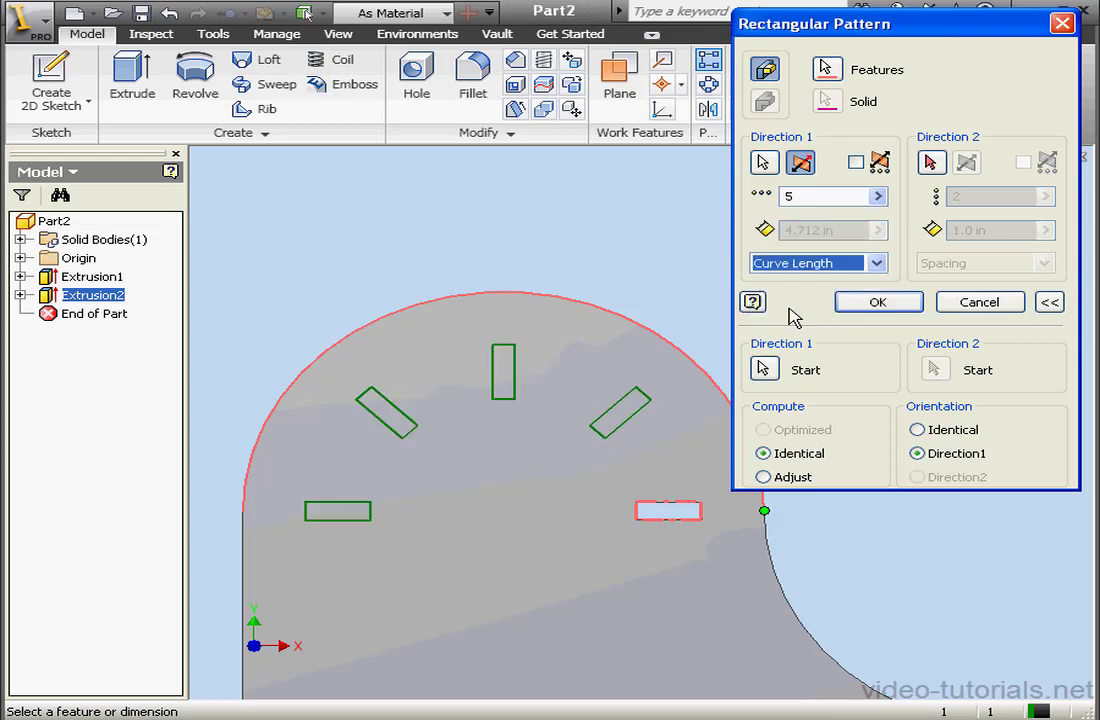
pyautogui.click(876, 263)
pyautogui.click(808, 296)
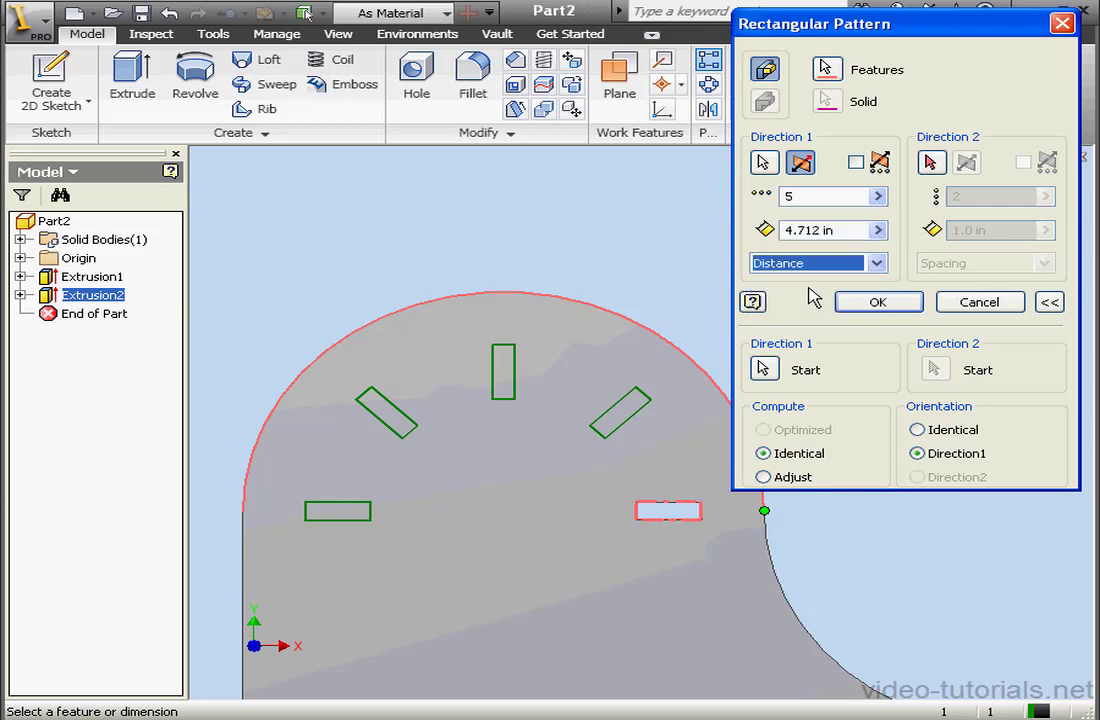
pyautogui.moveTo(835, 231); pyautogui.dragTo(808, 233)
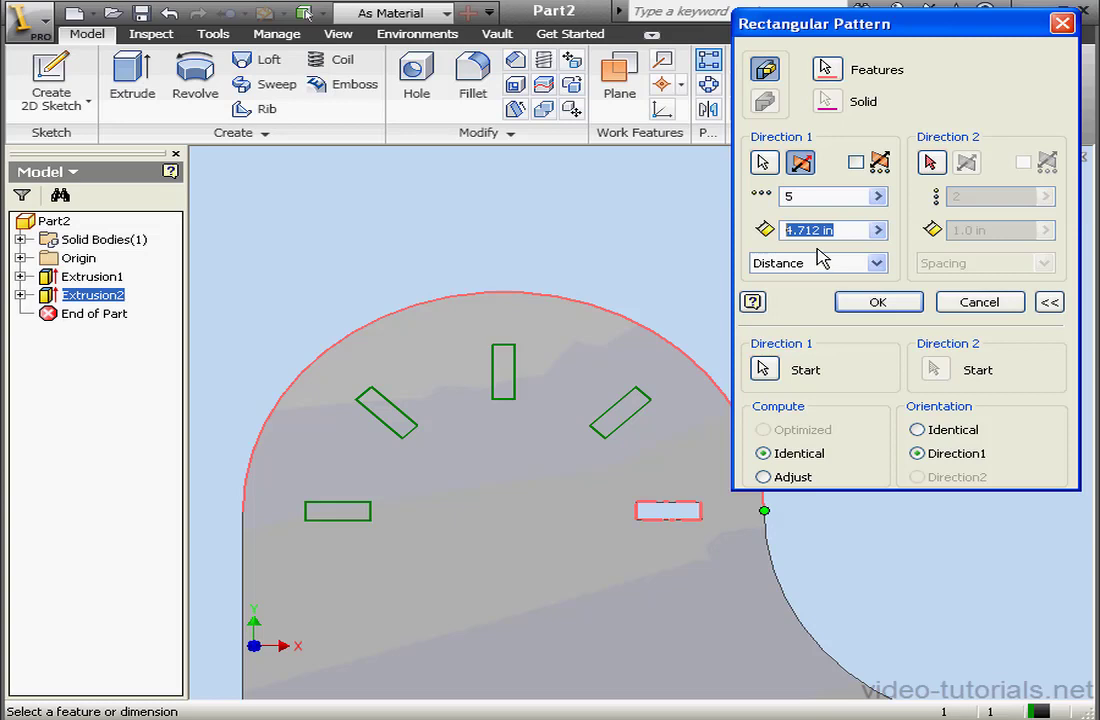
pyautogui.click(878, 231)
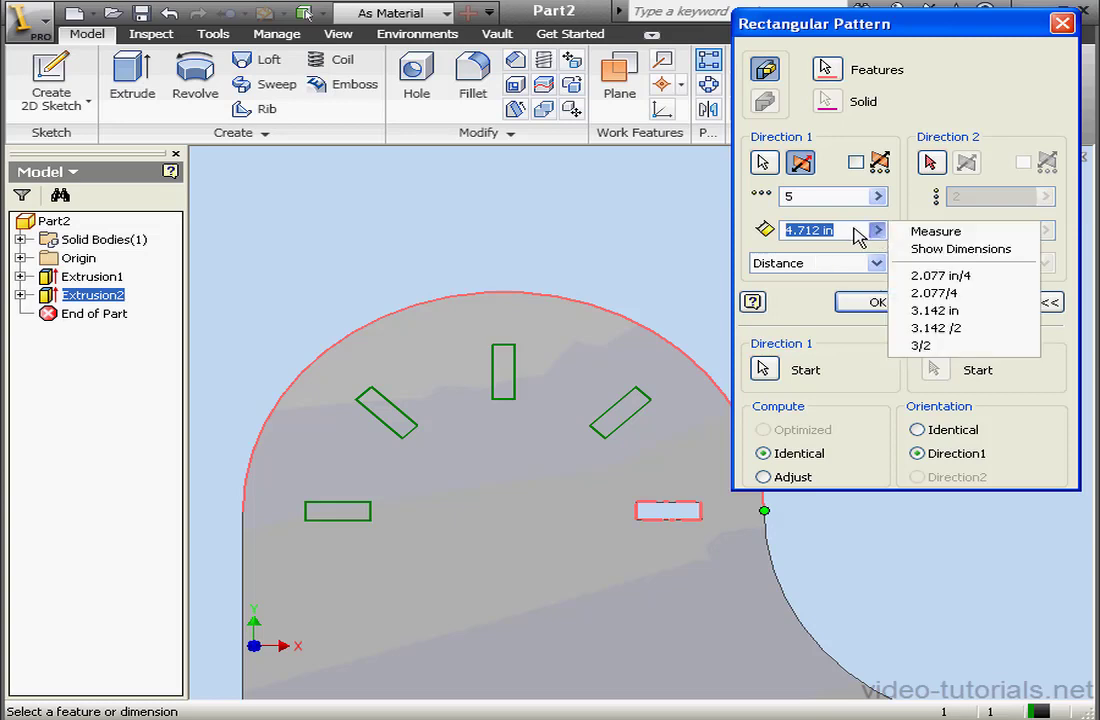
pyautogui.click(852, 229)
# - Change the pattern to Spacing with a value of 4.712 in/4 and create the five-slot pattern
pyautogui.click(866, 266)
pyautogui.click(819, 283)
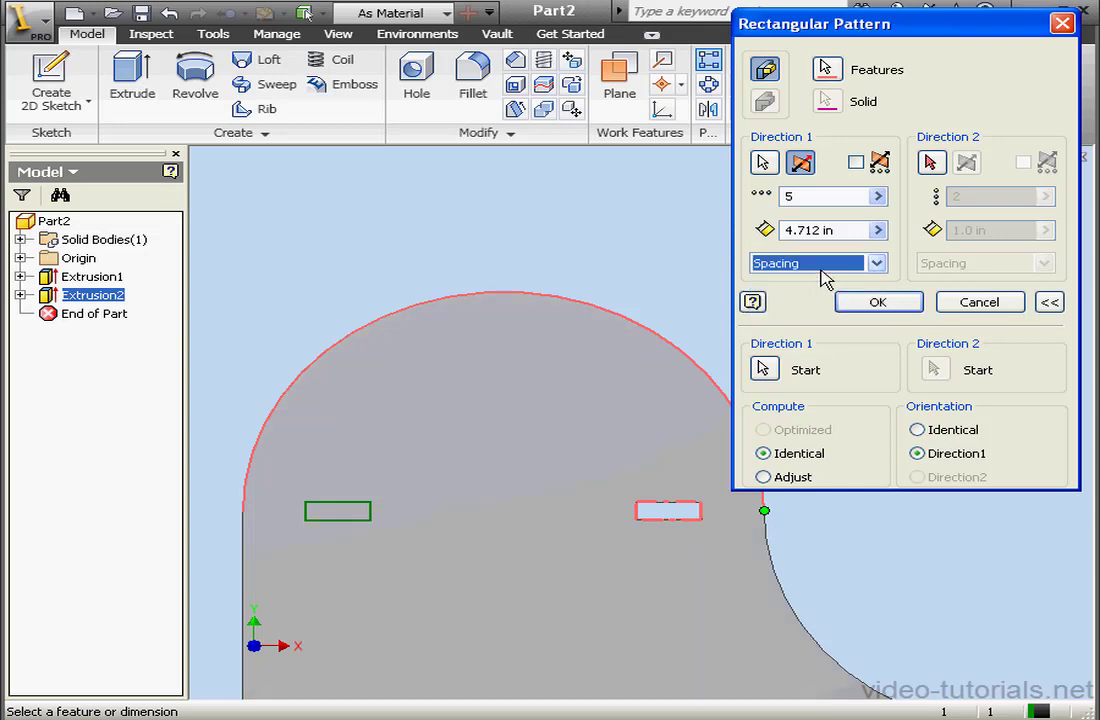
pyautogui.click(846, 230)
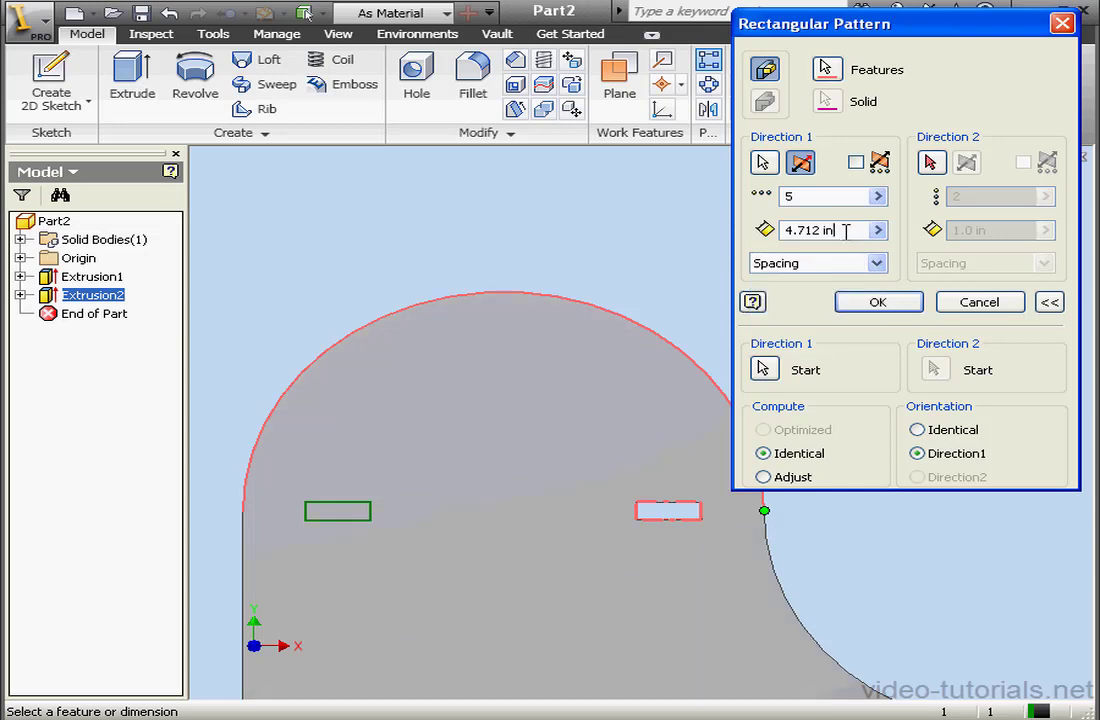
pyautogui.write('/4')
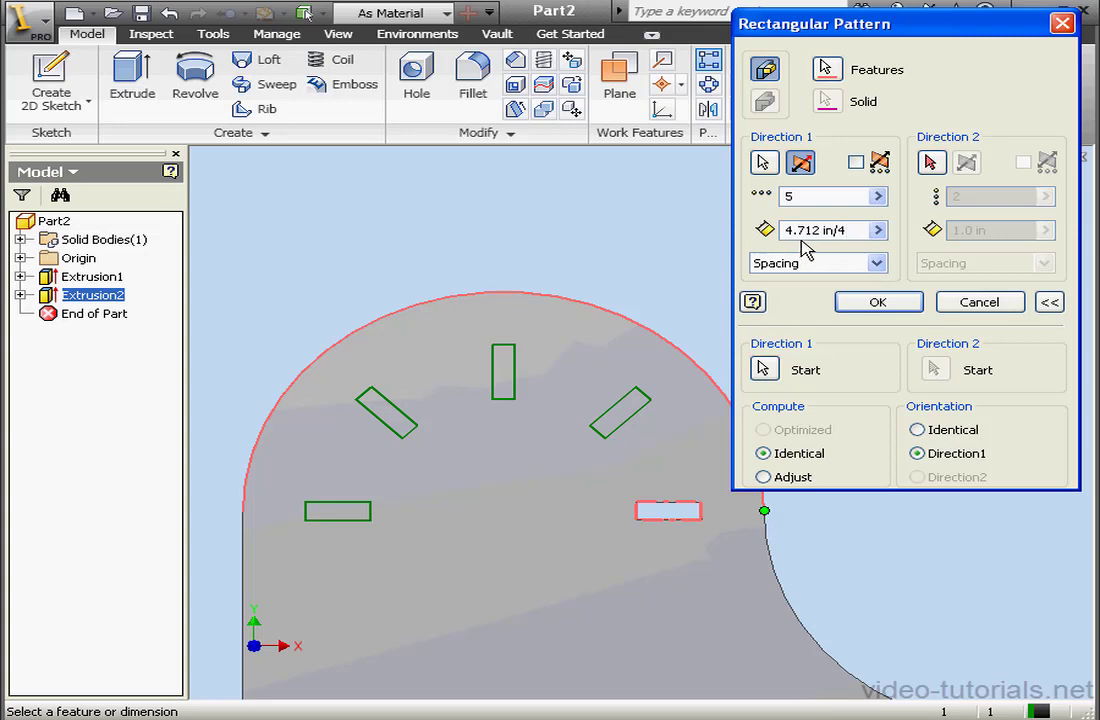
pyautogui.click(889, 302)
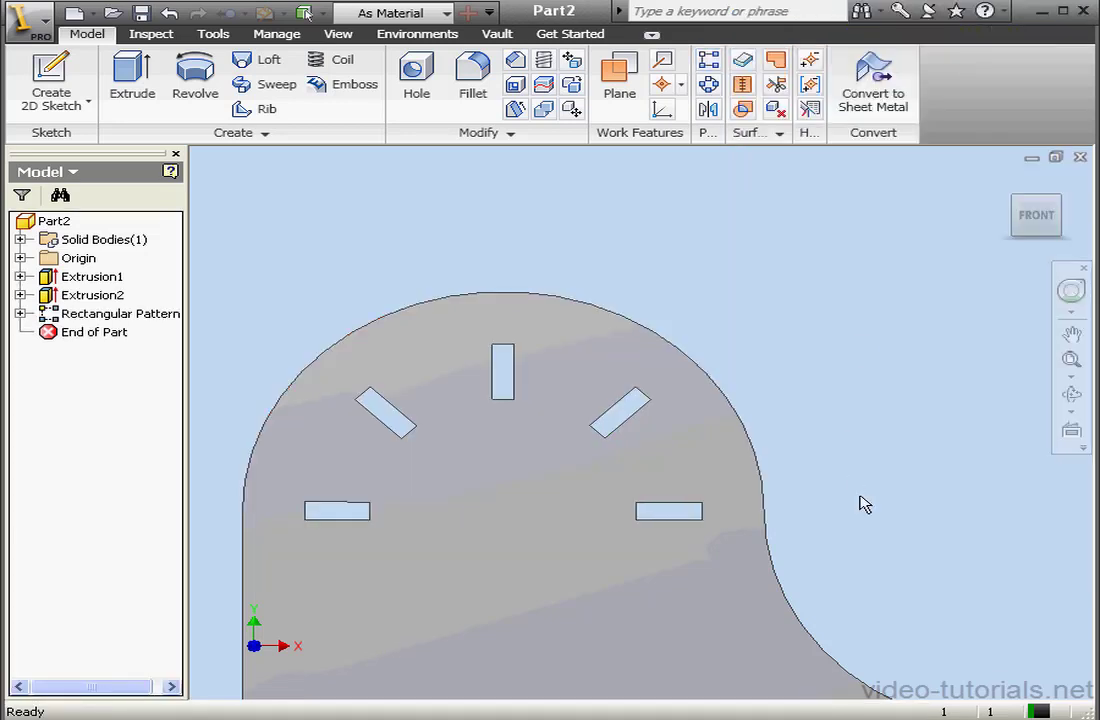
pyautogui.moveTo(862, 520); pyautogui.dragTo(700, 332, button='middle')
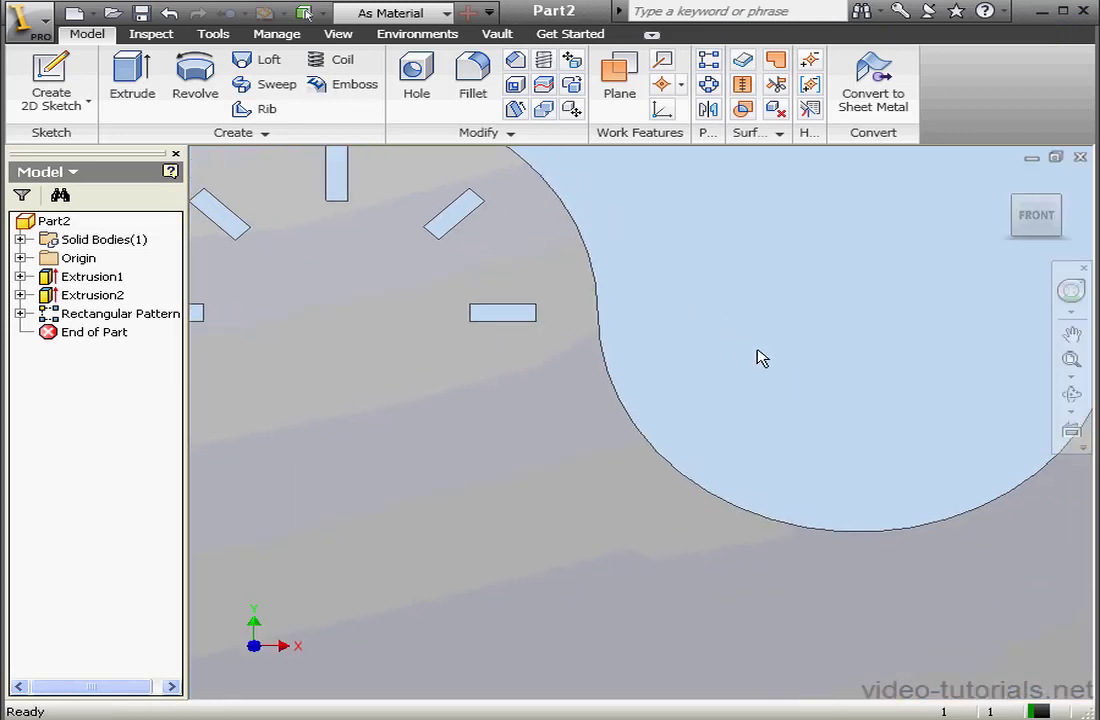
# - Start a rectangular pattern of the Extrusion2 slot with the concave arc edge as Direction 1
pyautogui.scroll(3, 762, 358)
pyautogui.moveTo(761, 358); pyautogui.dragTo(598, 308, button='middle')
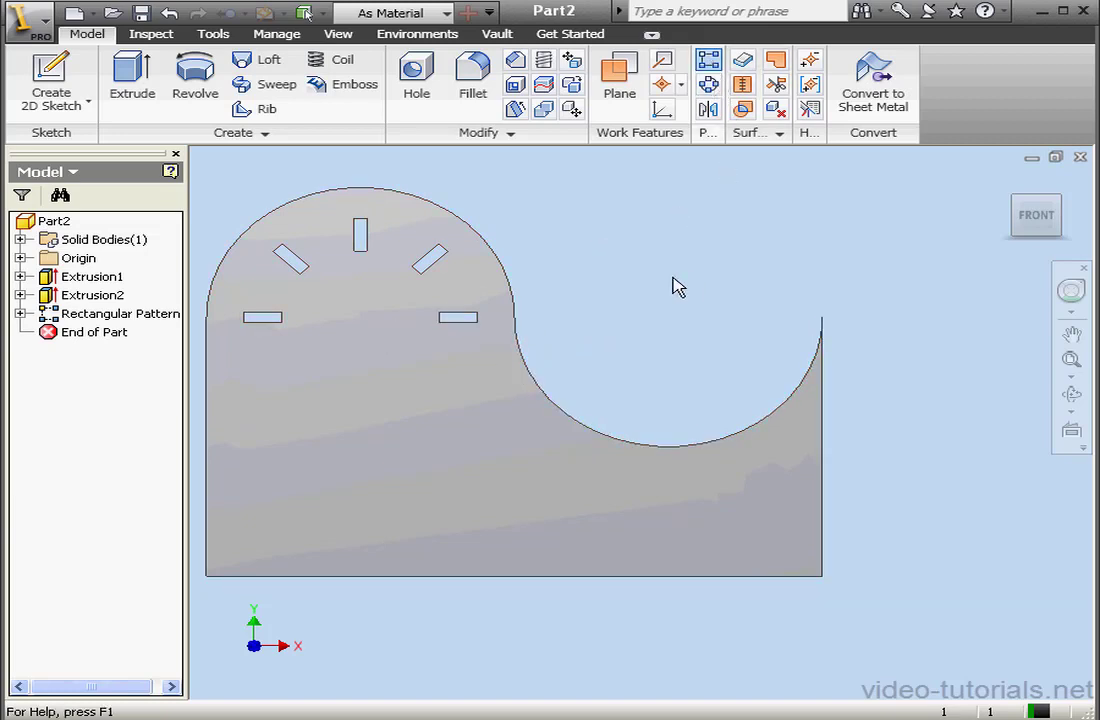
pyautogui.click(708, 59)
pyautogui.moveTo(864, 39); pyautogui.dragTo(827, 68)
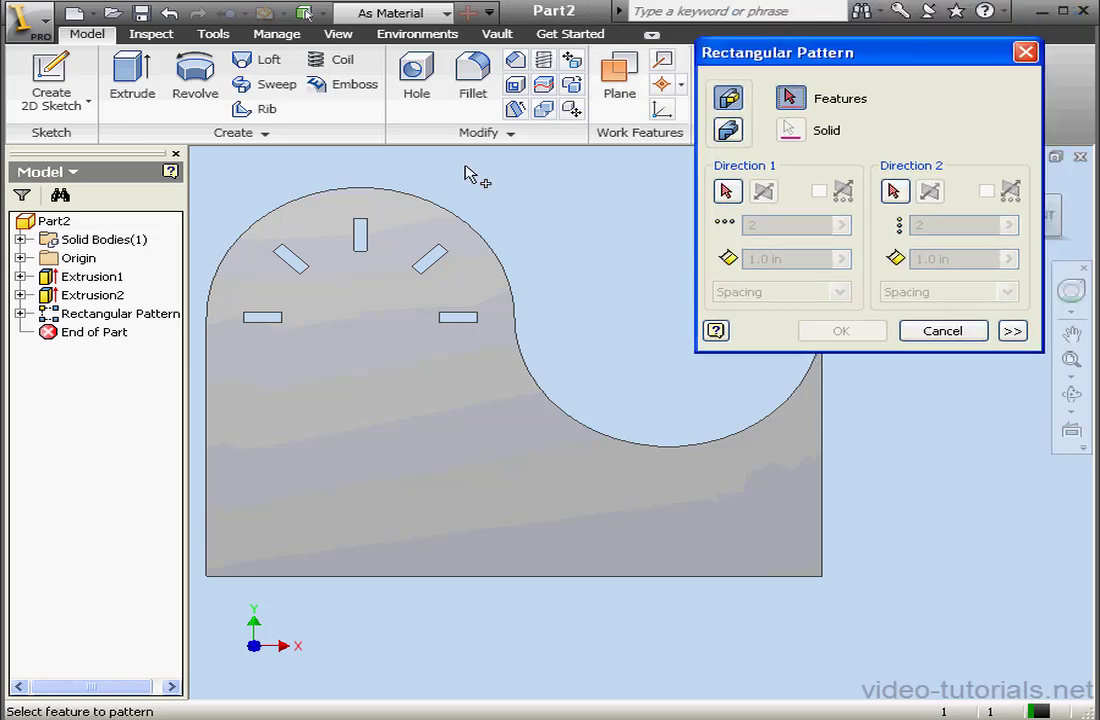
pyautogui.click(92, 295)
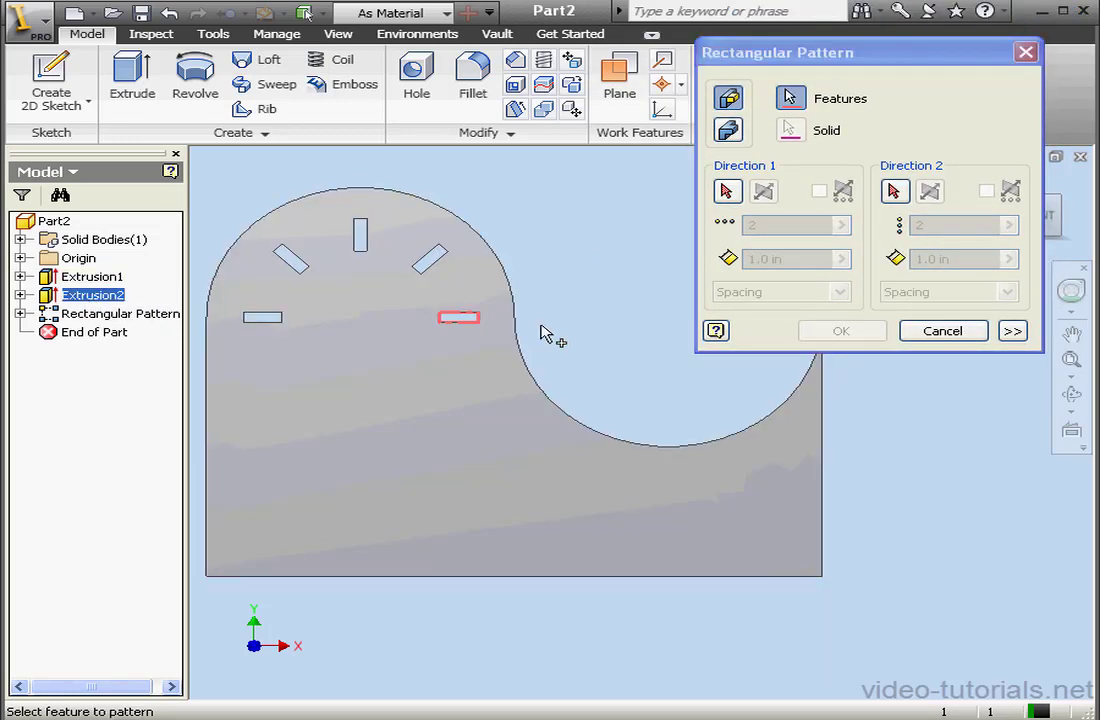
pyautogui.click(729, 191)
pyautogui.click(517, 338)
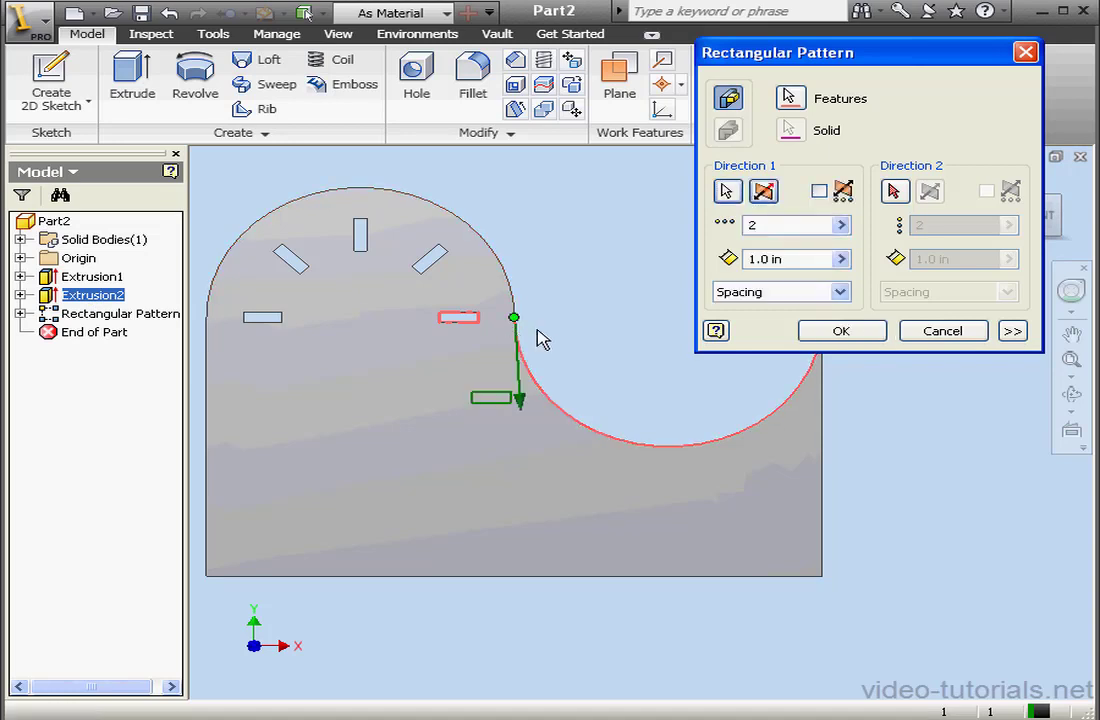
# - Try five slots oriented to Direction1 at a spacing of 4.712/4 along the concave arc, and cancel the pattern
pyautogui.click(1012, 331)
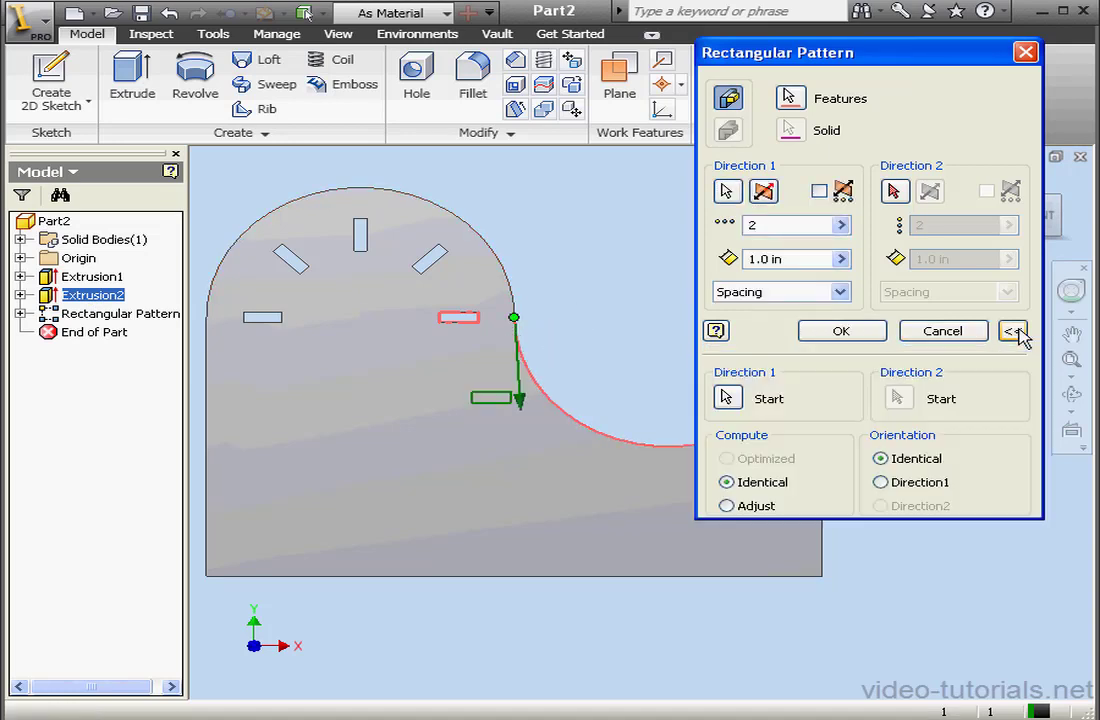
pyautogui.click(881, 483)
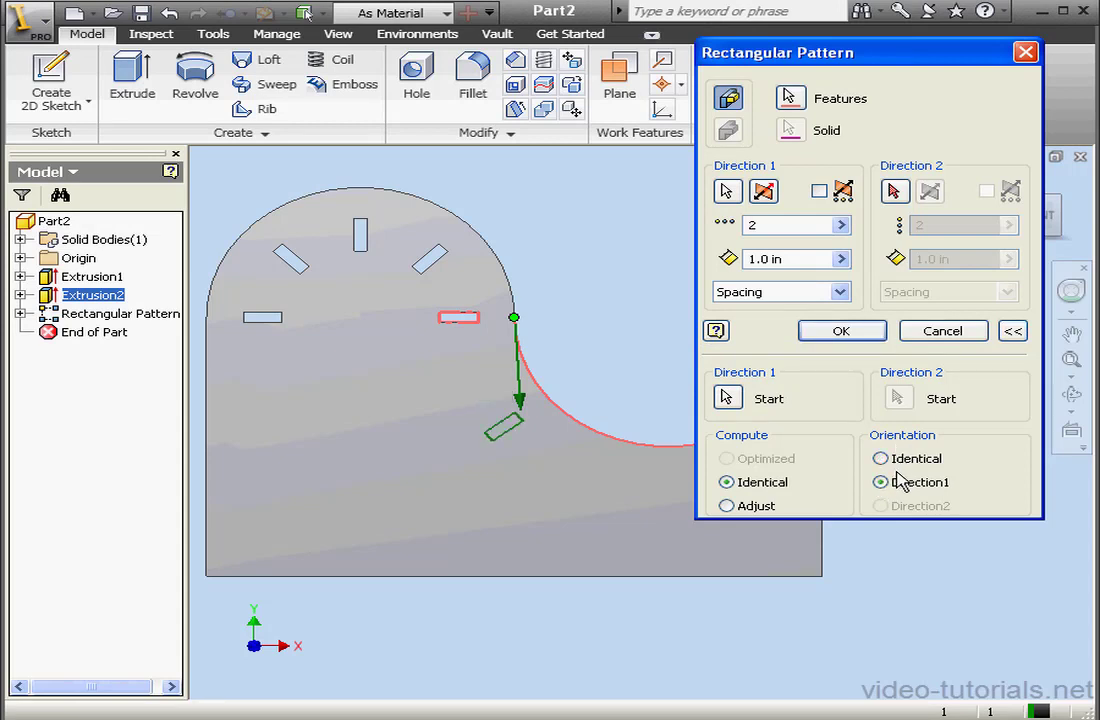
pyautogui.doubleClick(762, 225)
pyautogui.write('5')
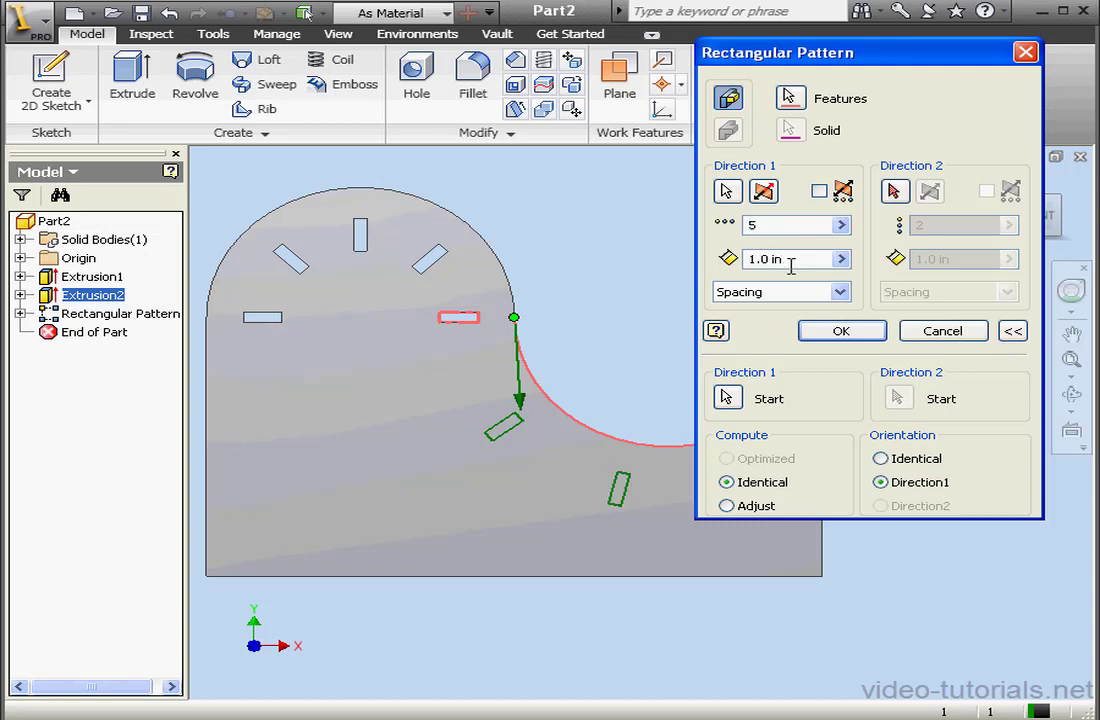
pyautogui.moveTo(798, 260); pyautogui.dragTo(718, 258)
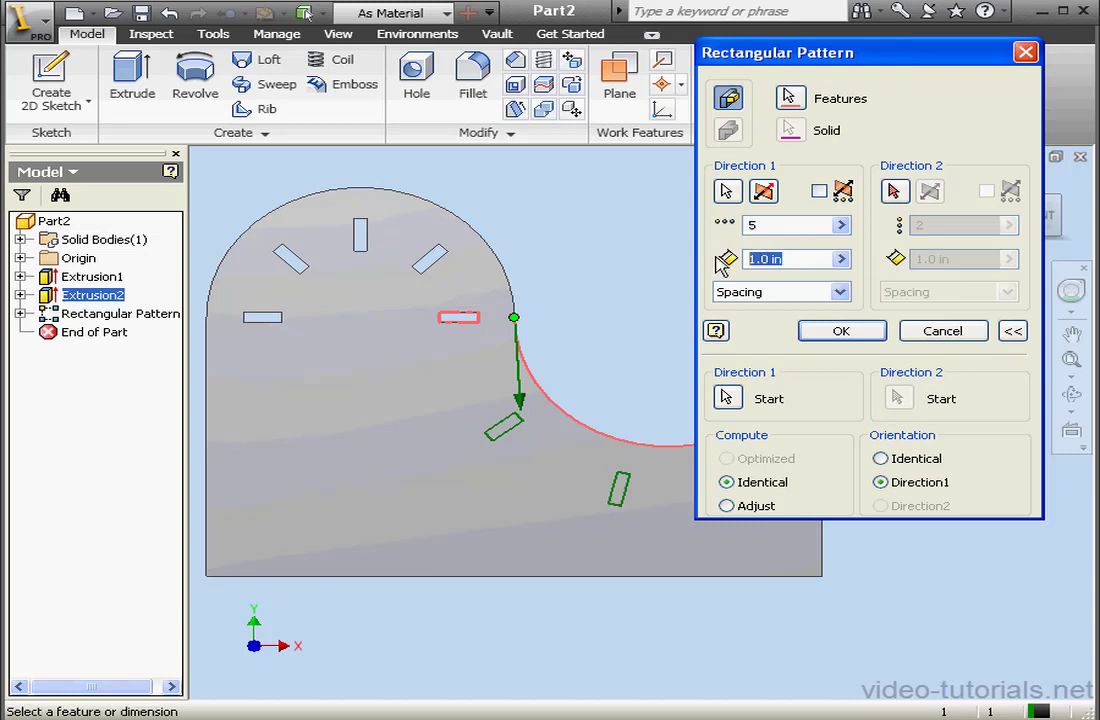
pyautogui.write('4.')
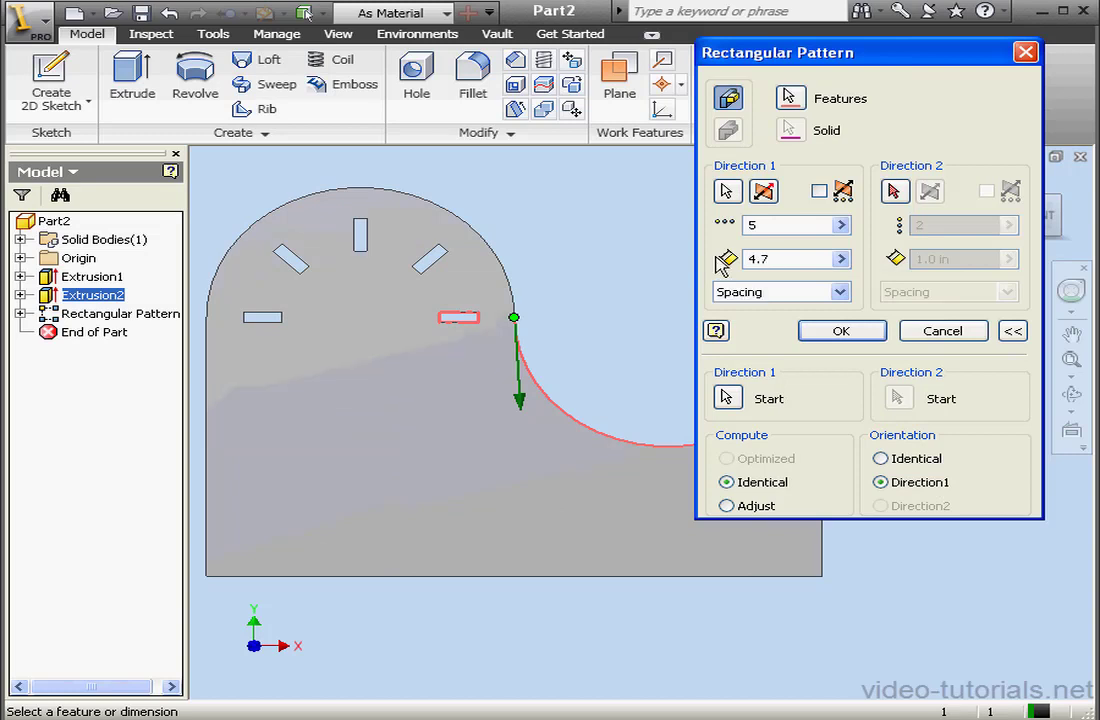
pyautogui.write('712/')
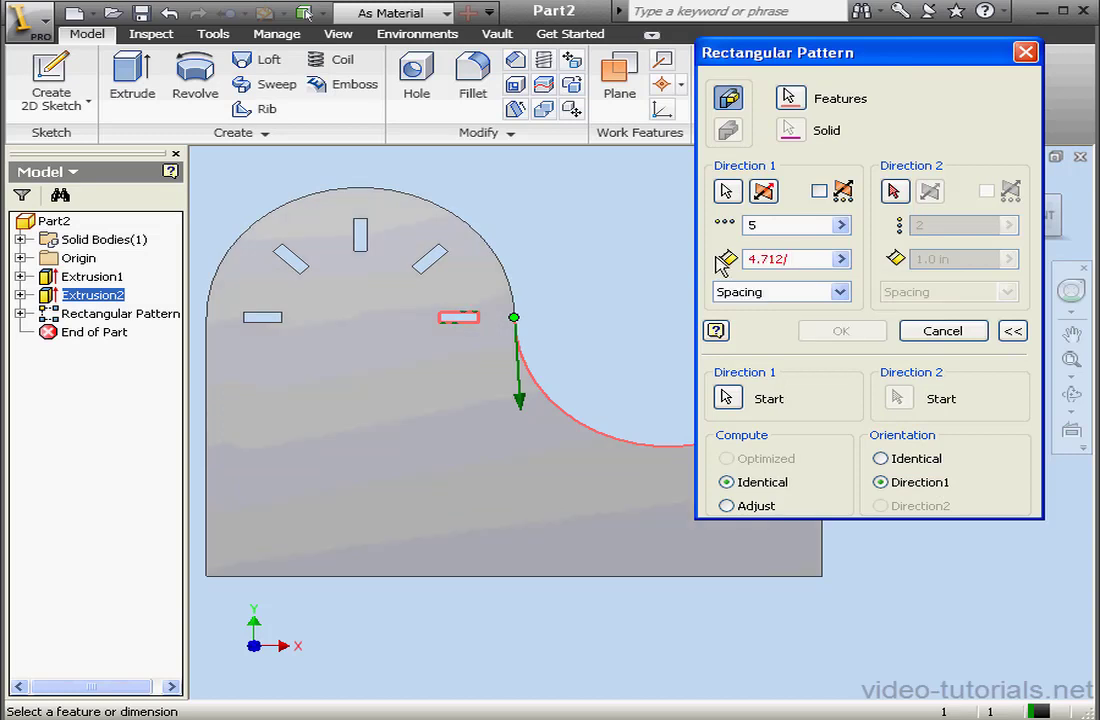
pyautogui.write('4')
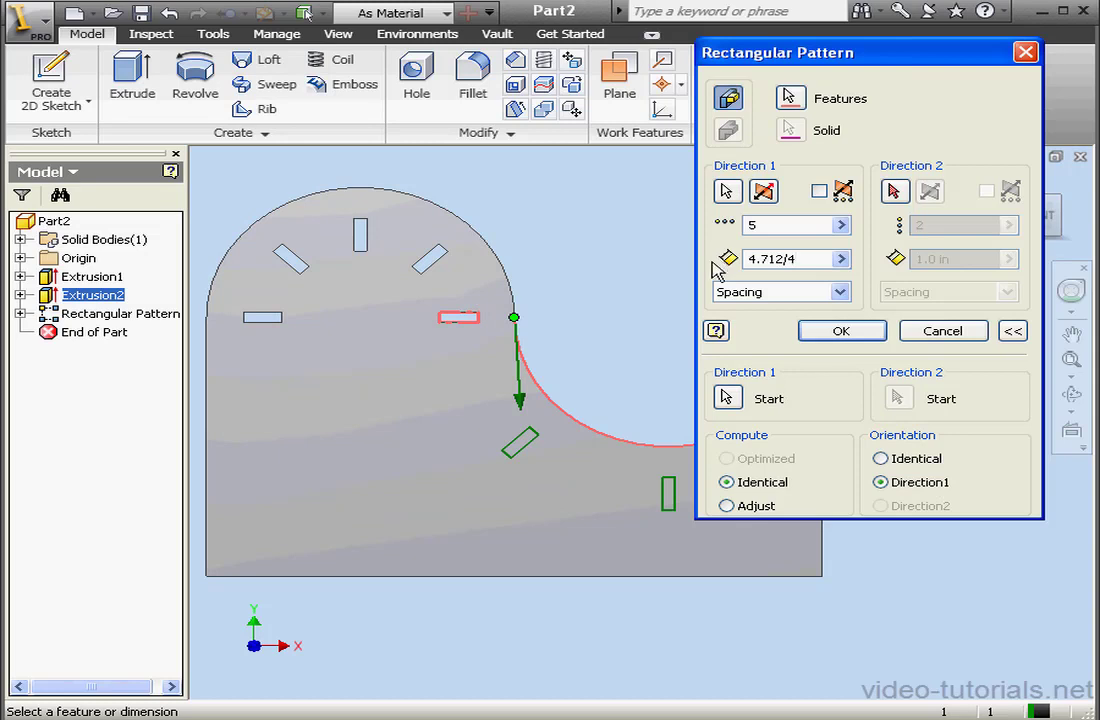
pyautogui.moveTo(844, 56); pyautogui.dragTo(1085, 14)
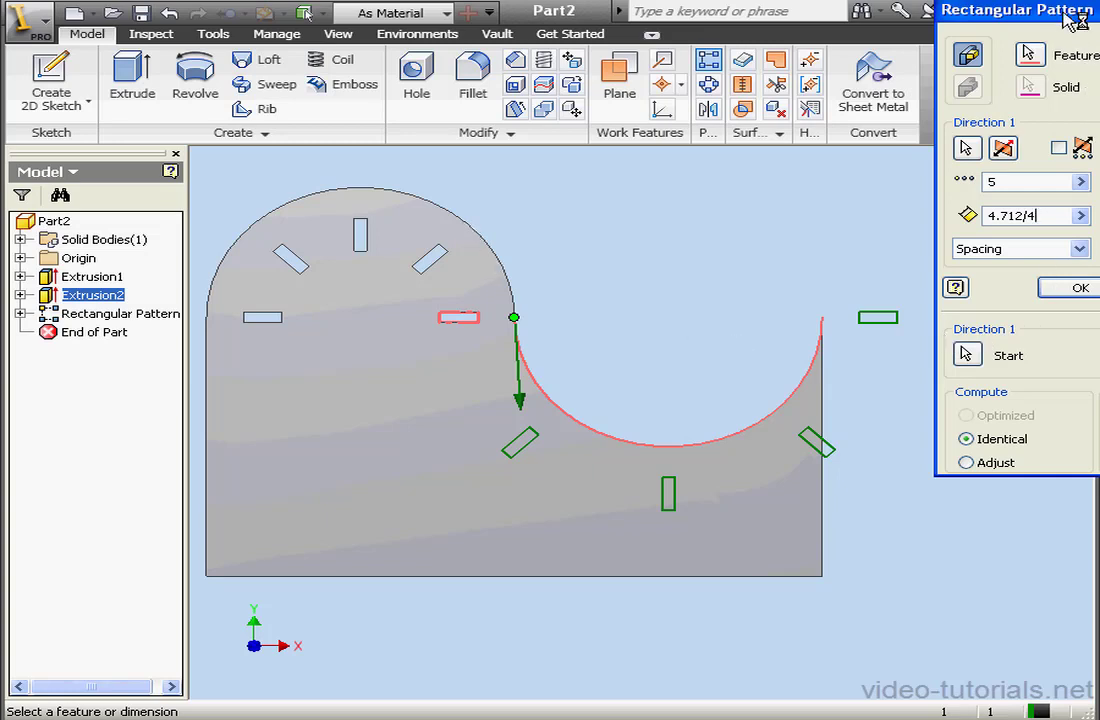
pyautogui.moveTo(1068, 18); pyautogui.dragTo(870, 58)
pyautogui.click(972, 344)
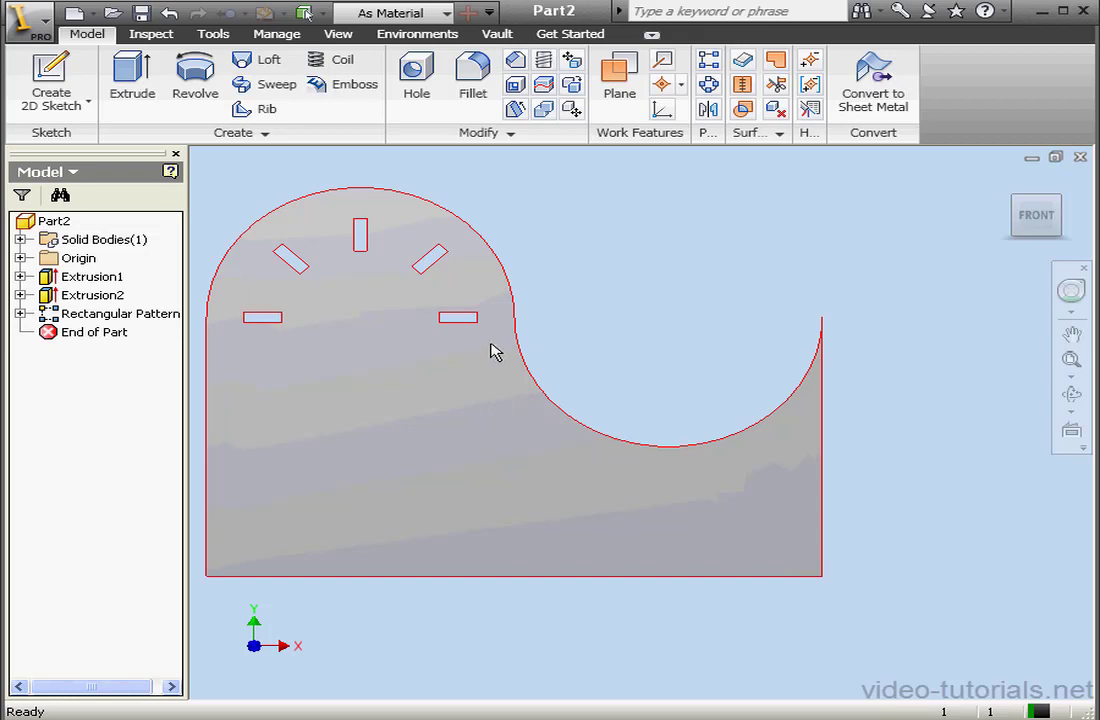
# - Start a sketch on the plate's front face and draw a vertical construction line from the concave arc's center to the bottom edge
pyautogui.click(408, 360)
pyautogui.rightClick(406, 356)
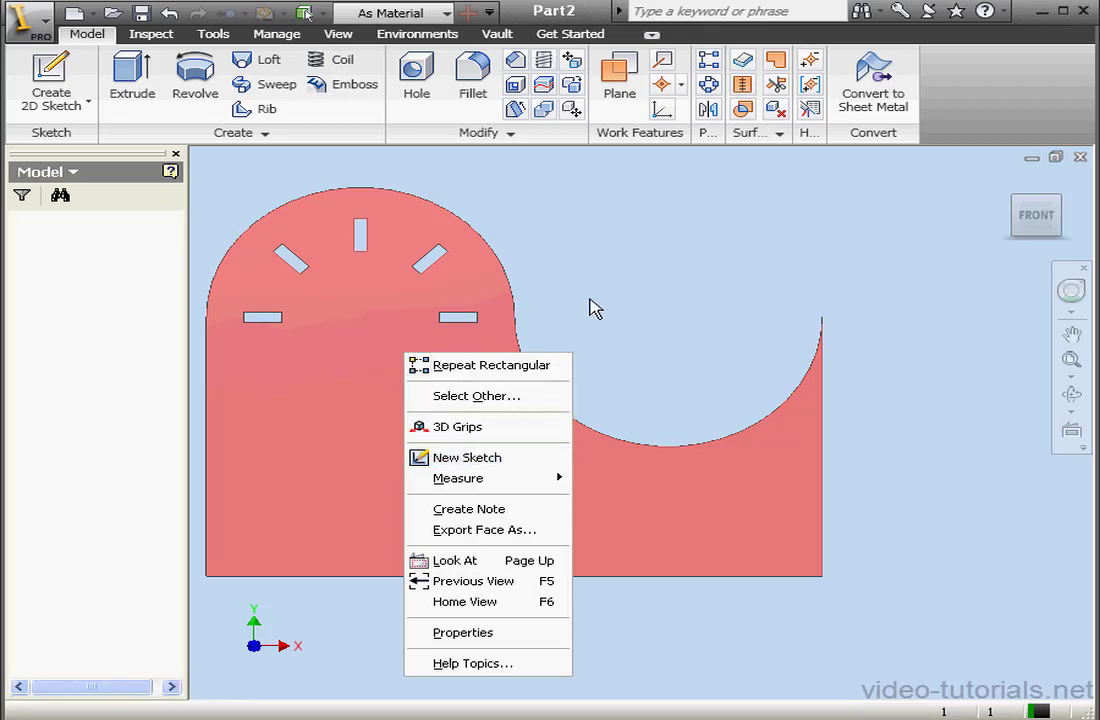
pyautogui.click(478, 459)
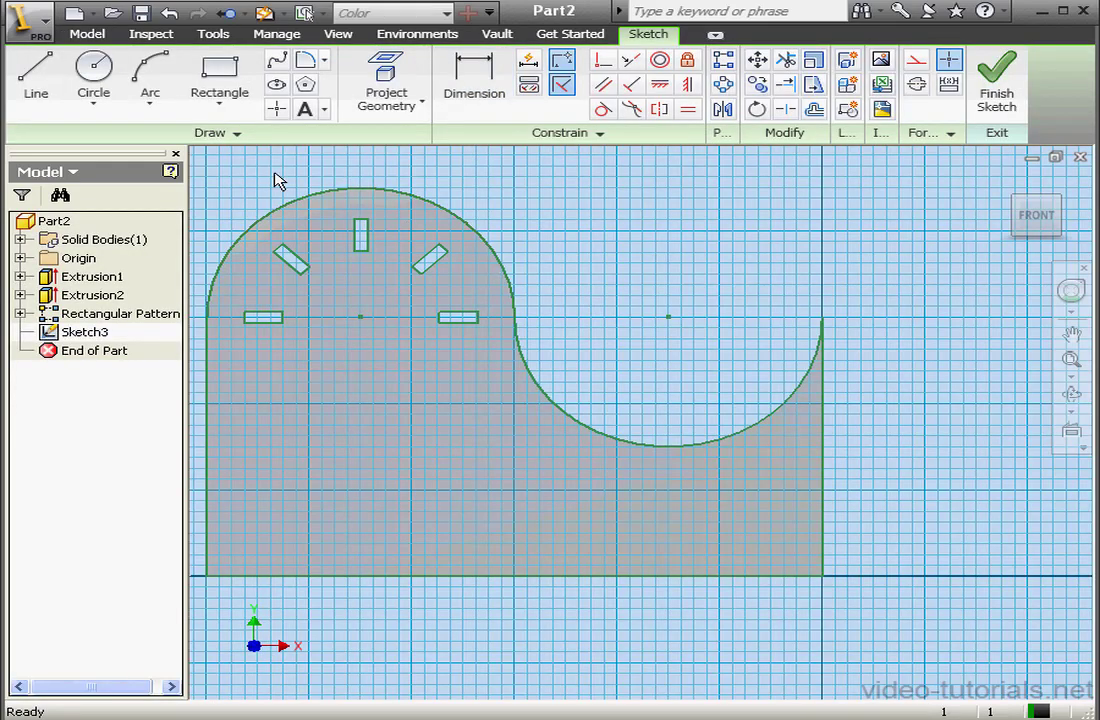
pyautogui.click(36, 78)
pyautogui.click(908, 58)
pyautogui.click(669, 317)
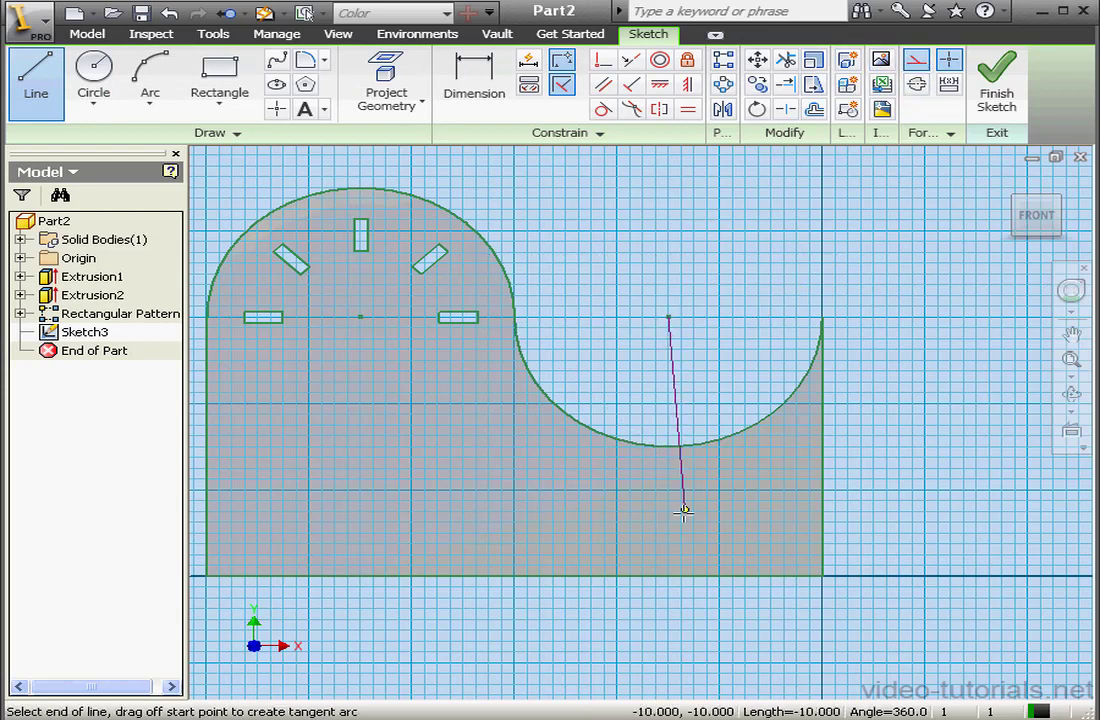
pyautogui.doubleClick(669, 576)
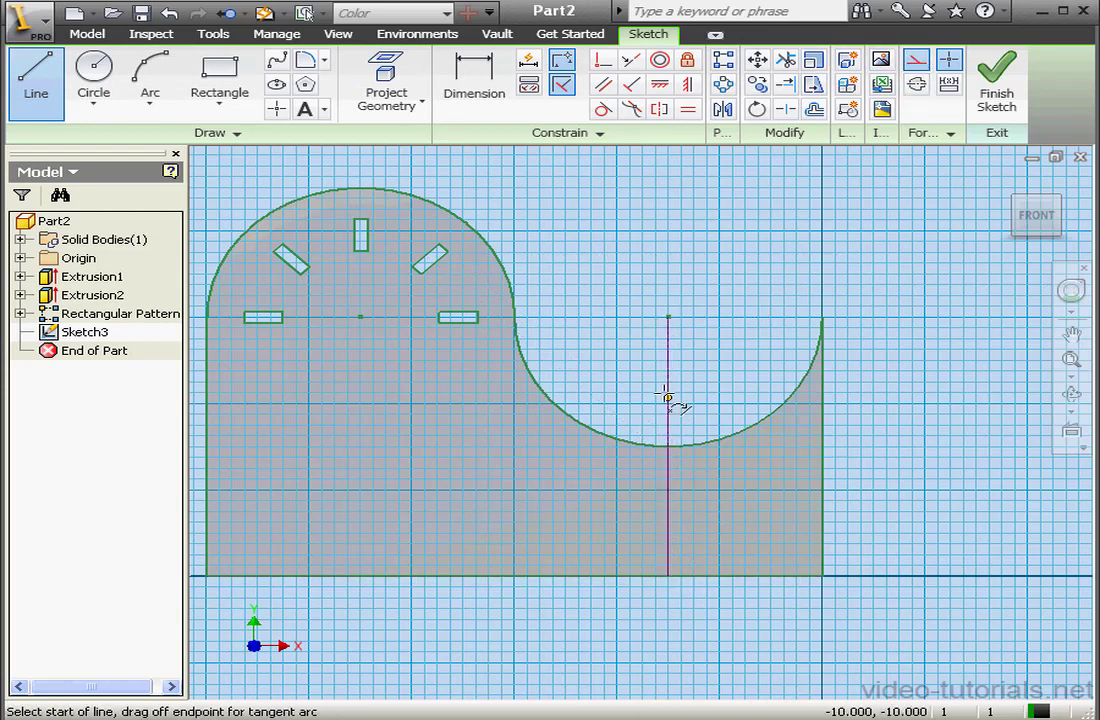
# - Draw a horizontal construction line from the convex arc's center to that arc's outer end at the plate's left edge
pyautogui.click(360, 317)
pyautogui.doubleClick(205, 317)
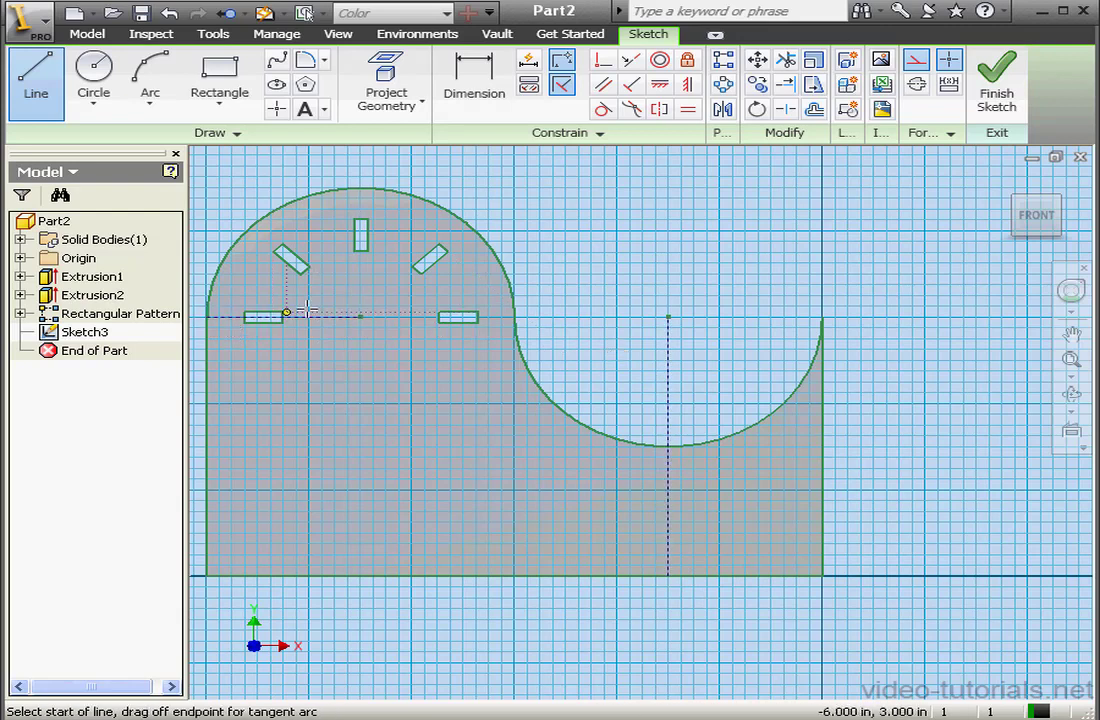
pyautogui.rightClick(570, 279)
pyautogui.click(628, 292)
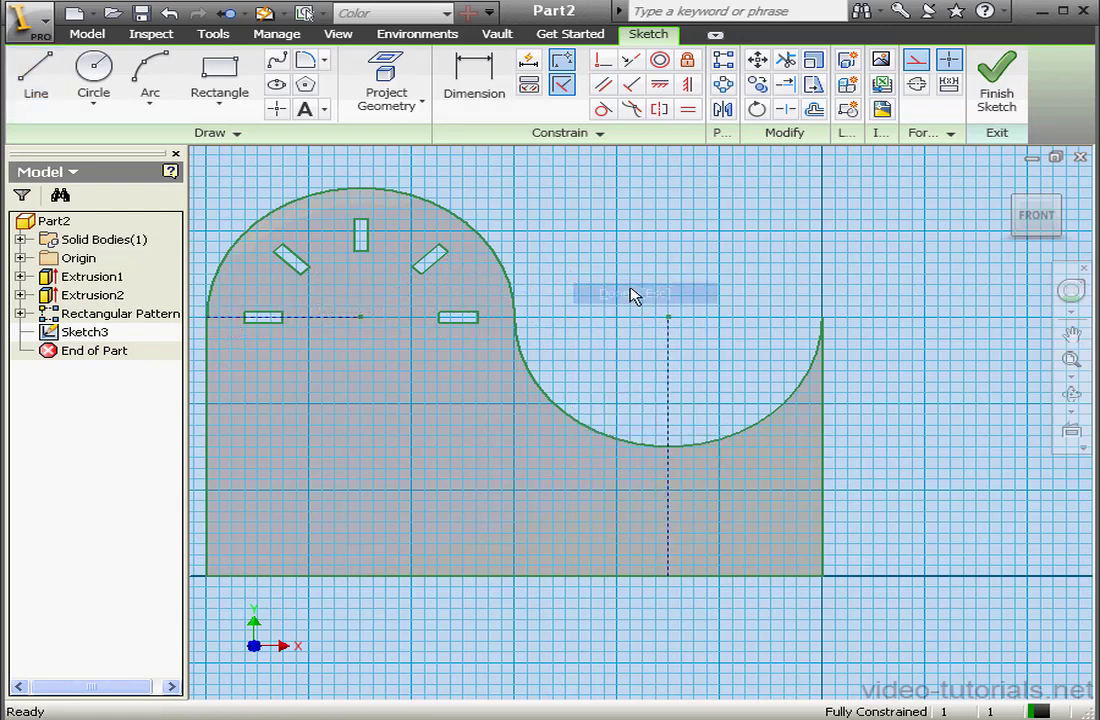
# - Draw a diagonal construction line between opposite corners of the original slot, the one nearest the concave arc
pyautogui.click(36, 78)
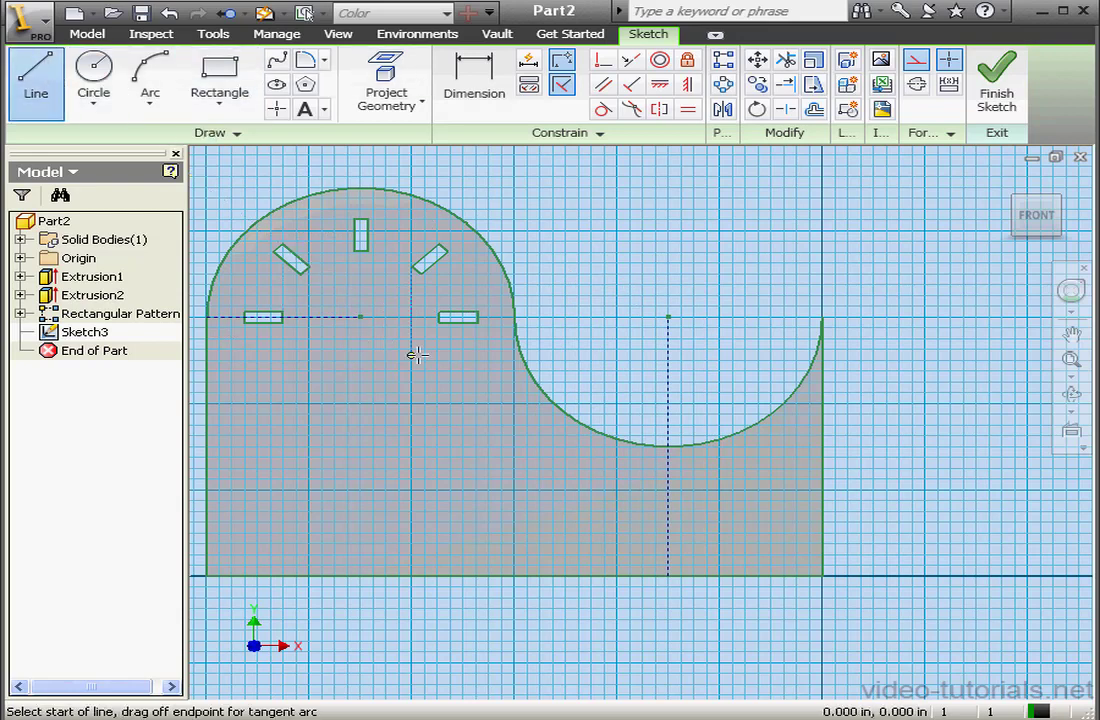
pyautogui.click(441, 320)
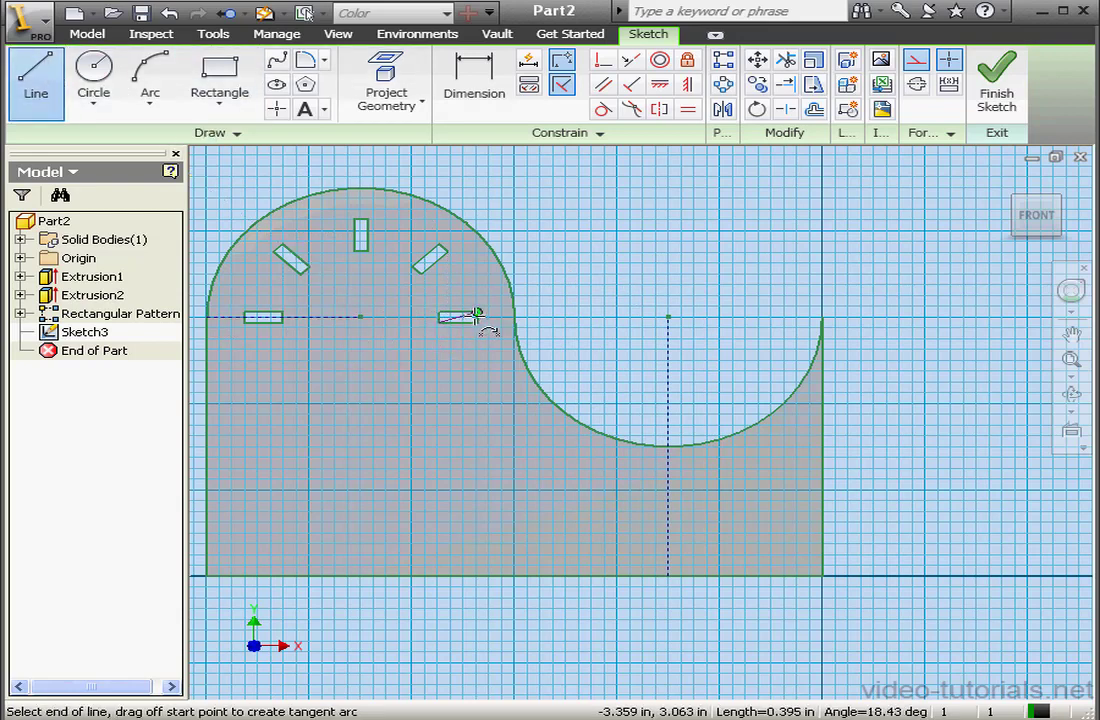
pyautogui.click(476, 315)
pyautogui.rightClick(498, 301)
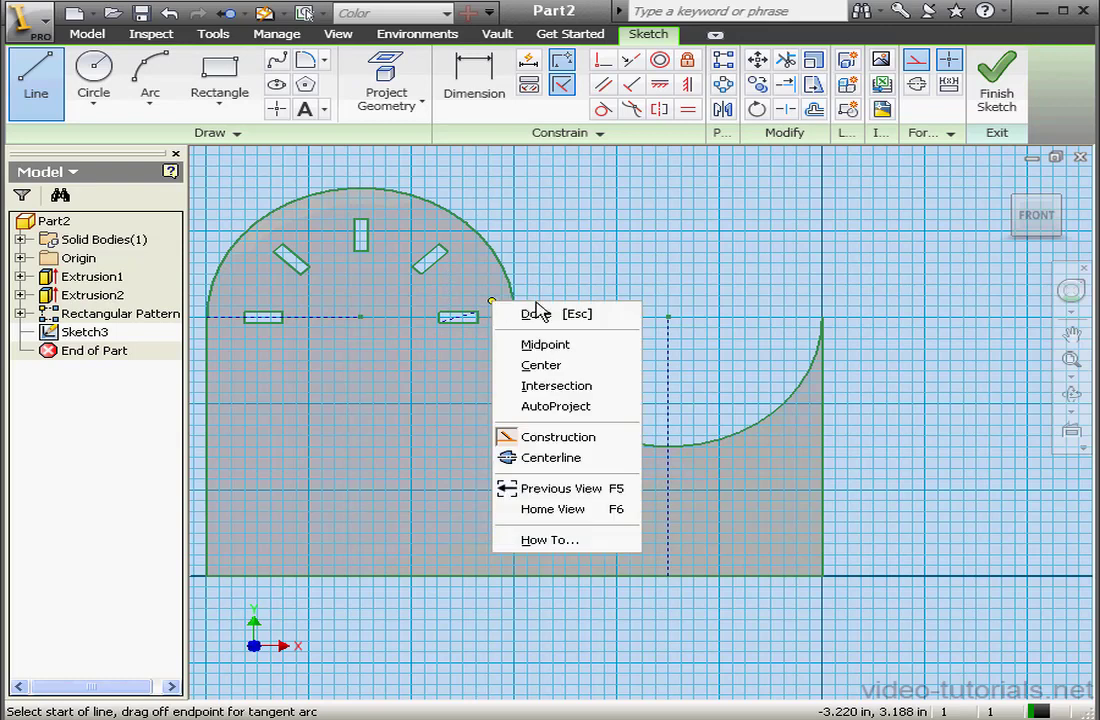
pyautogui.click(545, 313)
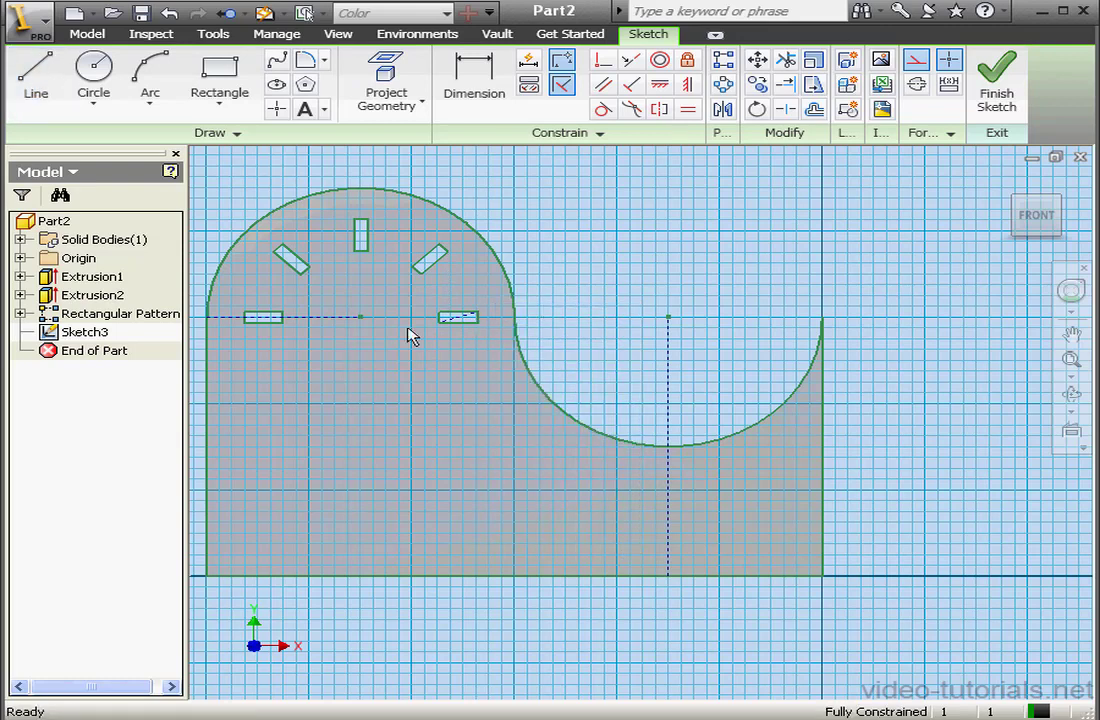
# - Turn off construction style and sketch a three-point arc of about 1.07 in radius from the slot diagonal's midpoint to the horizontal construction line
pyautogui.scroll(3, 412, 336)
pyautogui.moveTo(388, 320); pyautogui.dragTo(584, 373, button='middle')
pyautogui.scroll(3, 594, 376)
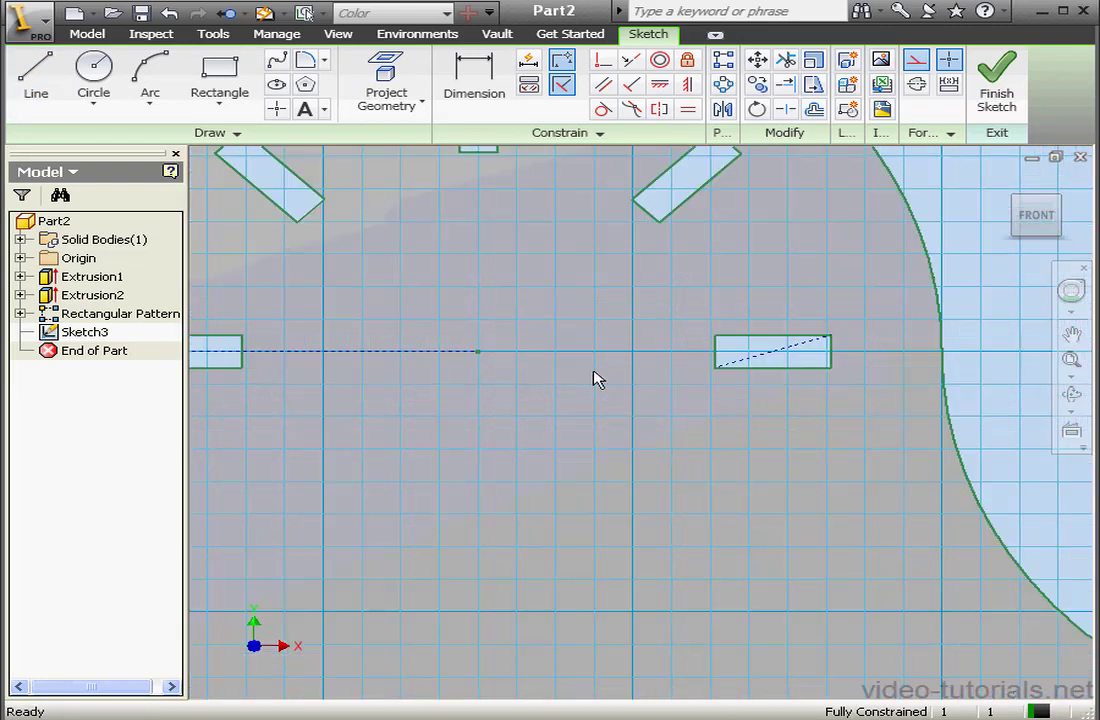
pyautogui.scroll(-3, 783, 292)
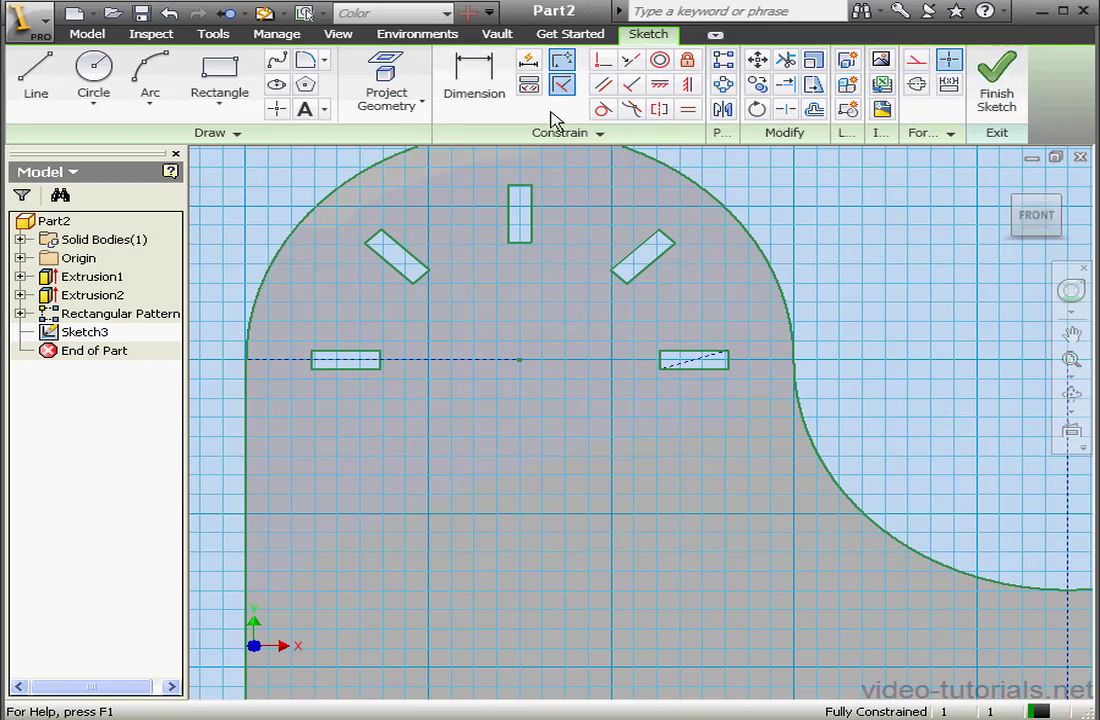
pyautogui.click(163, 76)
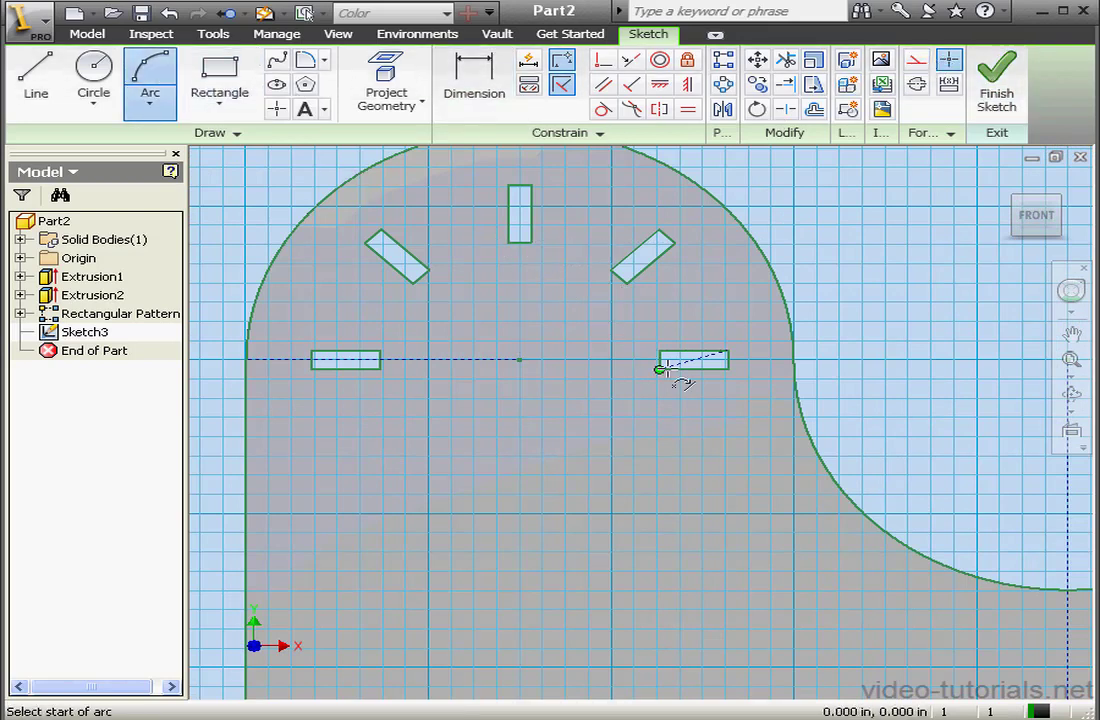
pyautogui.click(695, 357)
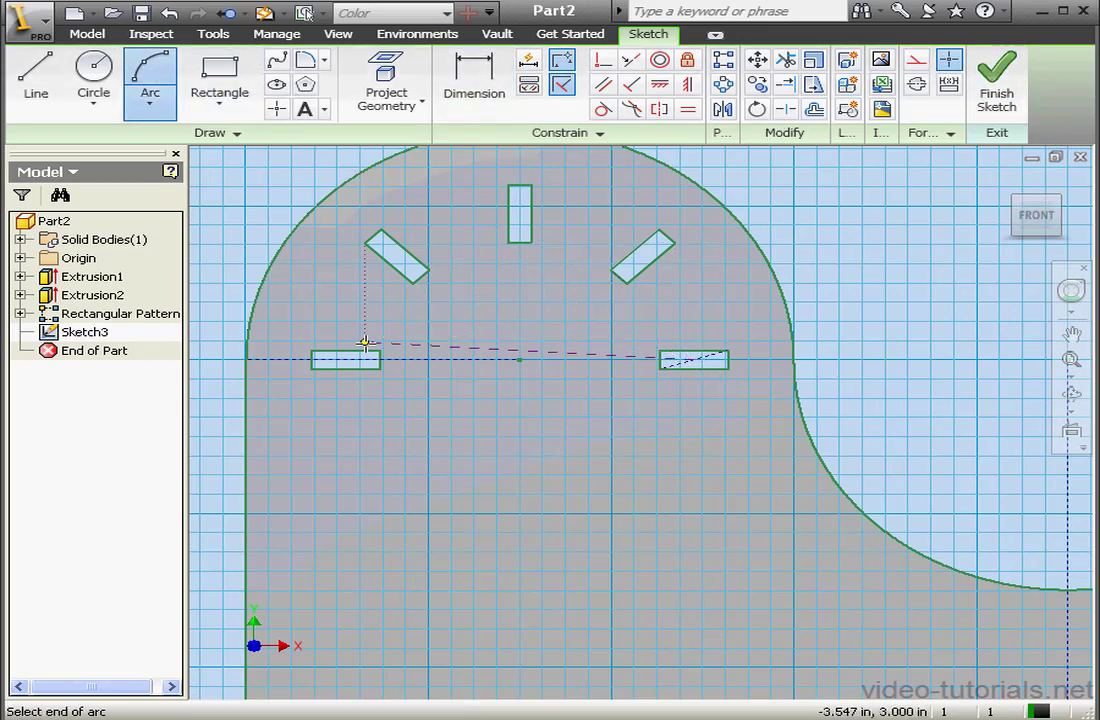
pyautogui.click(304, 358)
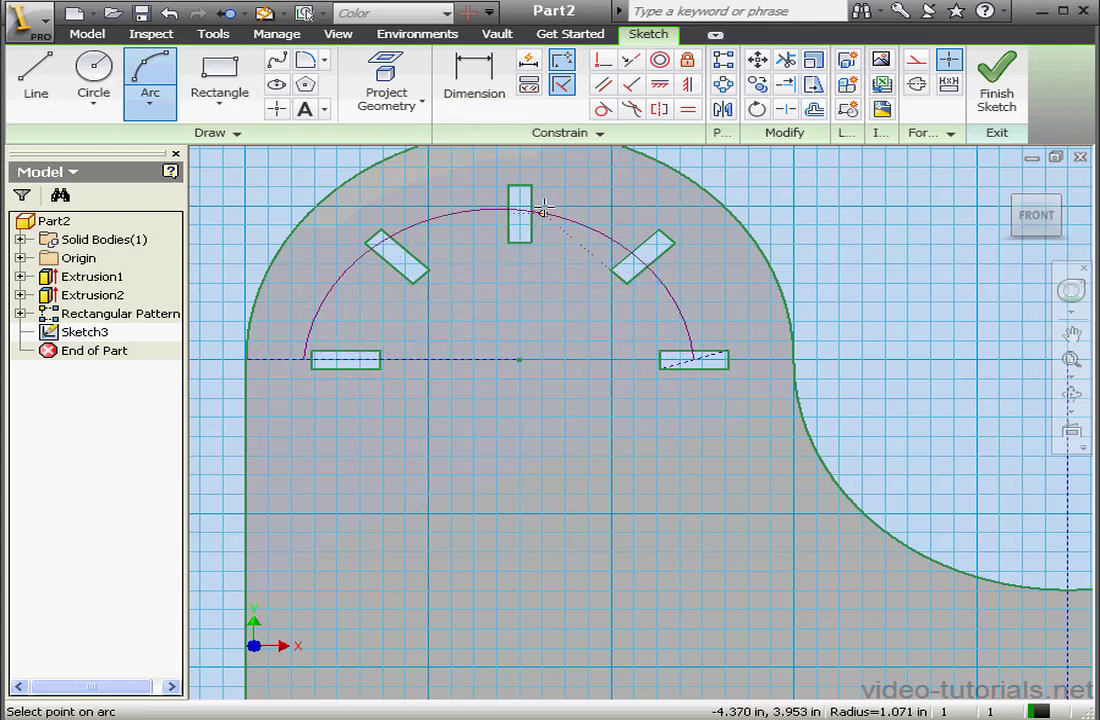
pyautogui.click(544, 210)
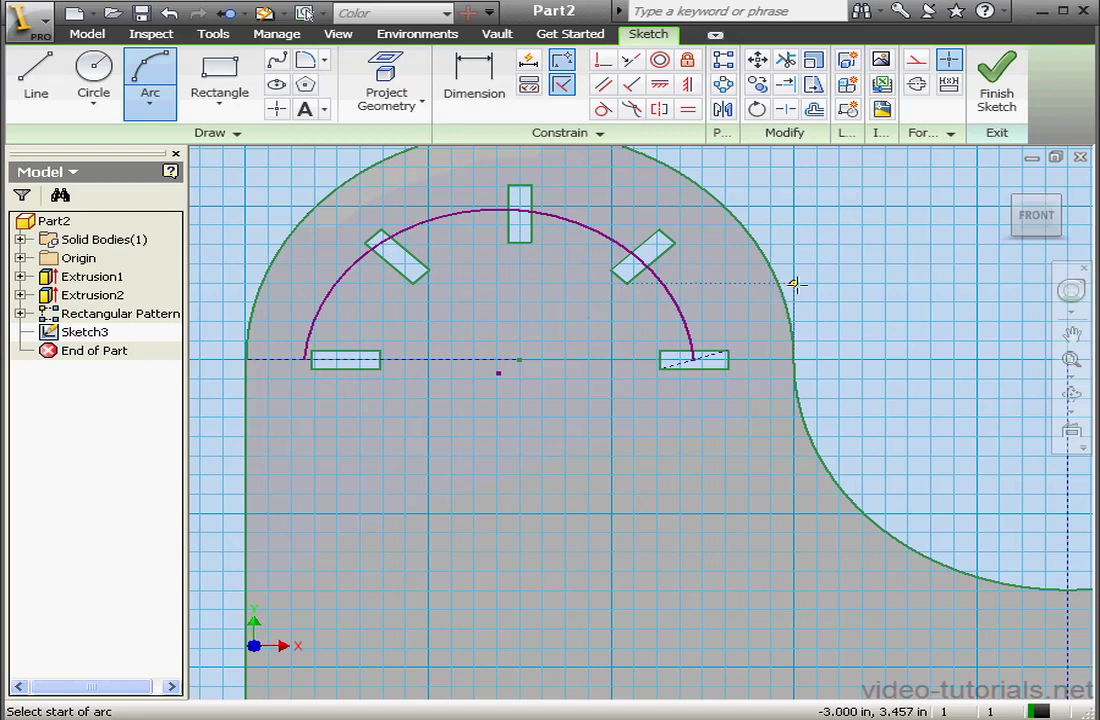
pyautogui.rightClick(843, 263)
pyautogui.click(921, 283)
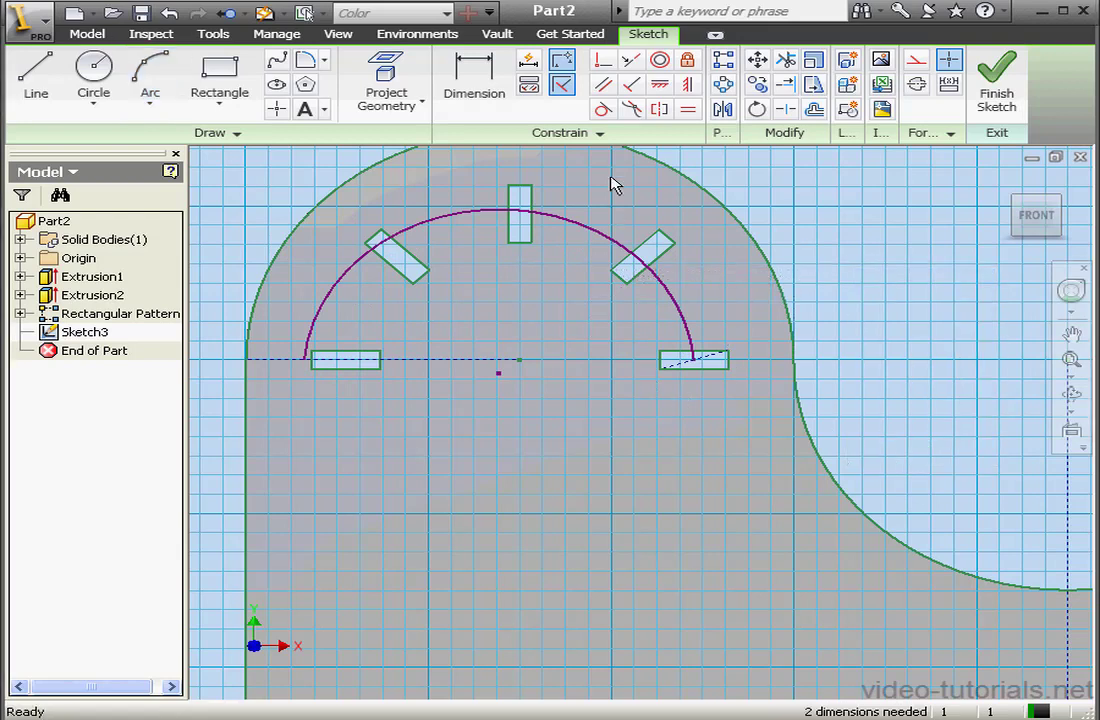
# - Make the new arc's center coincident with the center of the plate's convex arc
pyautogui.click(603, 60)
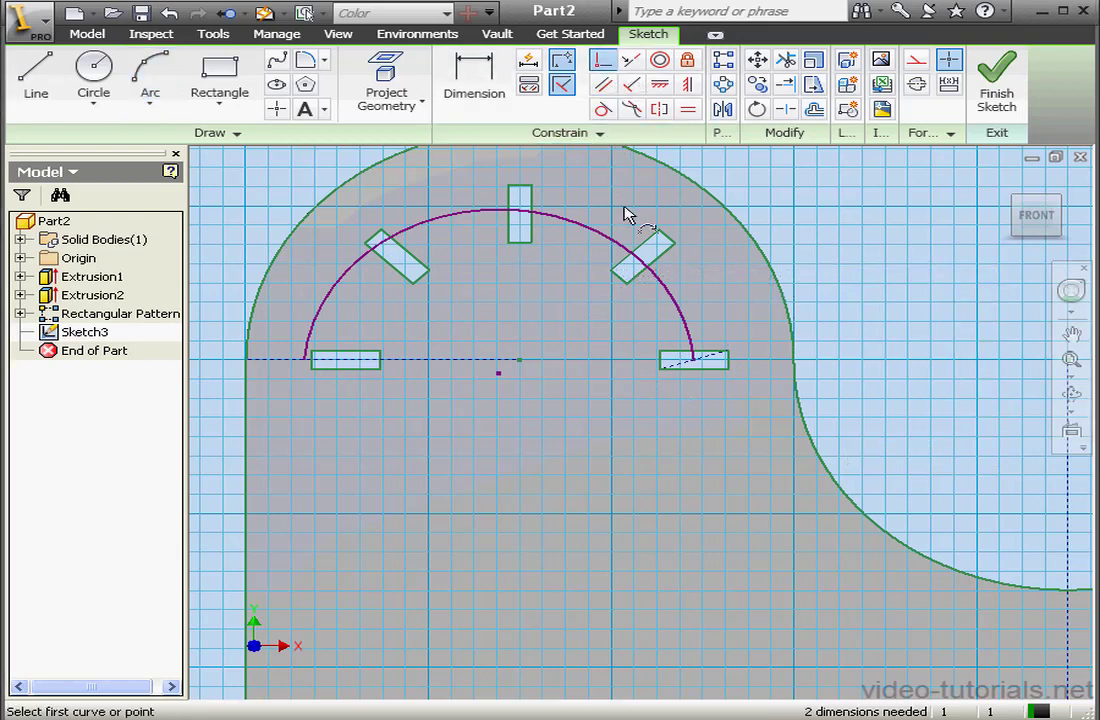
pyautogui.click(498, 374)
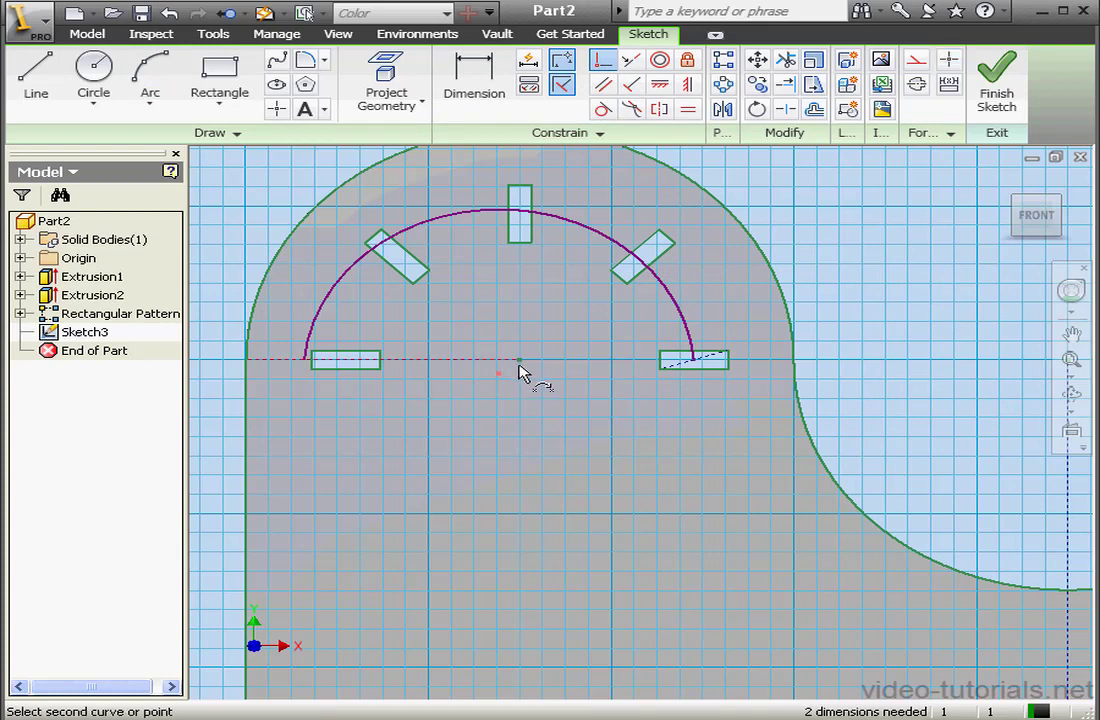
pyautogui.click(519, 360)
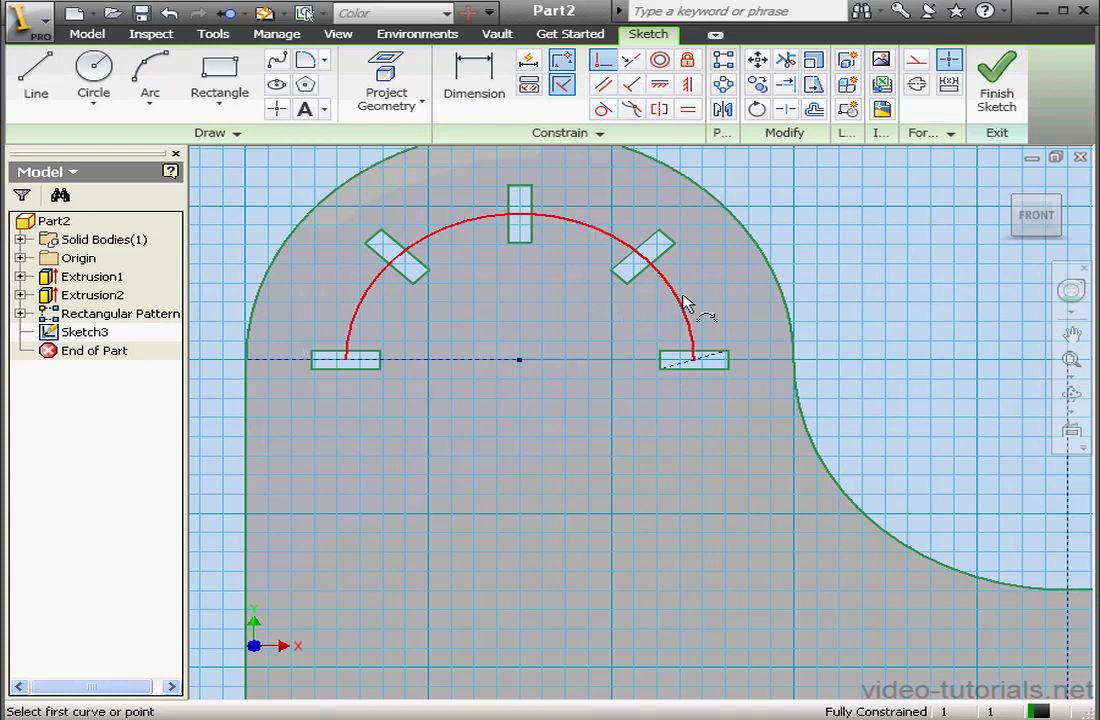
pyautogui.rightClick(862, 362)
pyautogui.click(920, 371)
# - Sketch a three-point arc from the original slot diagonal's midpoint to the vertical construction line, passing below the plate's concave arc
pyautogui.moveTo(928, 464)
pyautogui.mouseDown(button='middle')
pyautogui.moveTo(867, 440)
pyautogui.moveTo(658, 424)
pyautogui.mouseUp(button='middle')
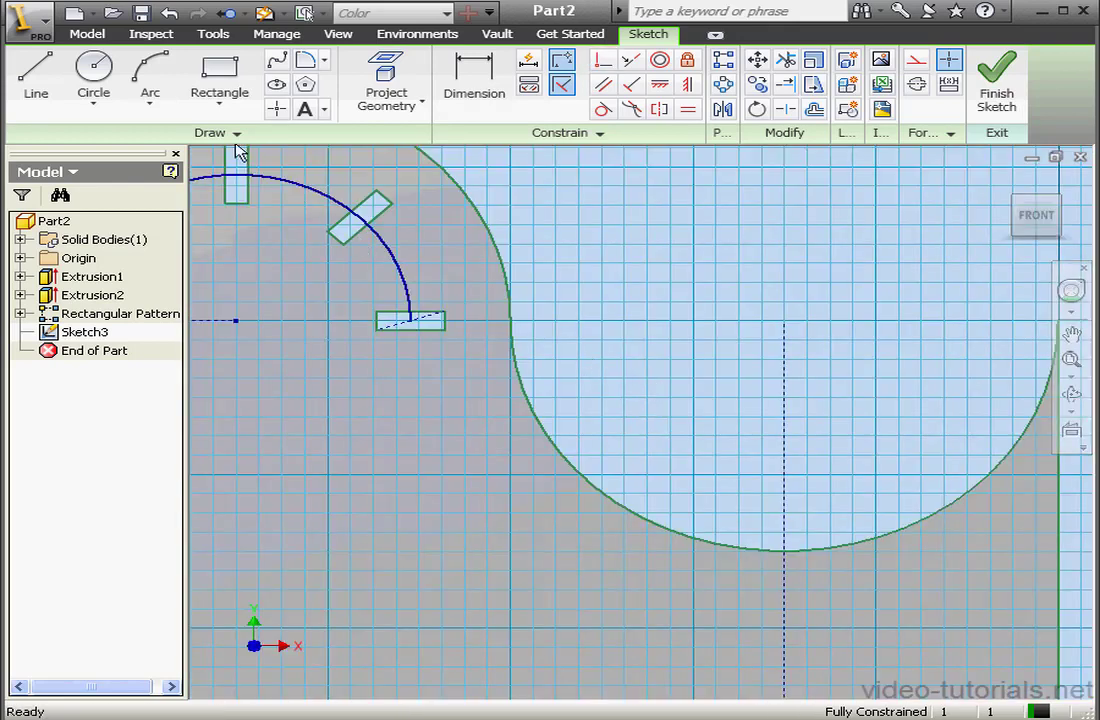
pyautogui.click(148, 75)
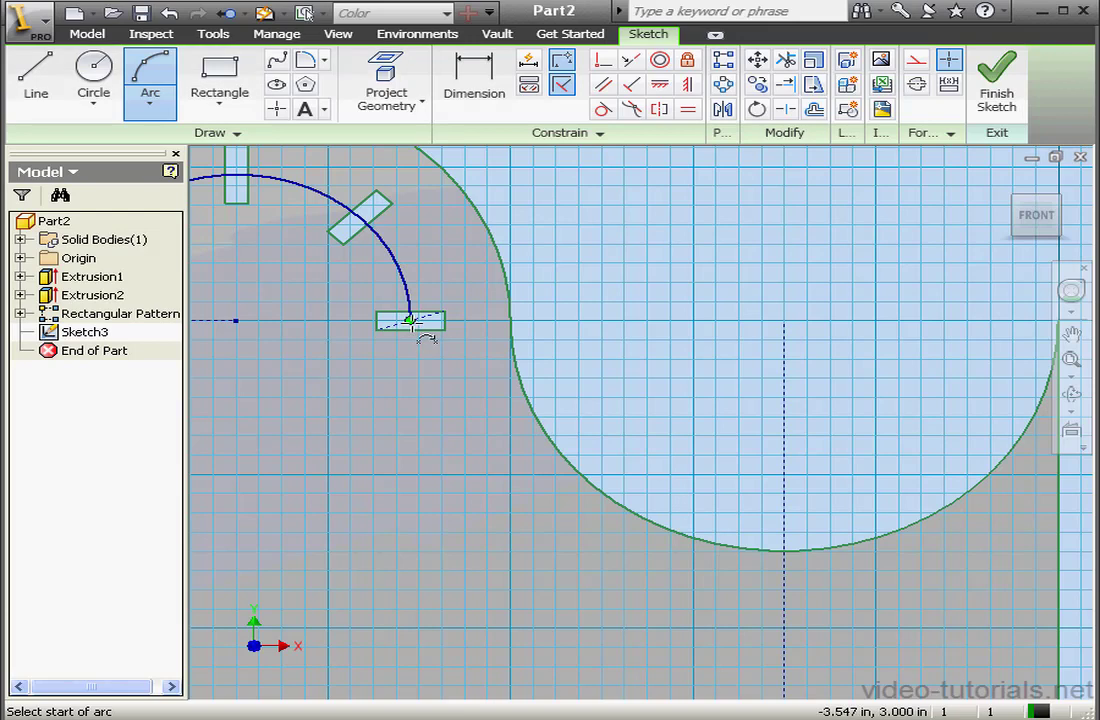
pyautogui.click(410, 322)
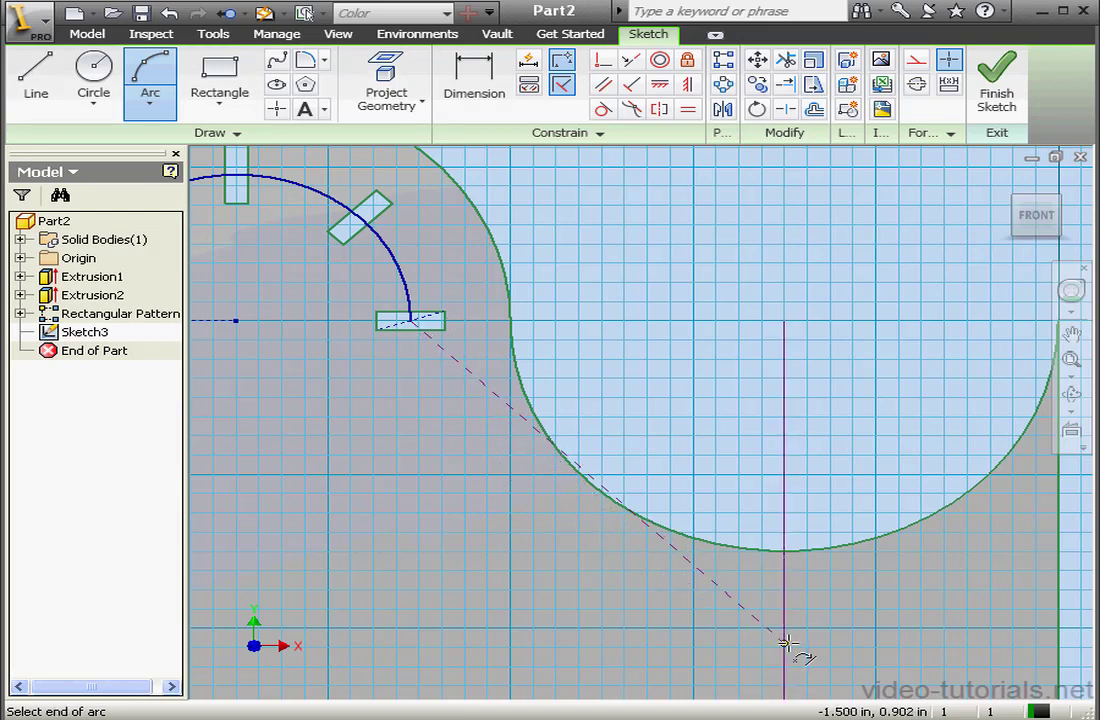
pyautogui.click(783, 643)
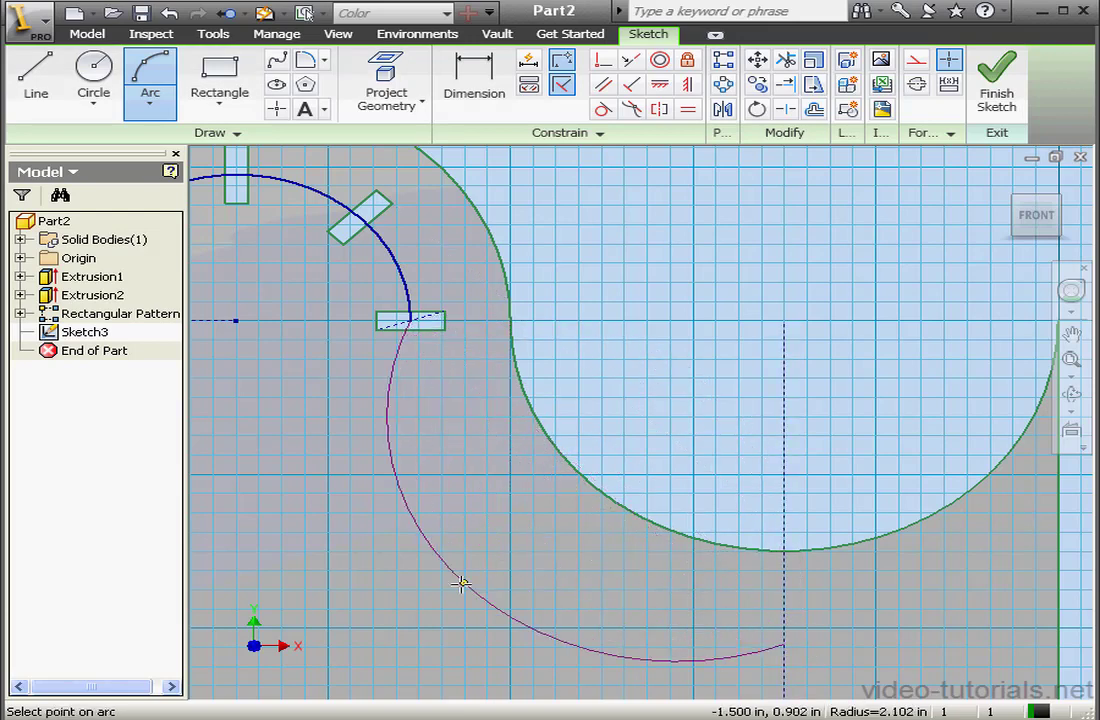
pyautogui.click(458, 584)
pyautogui.rightClick(649, 389)
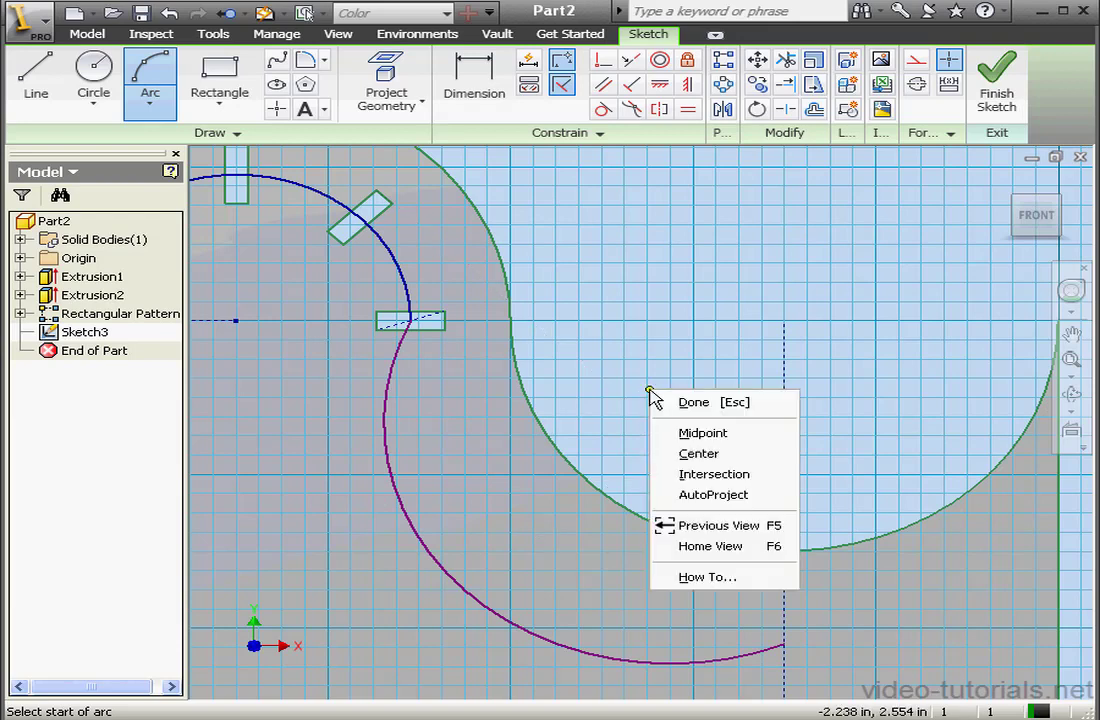
pyautogui.click(656, 409)
# - Make the new arc's center coincident with the concave arc's center and finish the sketch
pyautogui.click(603, 59)
pyautogui.click(671, 425)
pyautogui.click(784, 322)
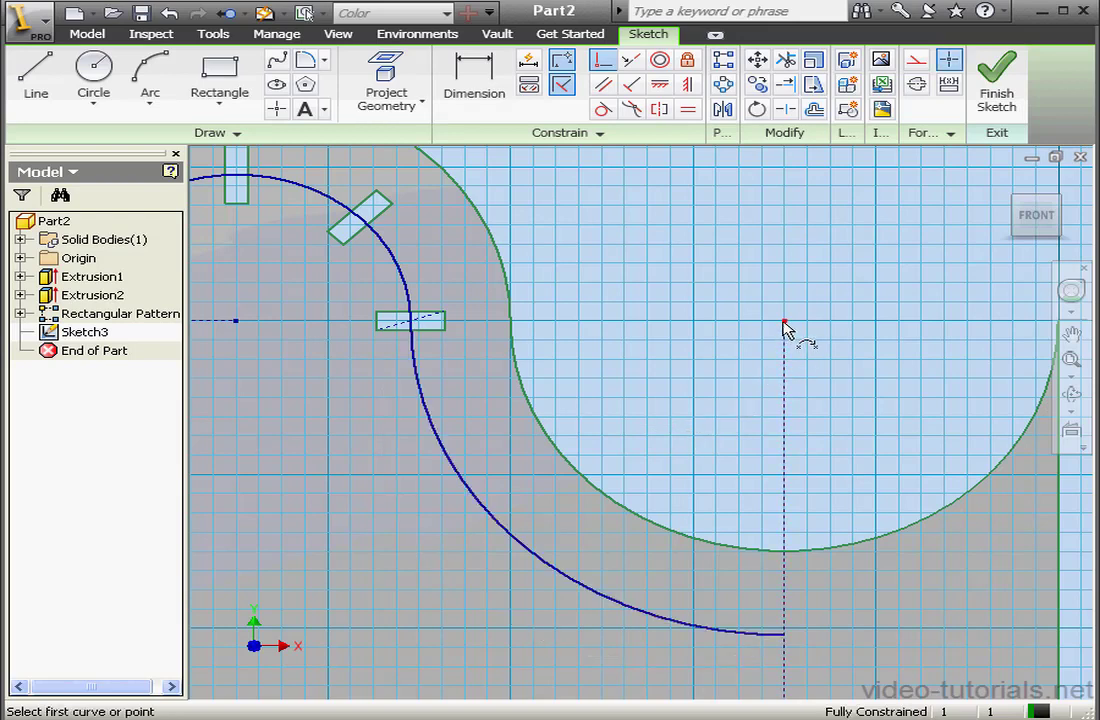
pyautogui.rightClick(680, 287)
pyautogui.click(732, 293)
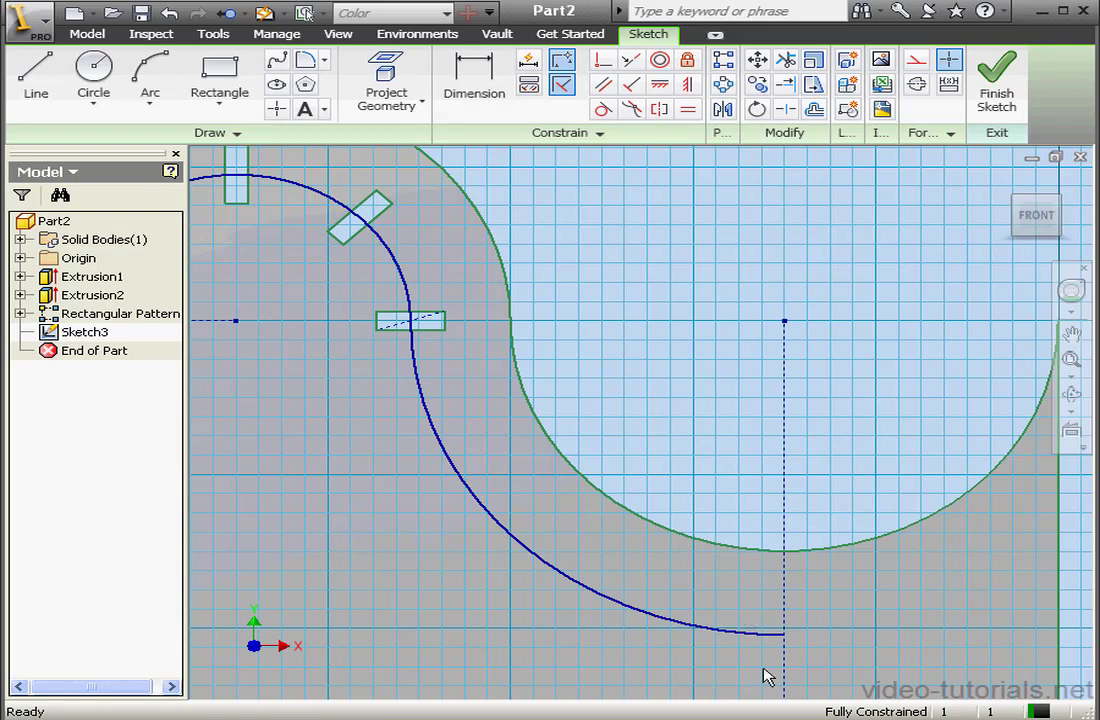
pyautogui.click(997, 90)
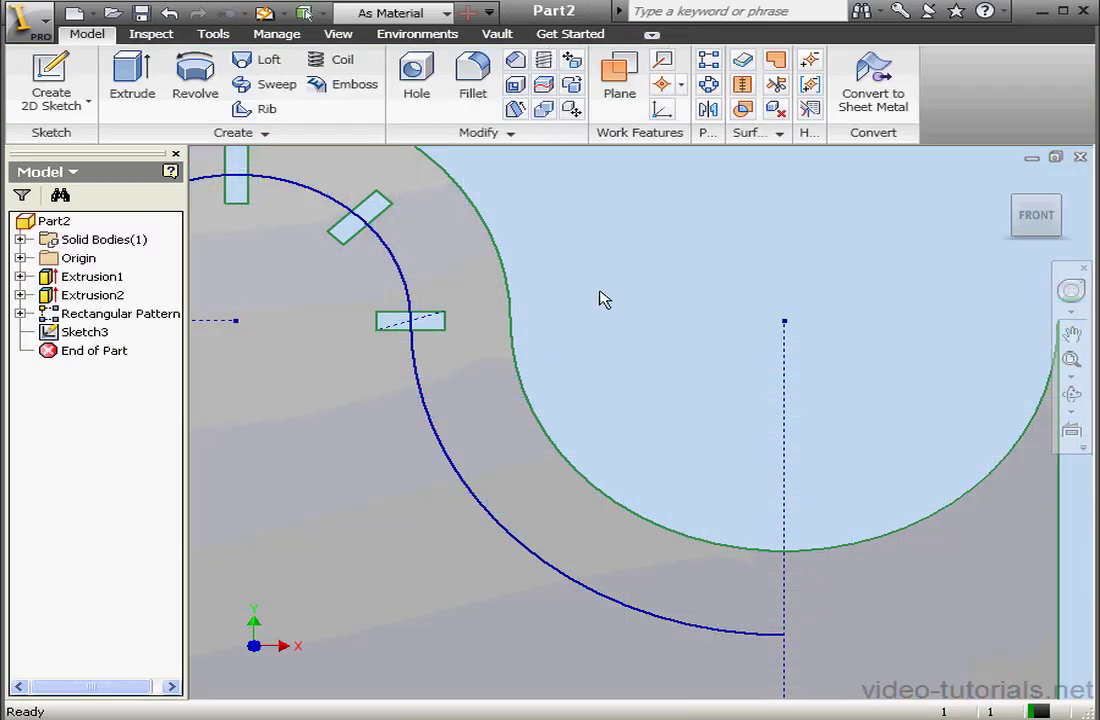
# - Delete the existing rectangular pattern of slots along the convex arc
pyautogui.scroll(3, 586, 314)
pyautogui.moveTo(586, 316); pyautogui.dragTo(676, 318, button='middle')
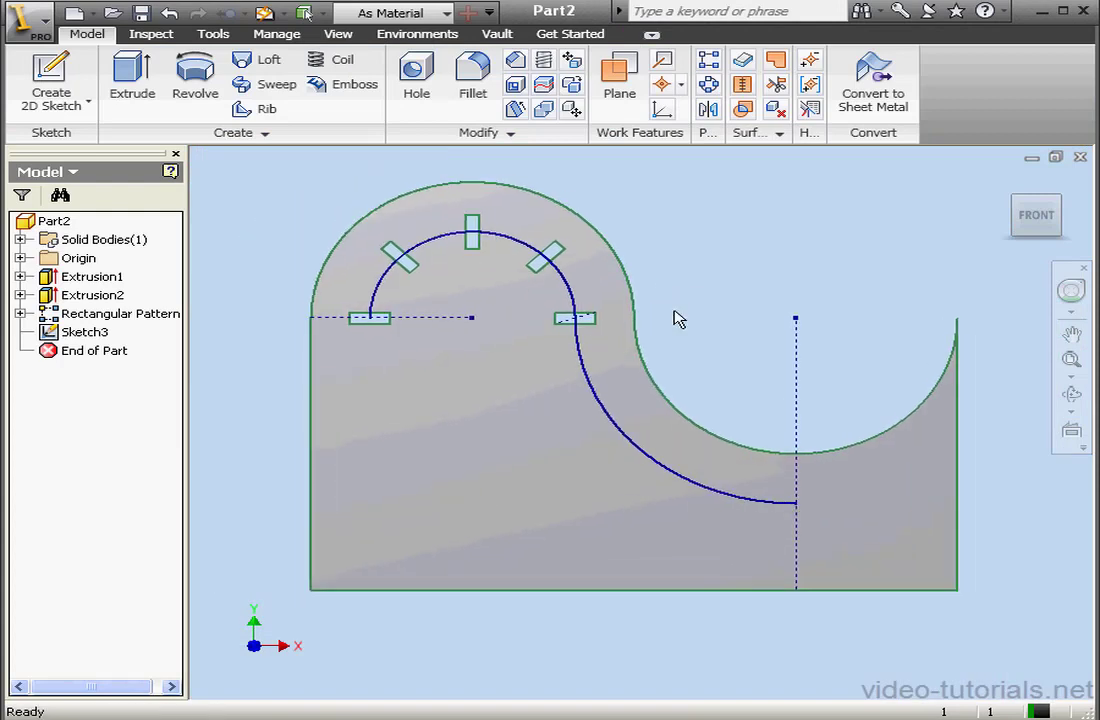
pyautogui.rightClick(95, 313)
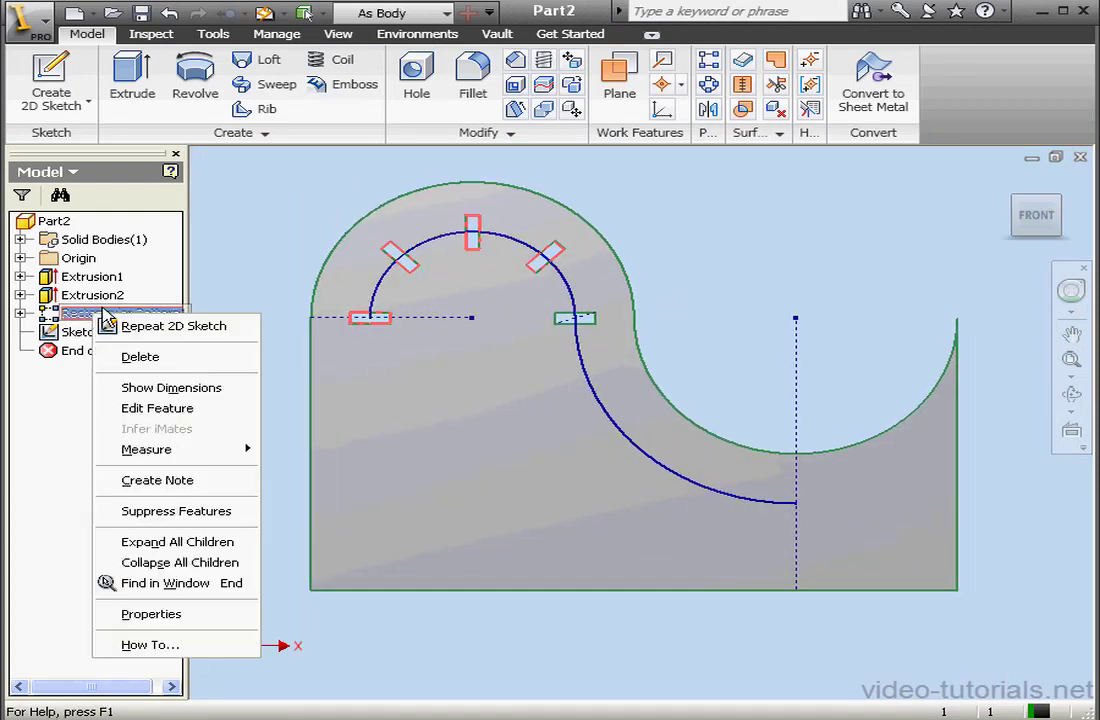
pyautogui.click(176, 366)
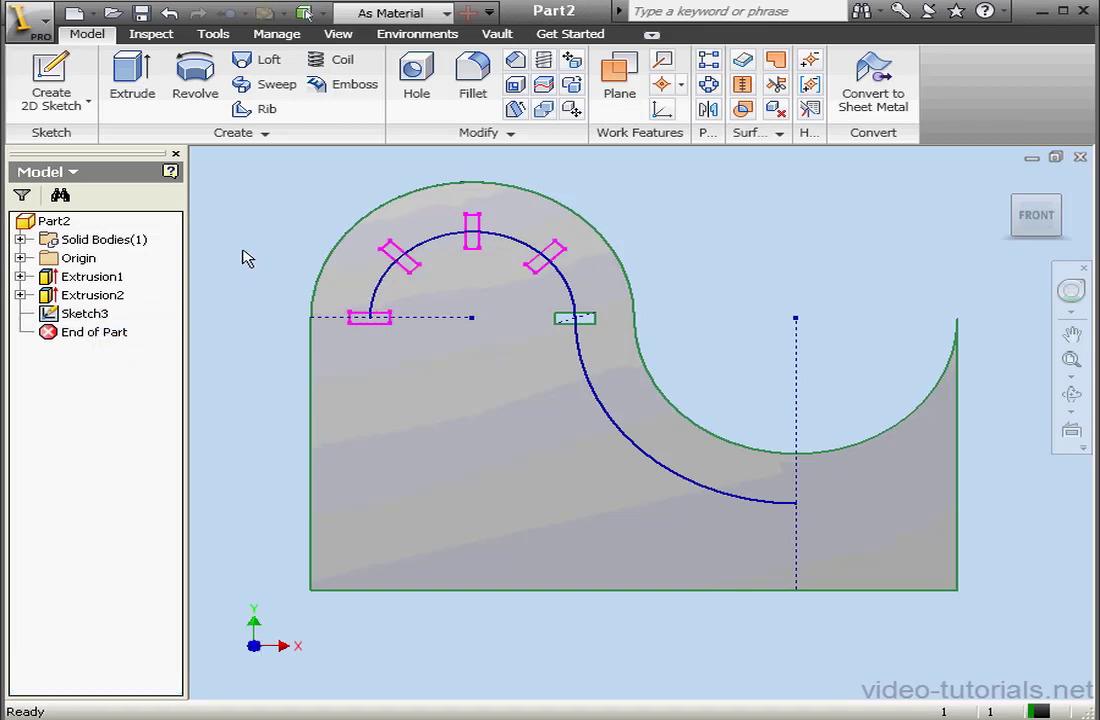
# - Start a rectangular pattern of the slot cut Extrusion2 along the sketched convex arc, with the orientation following Direction1
pyautogui.click(708, 59)
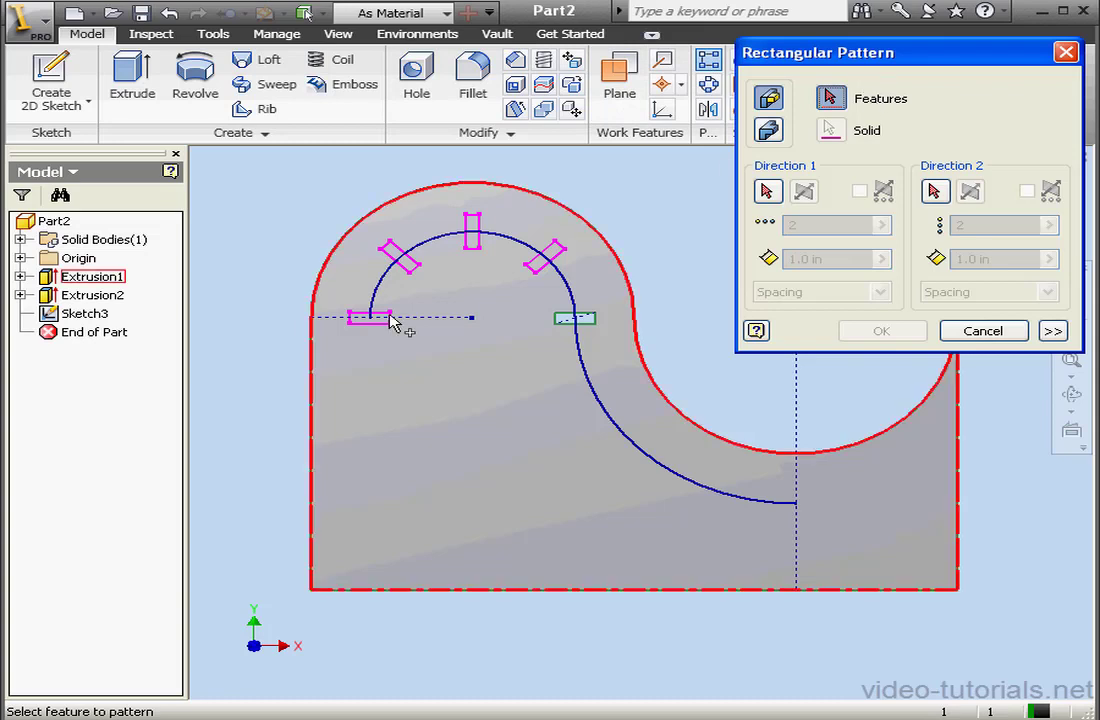
pyautogui.click(88, 297)
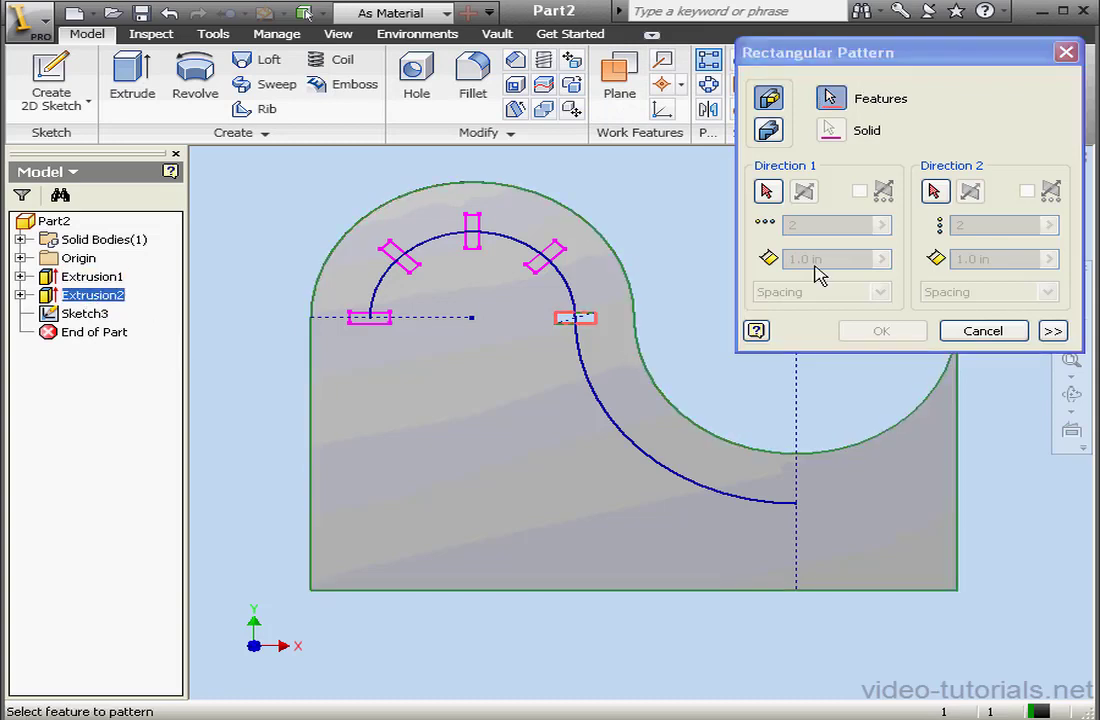
pyautogui.click(768, 192)
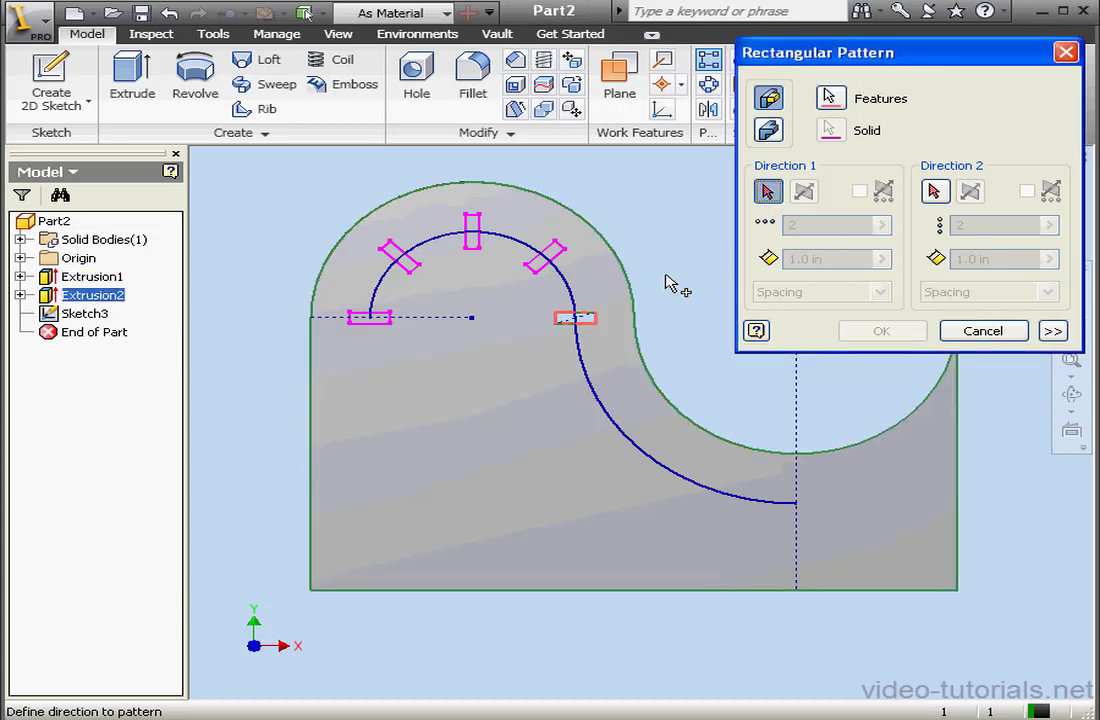
pyautogui.click(578, 312)
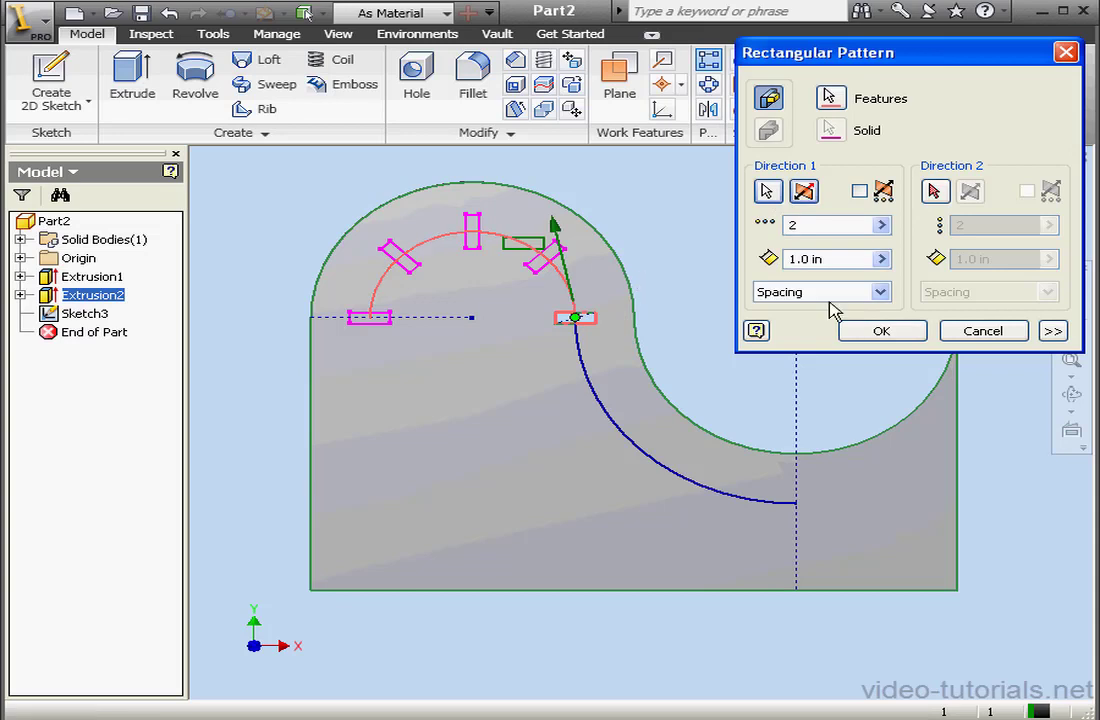
pyautogui.click(1053, 331)
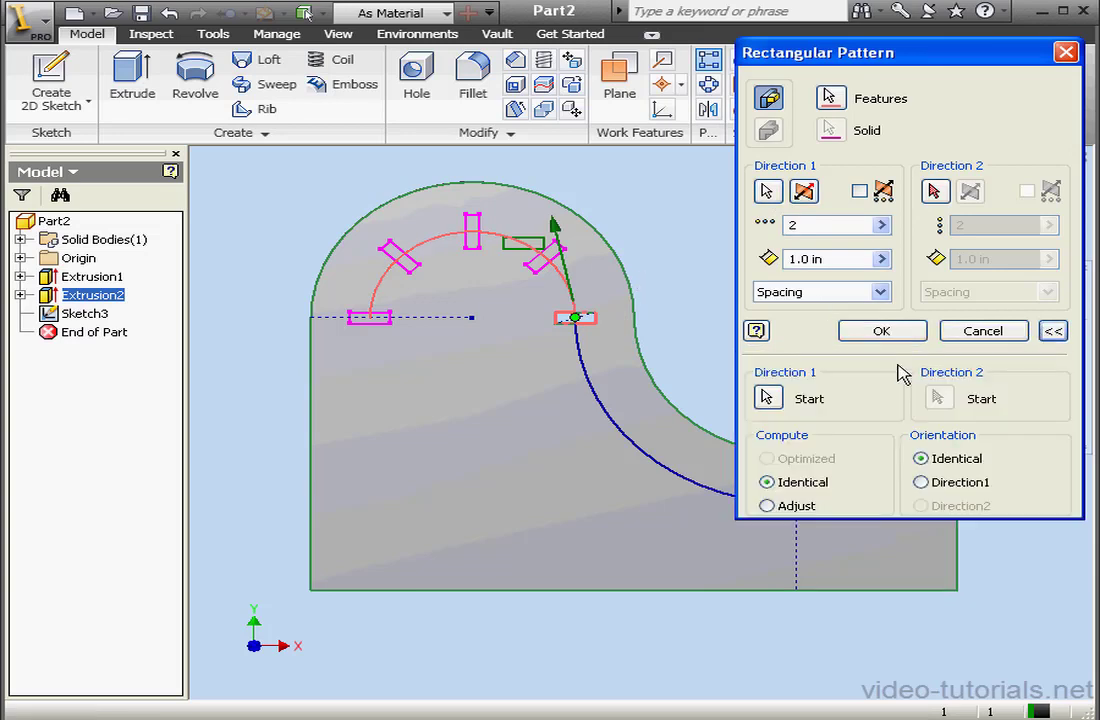
pyautogui.click(921, 482)
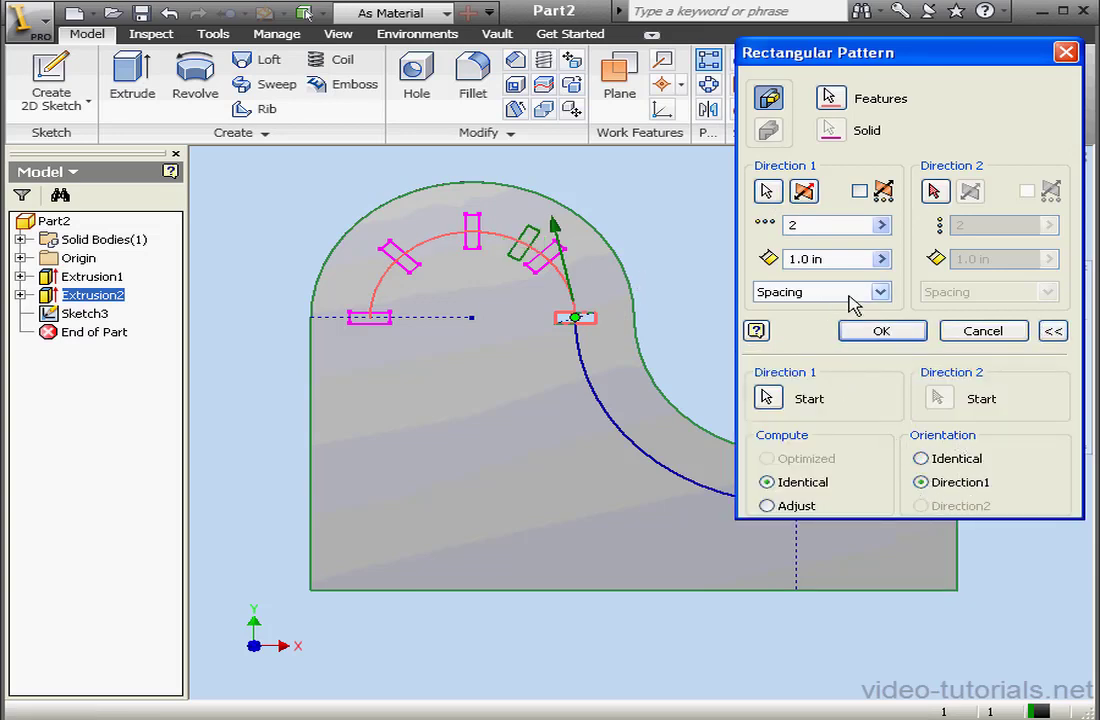
# - Set the convex-arc pattern to 5 occurrences spread over the Curve Length and create it
pyautogui.doubleClick(820, 225)
pyautogui.write('5')
pyautogui.click(880, 292)
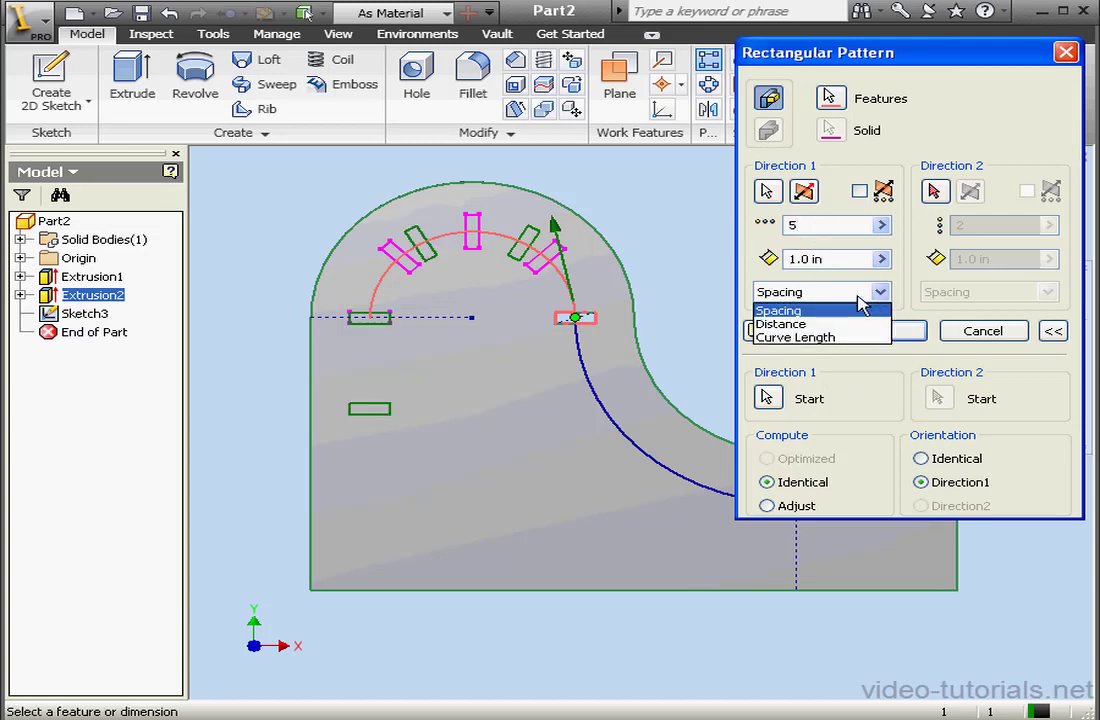
pyautogui.click(838, 338)
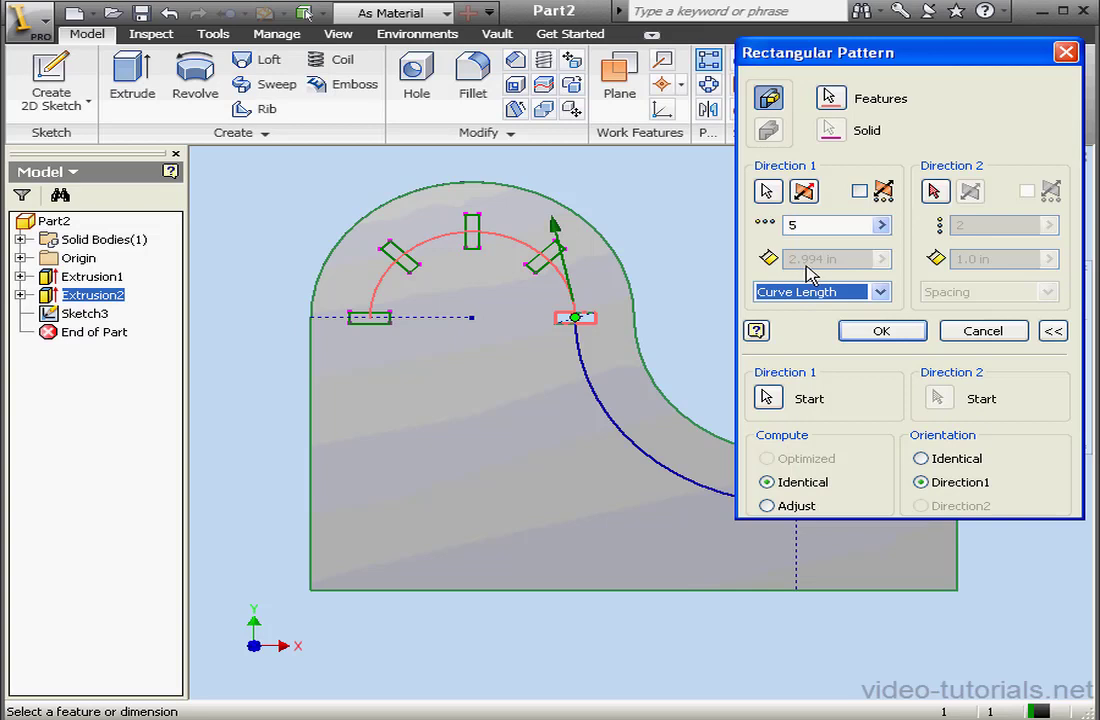
pyautogui.click(882, 333)
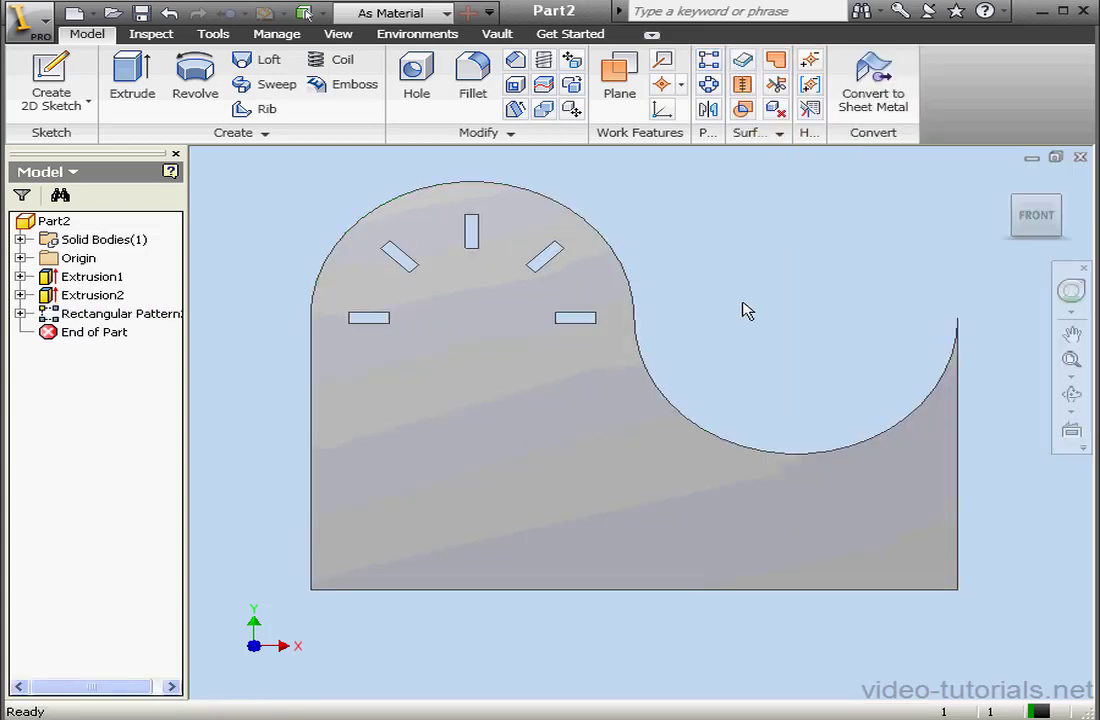
# - Turn on the visibility of the path sketch Sketch3 used by the new slot pattern
pyautogui.click(20, 313)
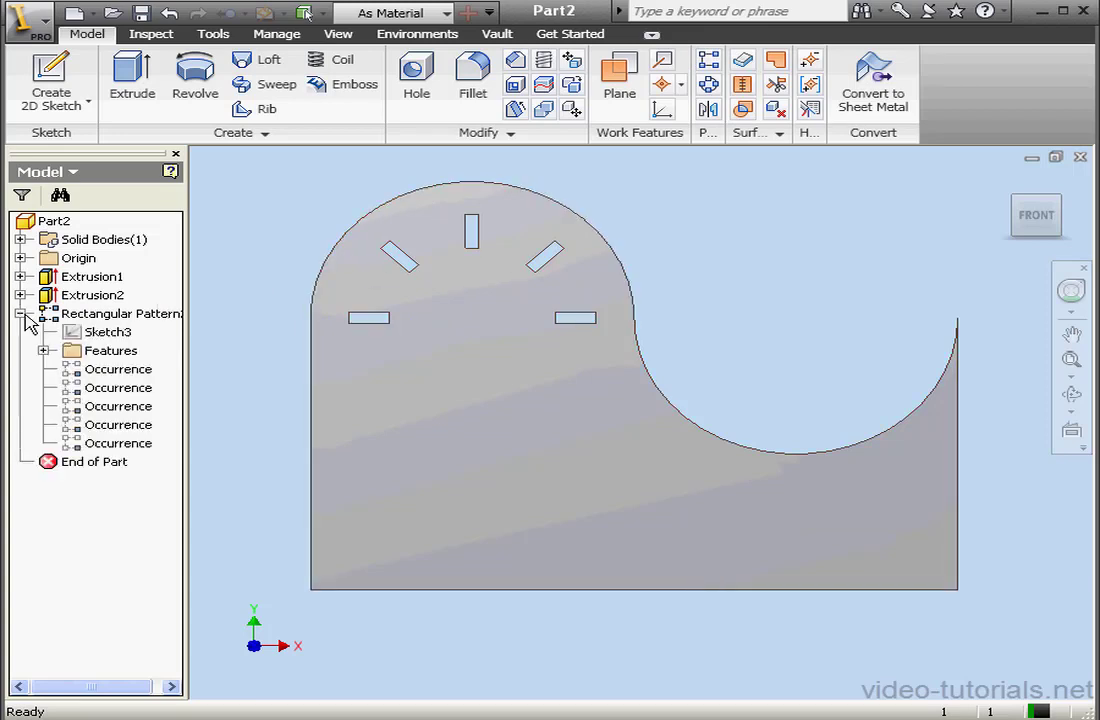
pyautogui.rightClick(102, 332)
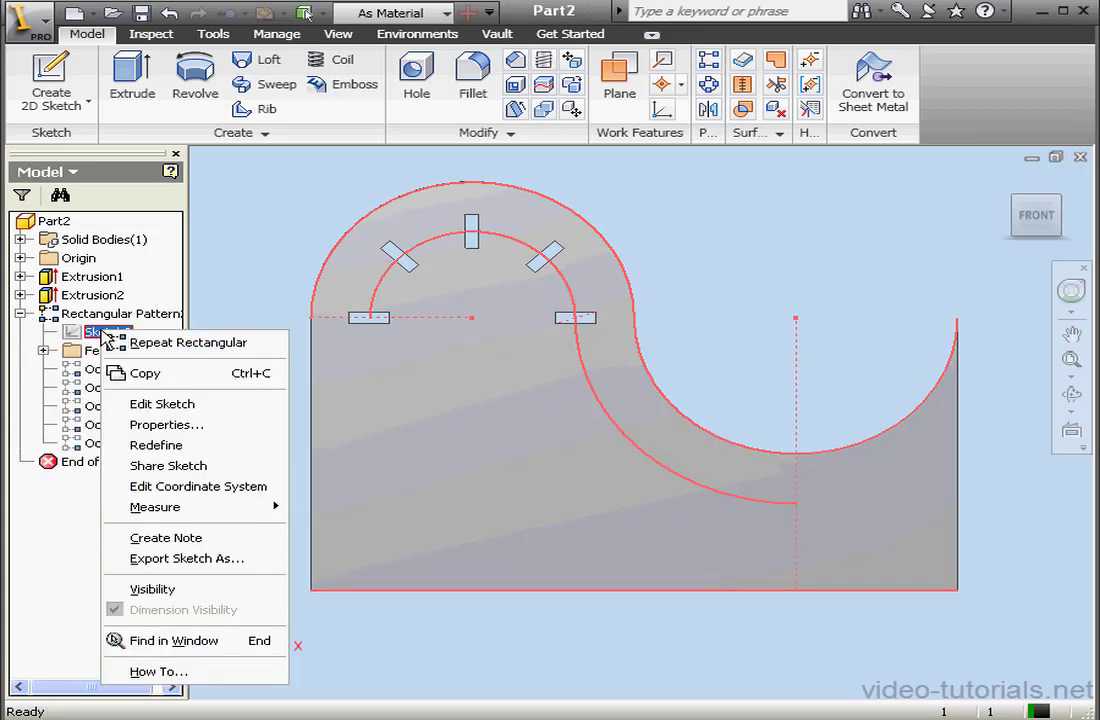
pyautogui.click(118, 591)
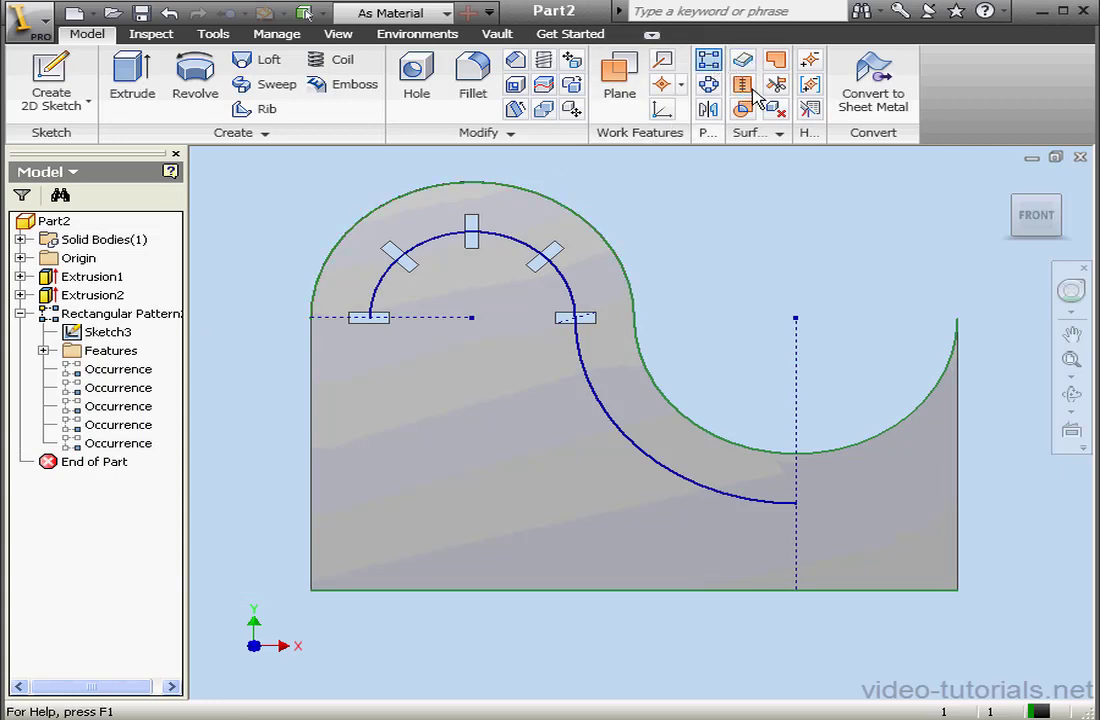
# - Start a second rectangular pattern of Extrusion2 along the sketched arc below the concave edge, with orientation set to Direction1
pyautogui.click(708, 59)
pyautogui.moveTo(886, 54); pyautogui.dragTo(864, 50)
pyautogui.click(88, 294)
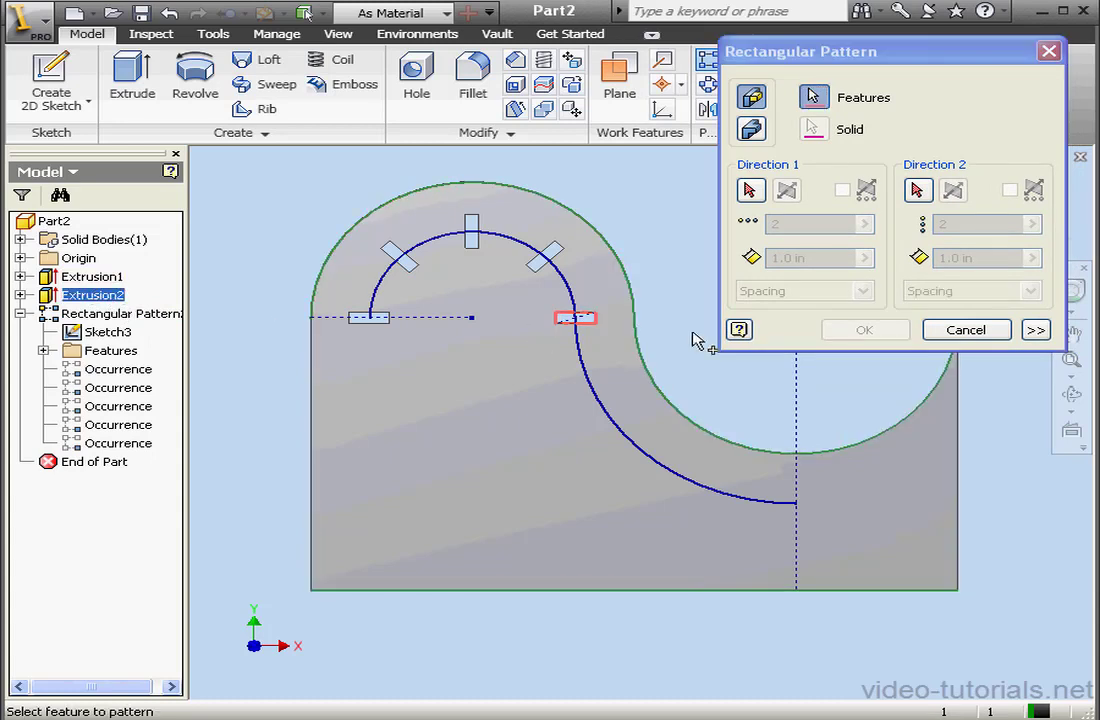
pyautogui.click(1036, 330)
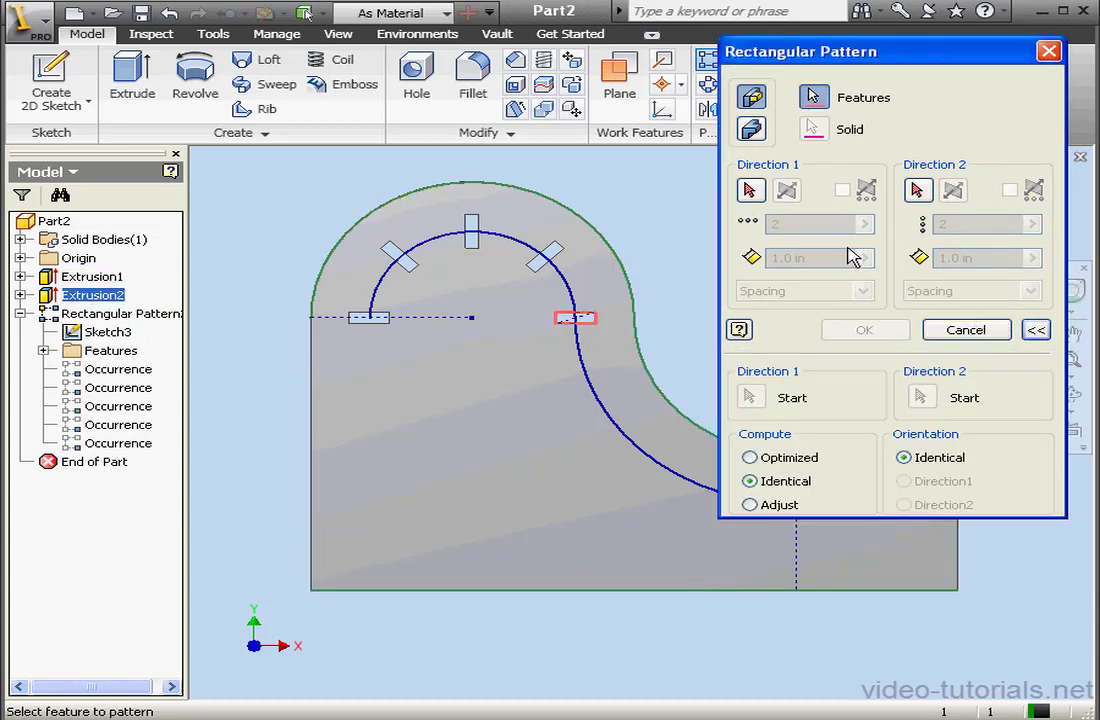
pyautogui.click(750, 192)
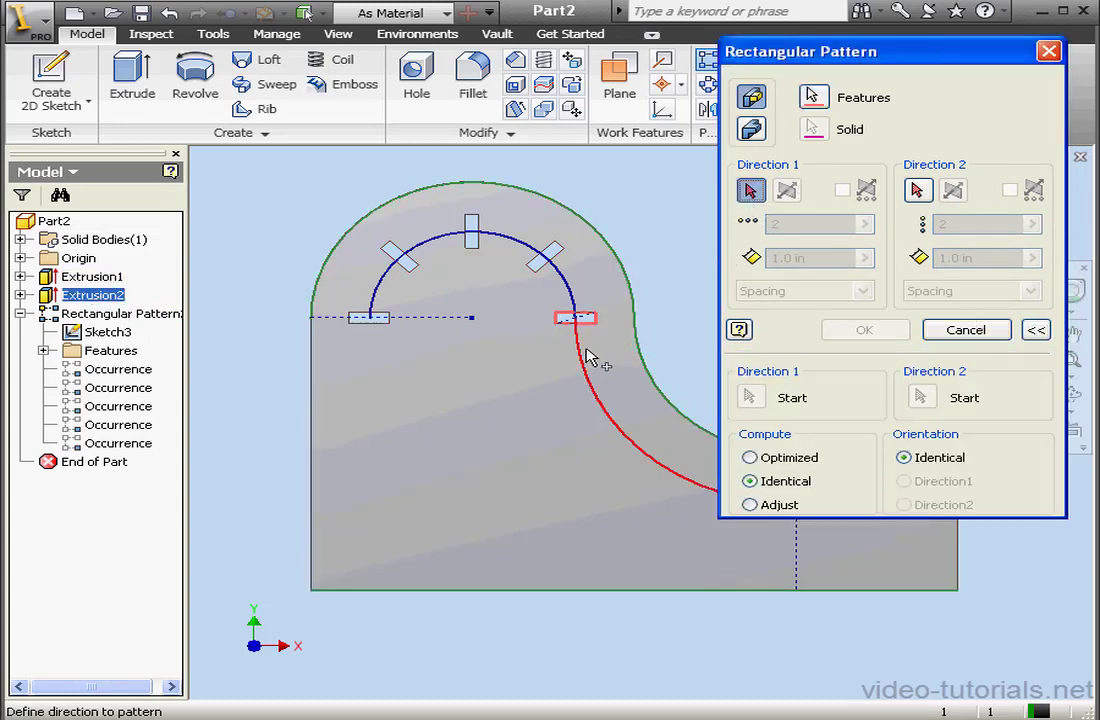
pyautogui.click(582, 350)
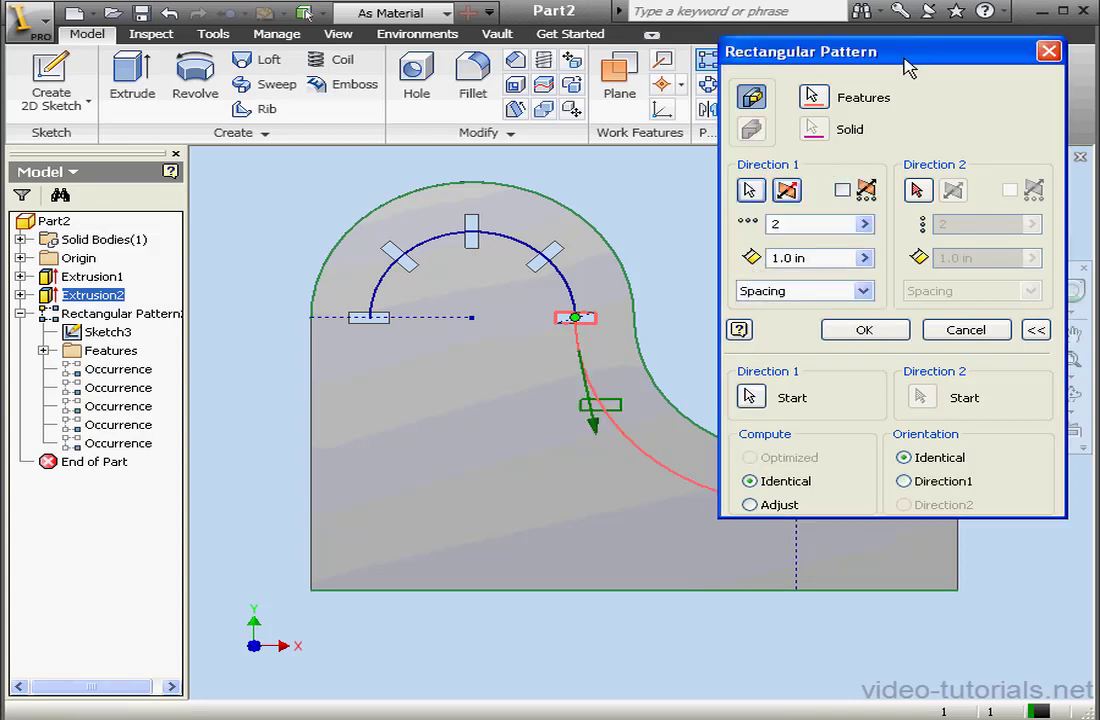
pyautogui.moveTo(906, 55); pyautogui.dragTo(956, 13)
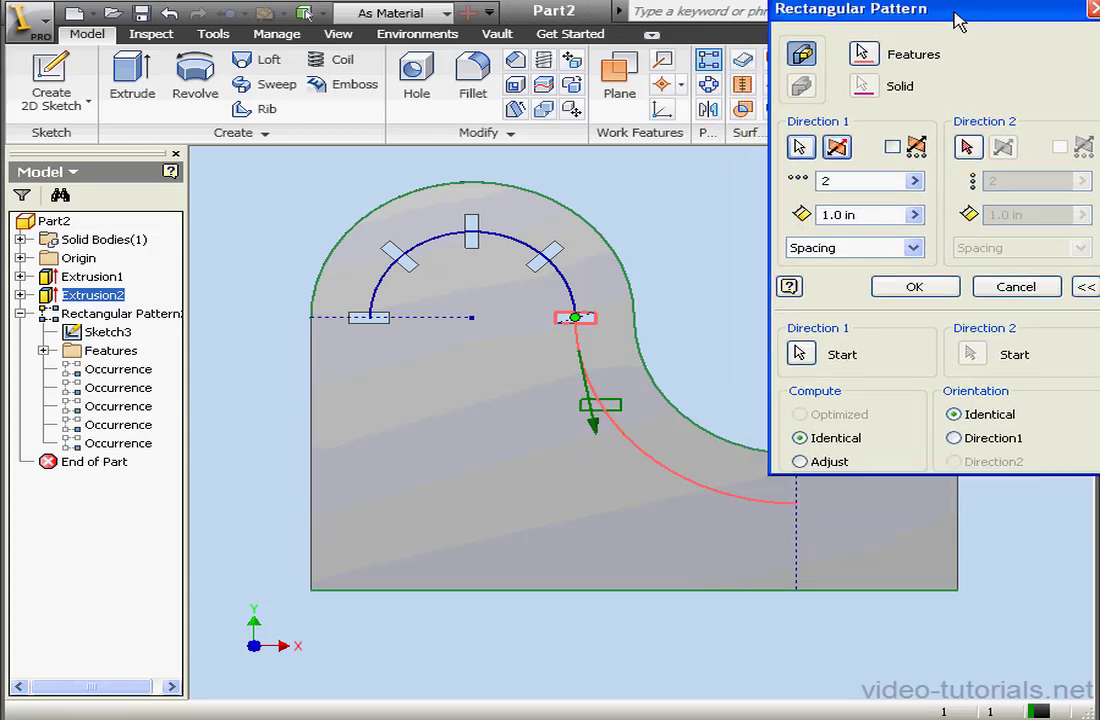
pyautogui.click(954, 439)
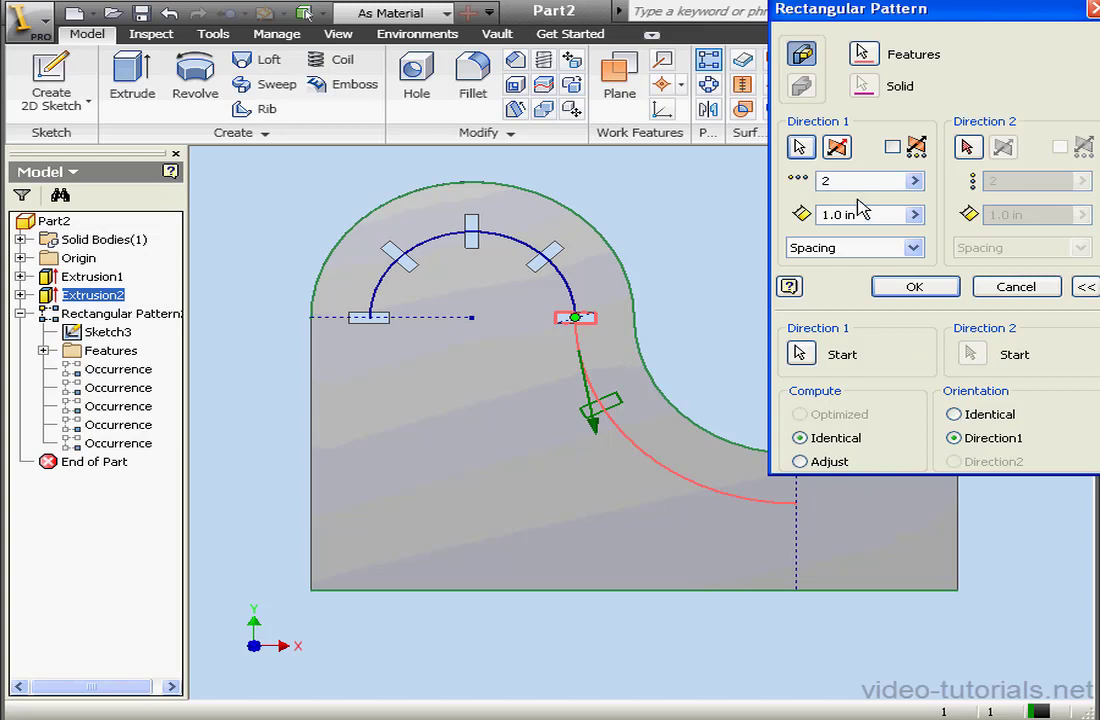
# - Set the second pattern to 5 occurrences spread over the Curve Length and create it
pyautogui.moveTo(833, 185); pyautogui.dragTo(802, 192)
pyautogui.write('5')
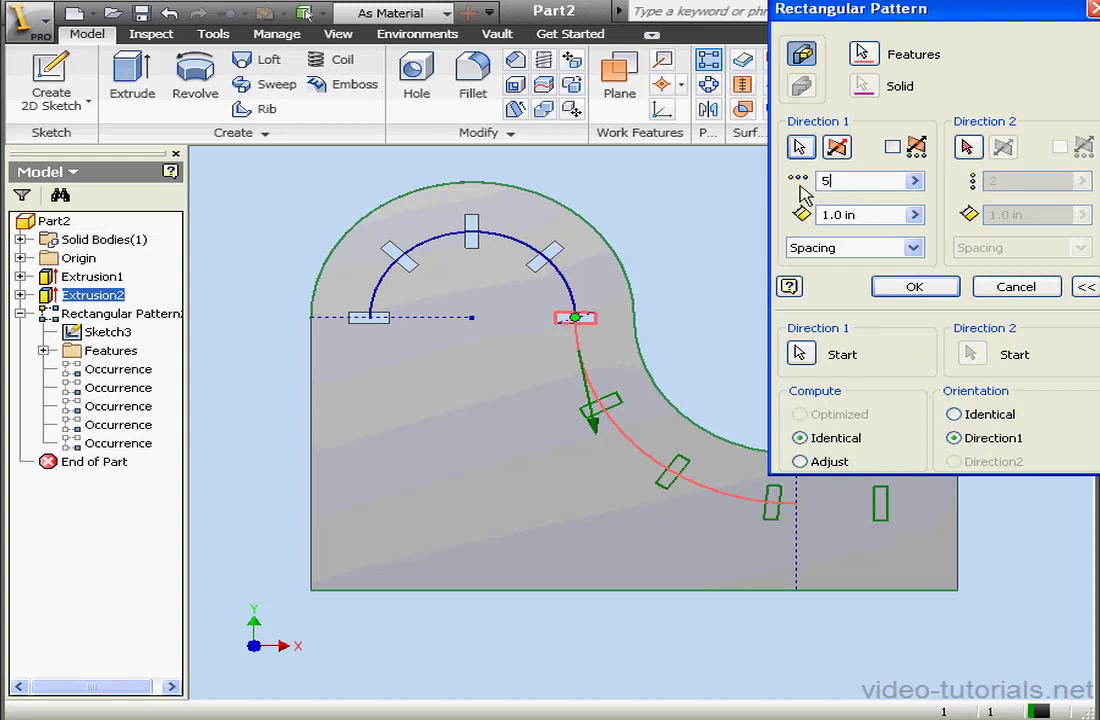
pyautogui.click(912, 247)
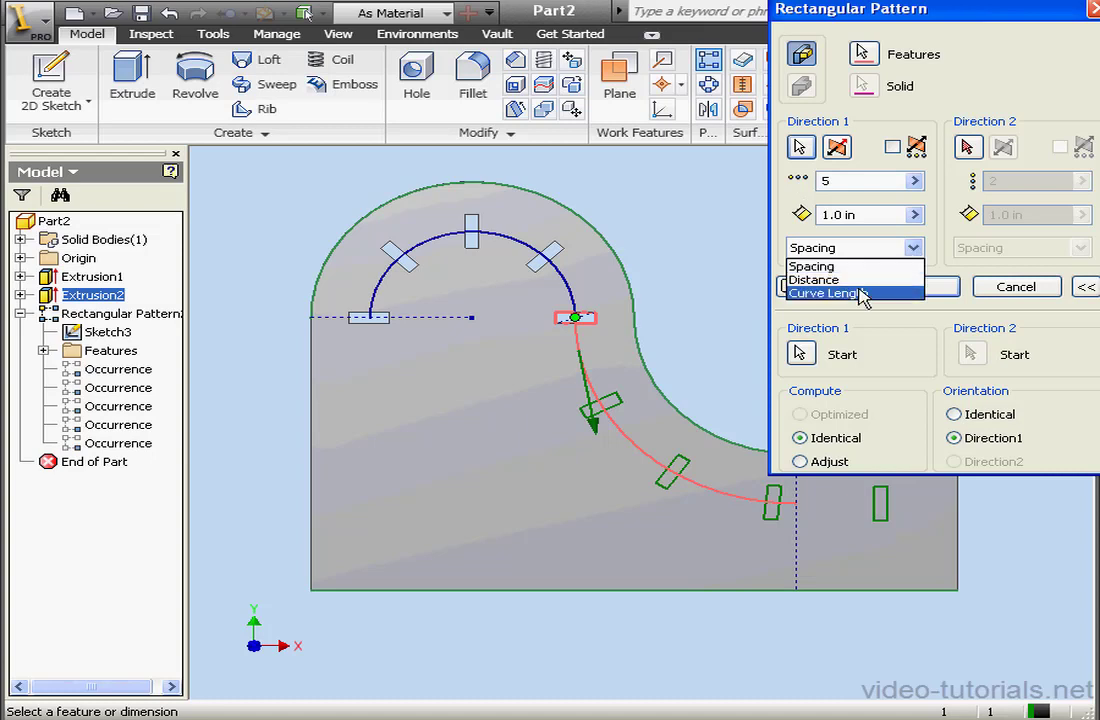
pyautogui.click(862, 293)
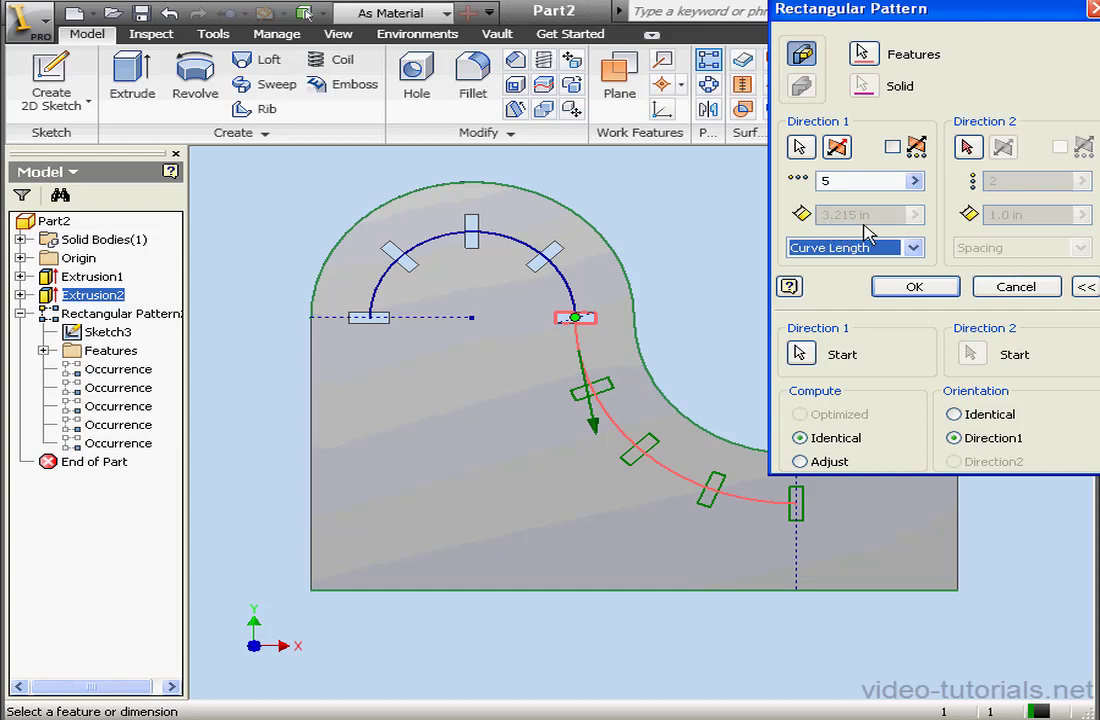
pyautogui.click(914, 288)
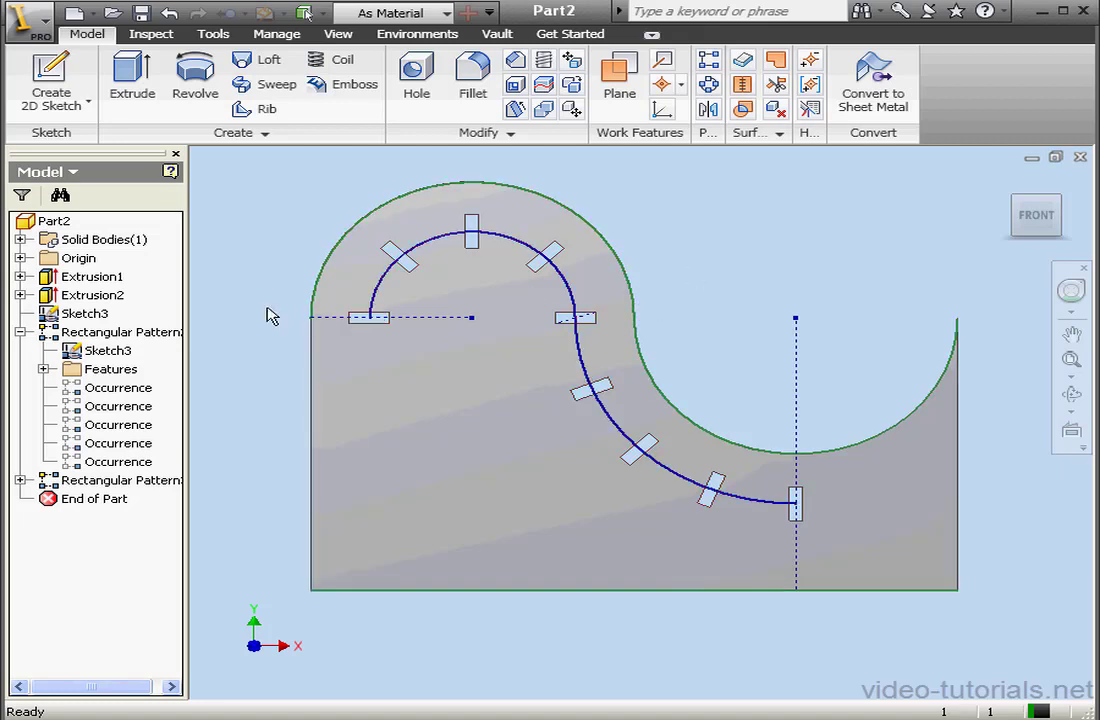
# - Edit Sketch2 of Extrusion2, set the slot's horizontal distance from the convex arc's center to 1 in, and finish the sketch
pyautogui.click(21, 295)
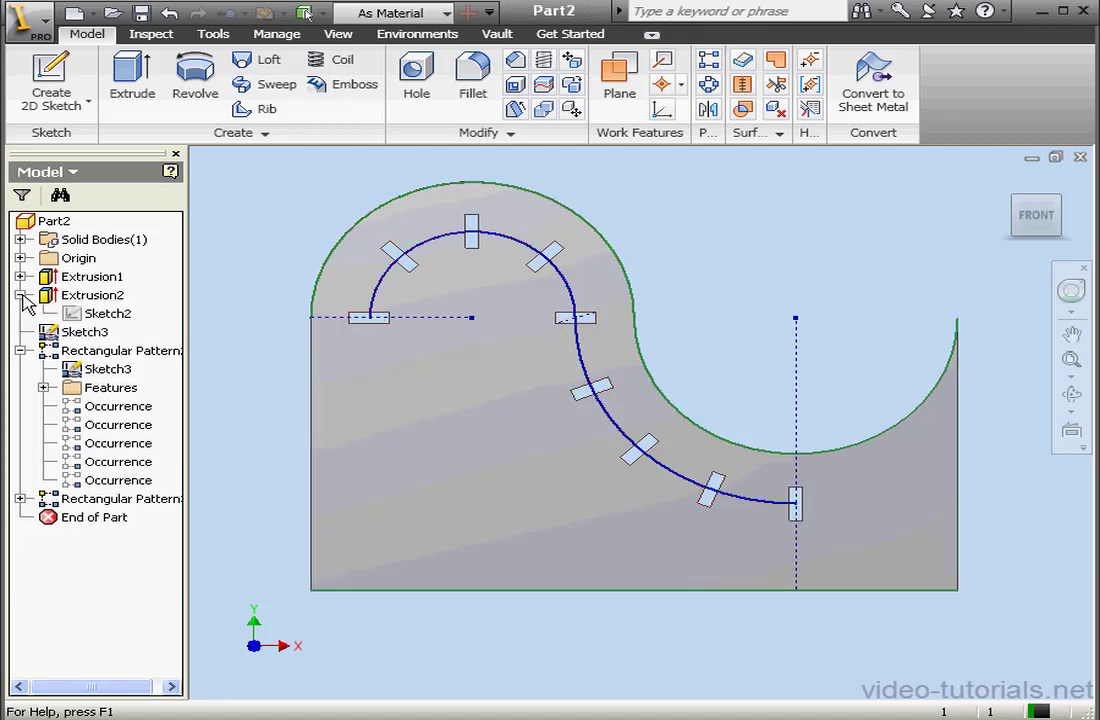
pyautogui.doubleClick(100, 314)
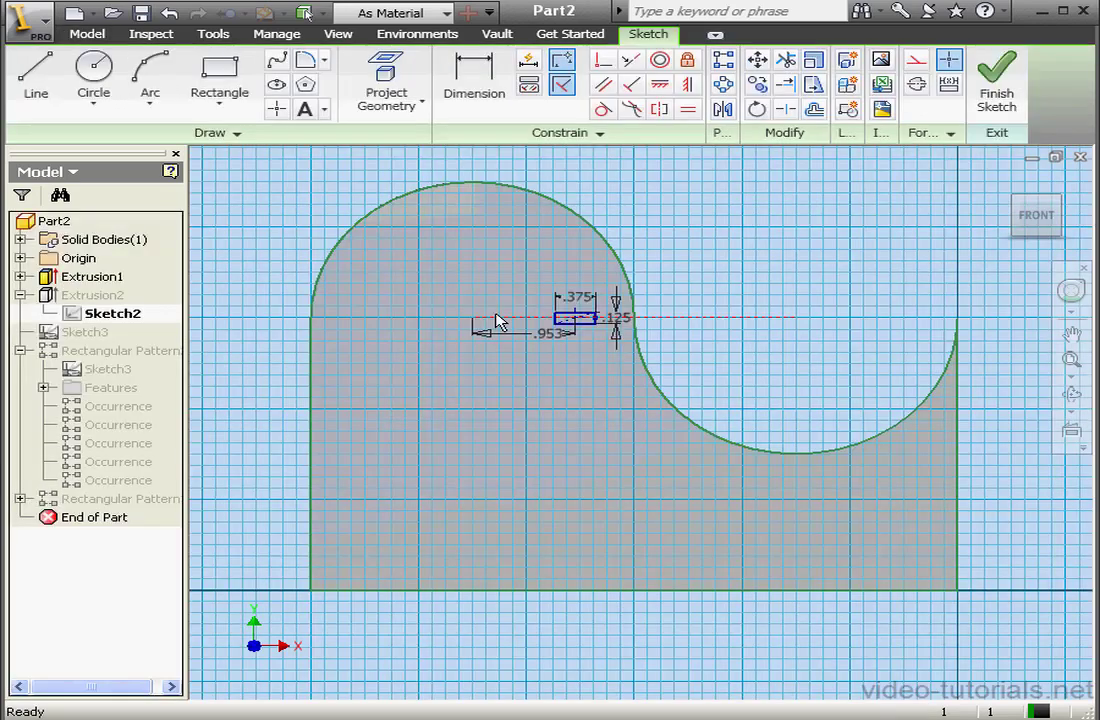
pyautogui.scroll(3, 545, 337)
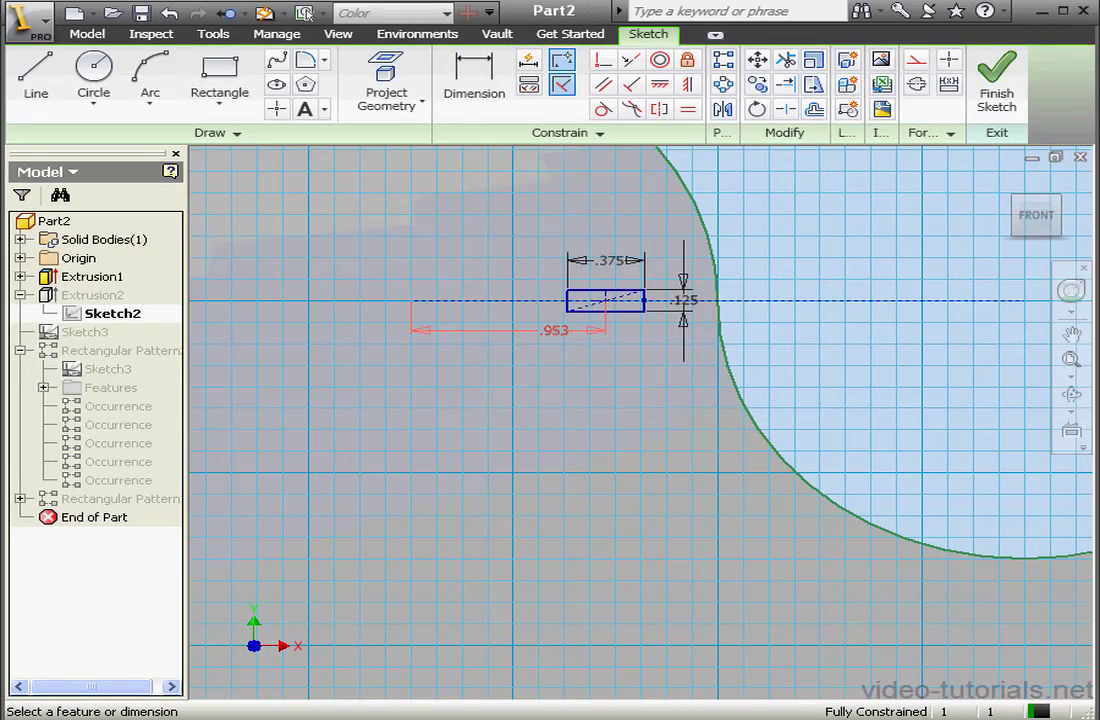
pyautogui.doubleClick(553, 330)
pyautogui.moveTo(645, 401); pyautogui.dragTo(545, 410)
pyautogui.write('1')
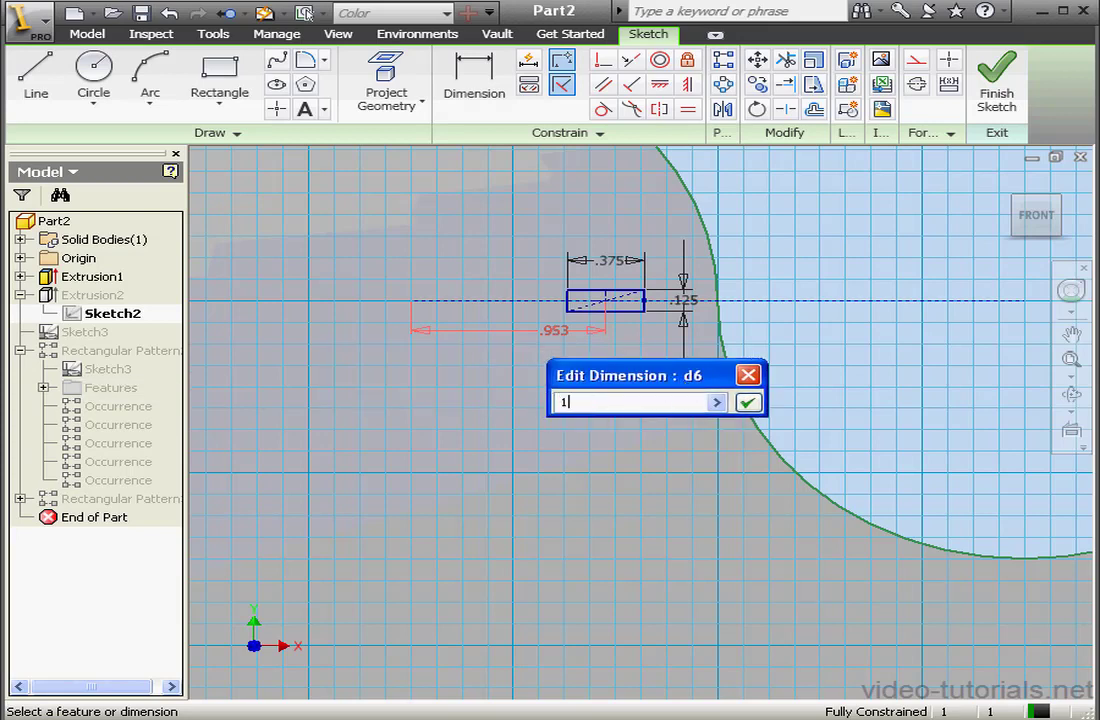
pyautogui.click(748, 403)
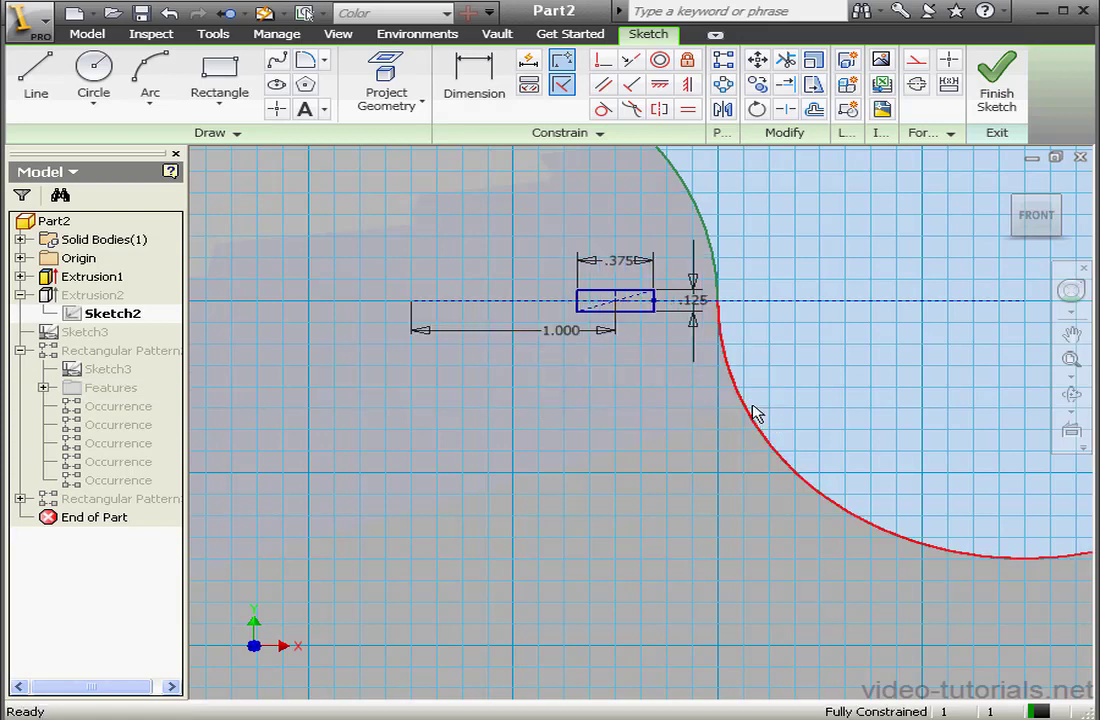
pyautogui.click(988, 101)
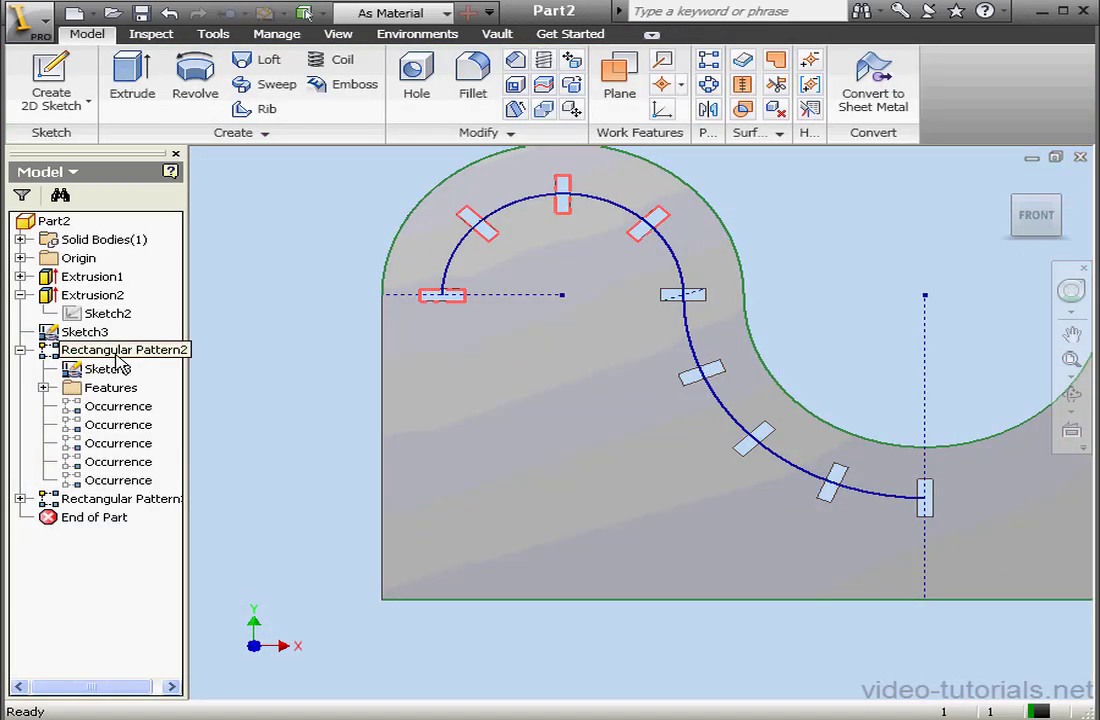
# - Review the settings of the slot pattern along the convex arc and accept them as they are
pyautogui.doubleClick(582, 221)
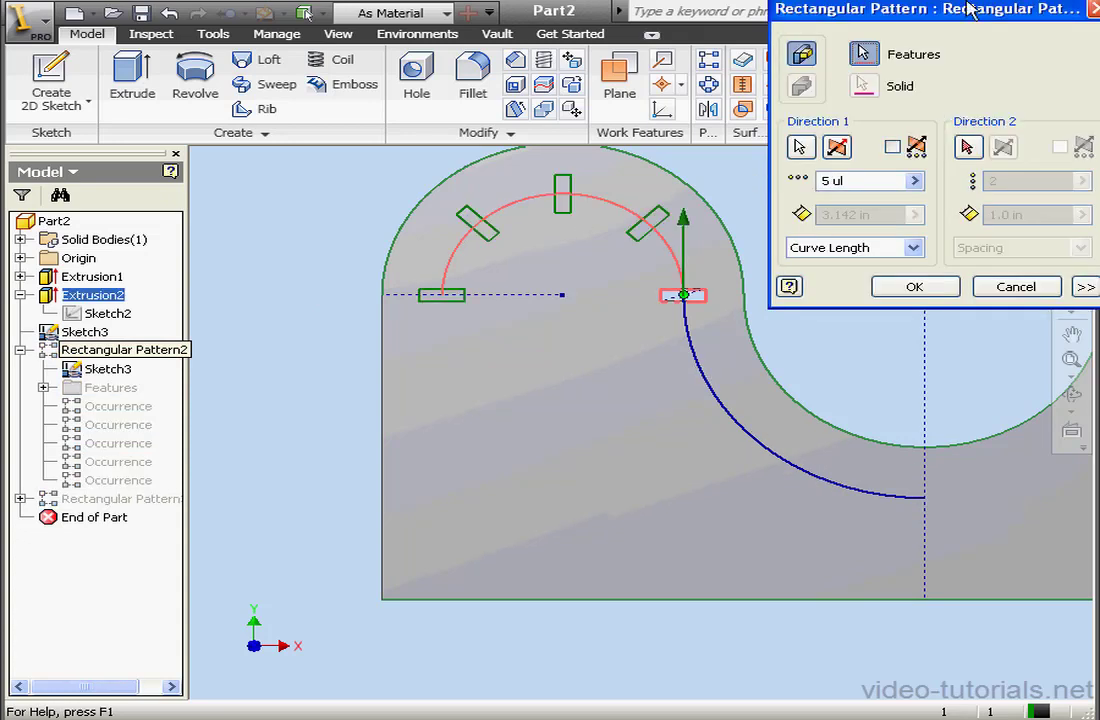
pyautogui.moveTo(965, 14); pyautogui.dragTo(264, 46)
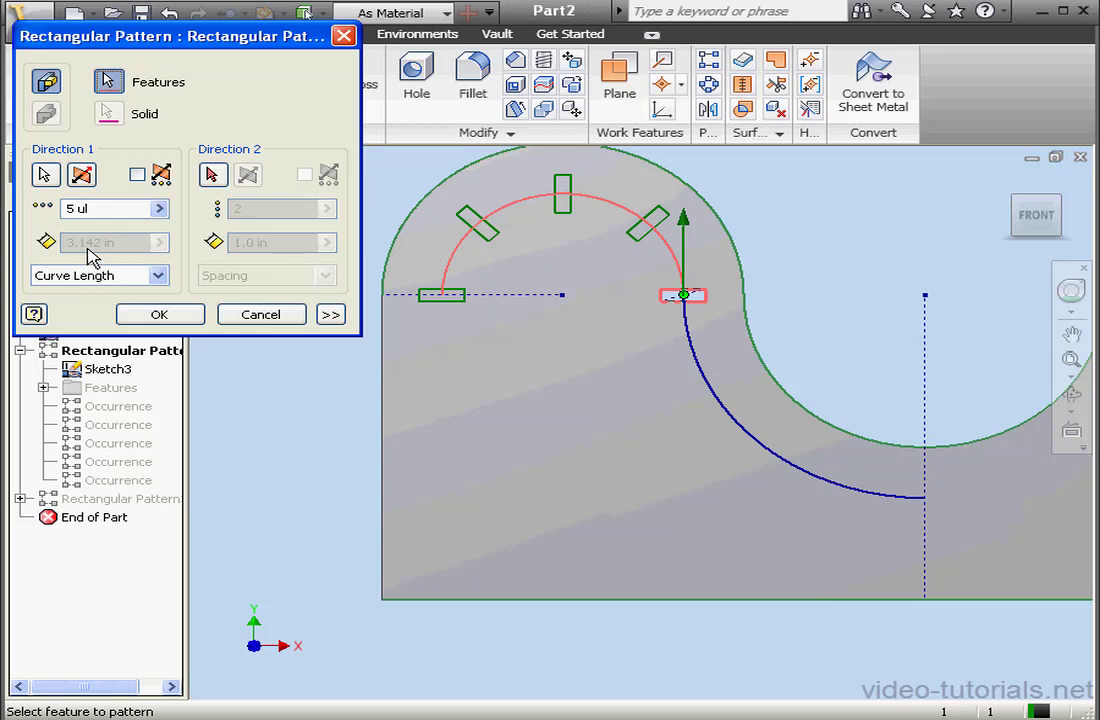
pyautogui.click(157, 314)
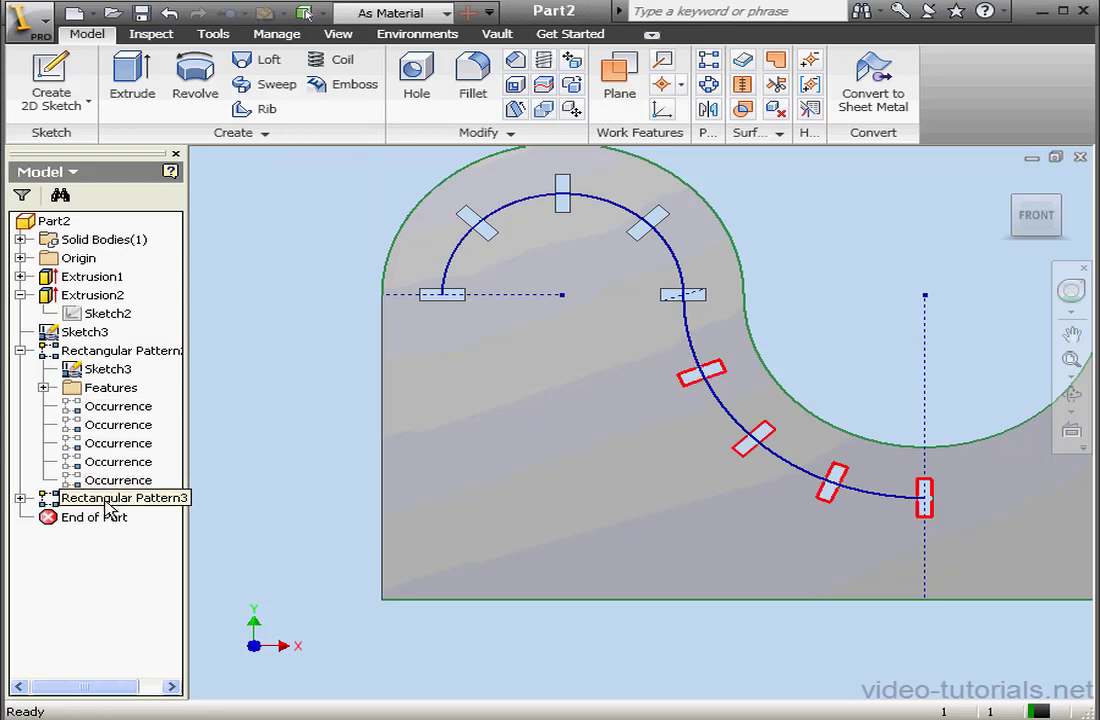
# - Review the second slot pattern's direction, compute and orientation settings, including the extended options, and leave without changes
pyautogui.doubleClick(449, 238)
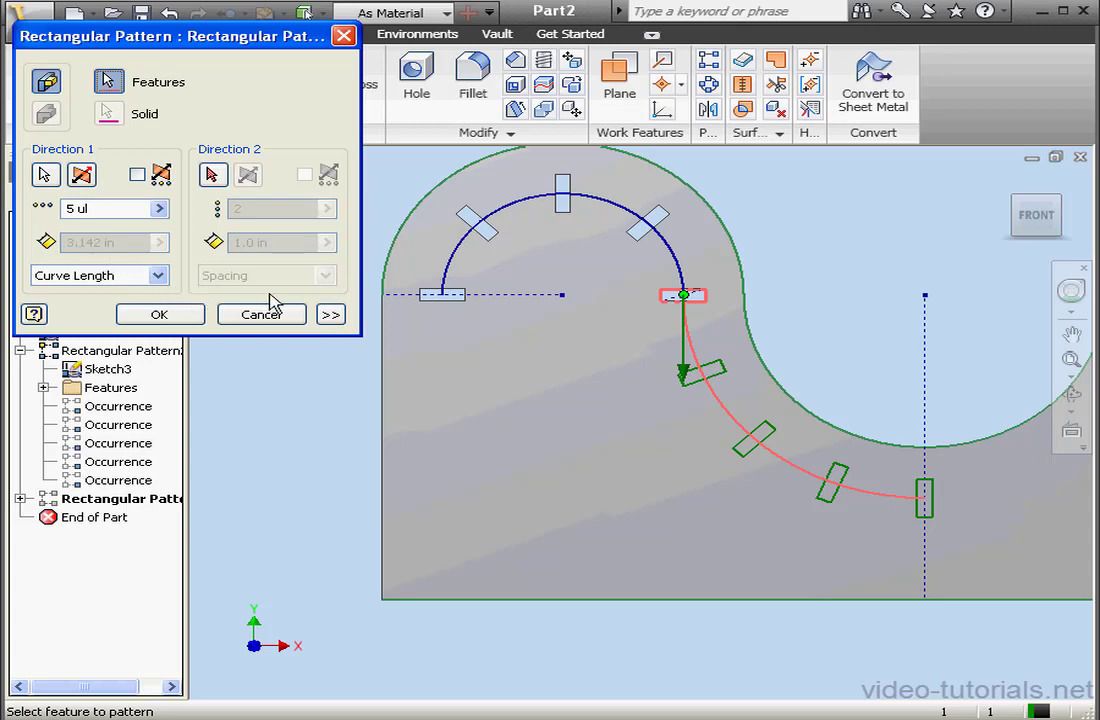
pyautogui.click(330, 314)
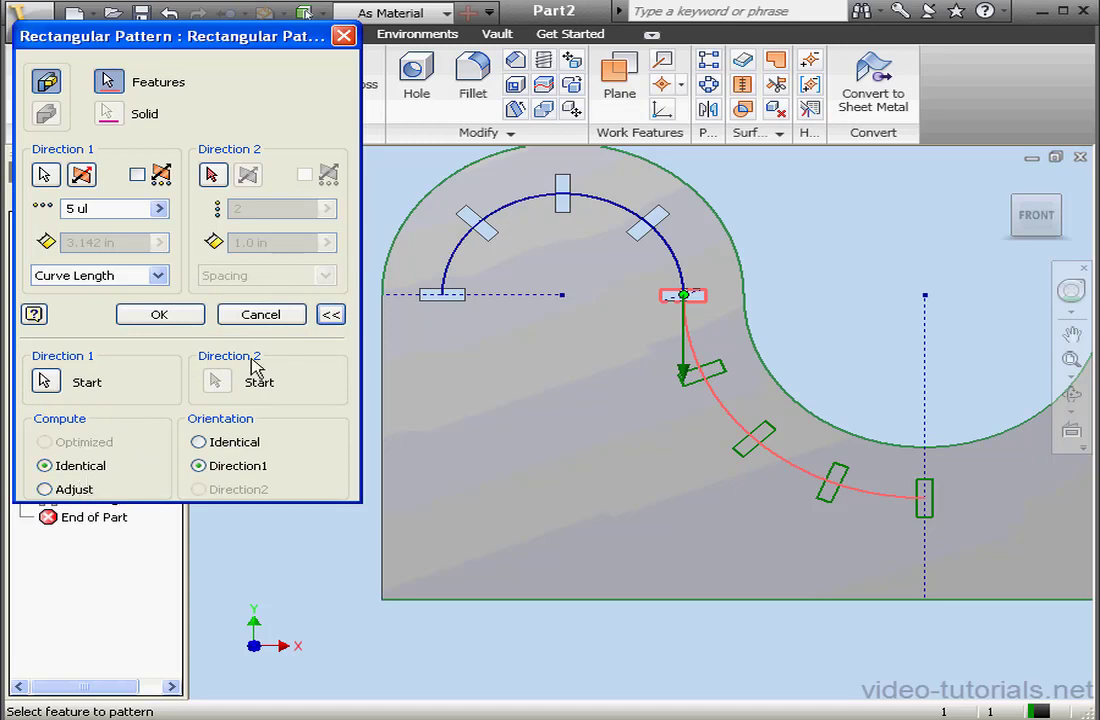
pyautogui.click(255, 316)
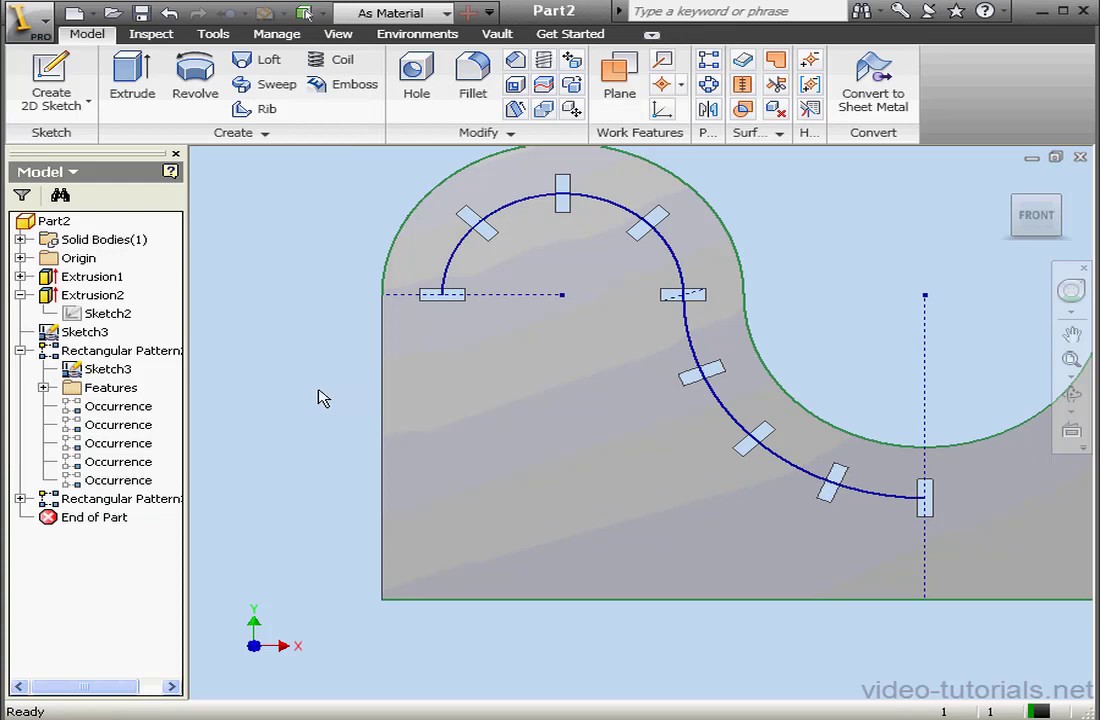